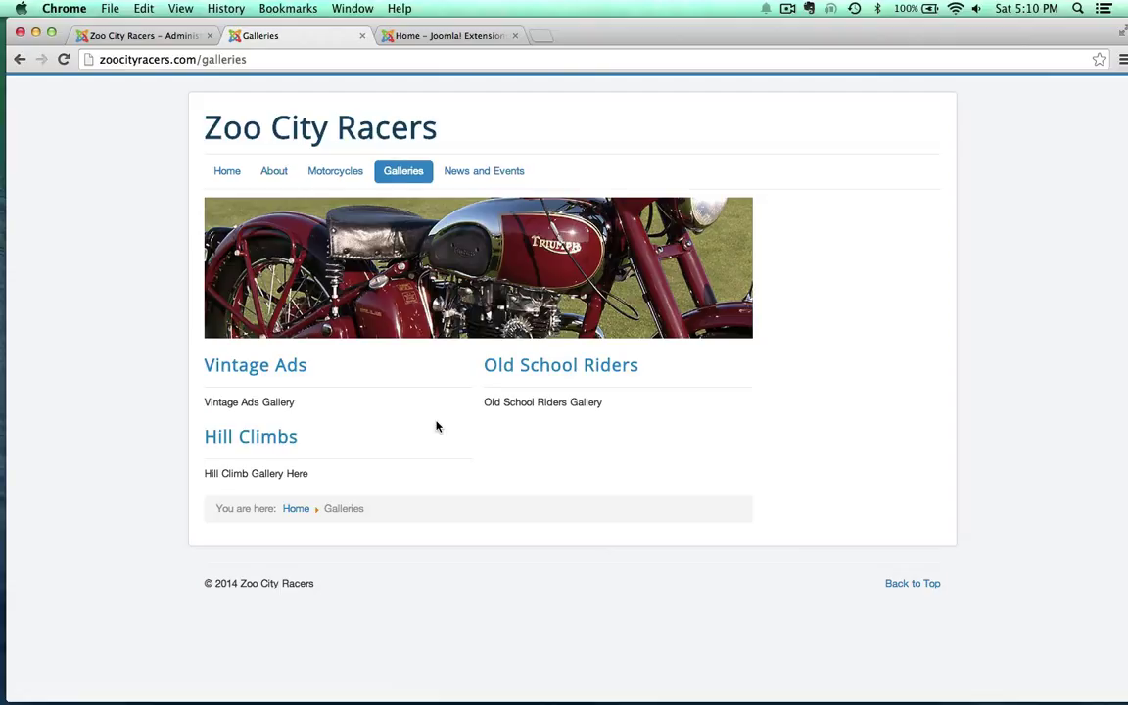
# - View the Hill Climbs gallery page on the live site and return to the Galleries page
pyautogui.moveTo(402, 176)
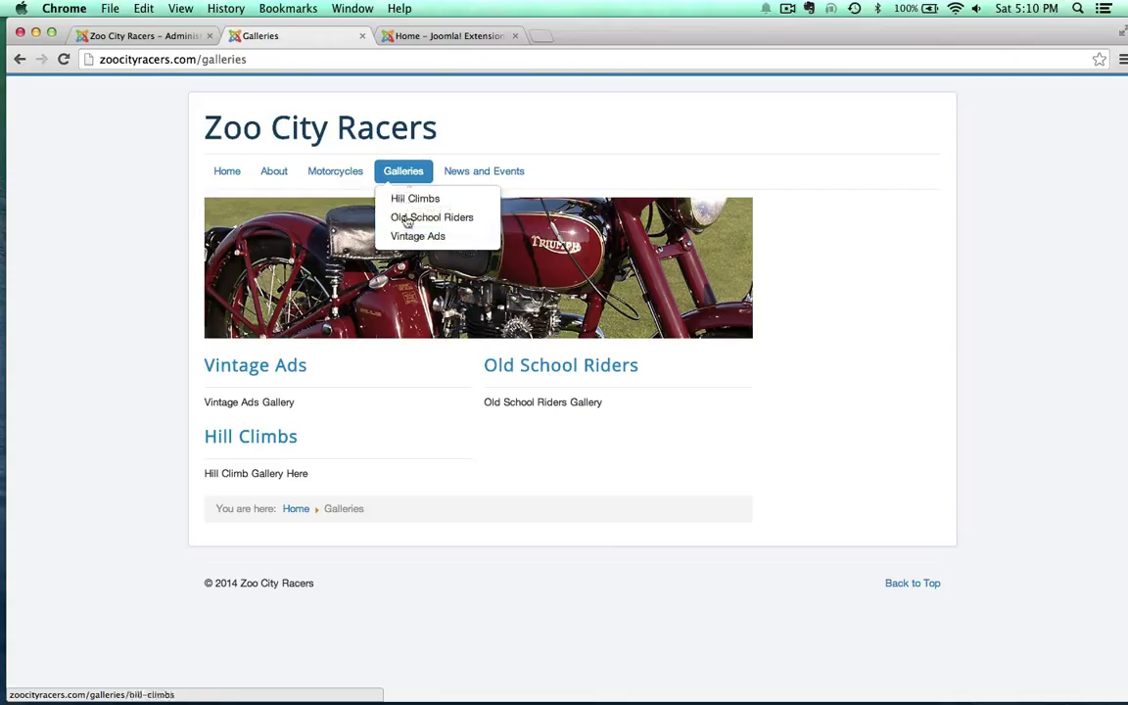
pyautogui.click(412, 198)
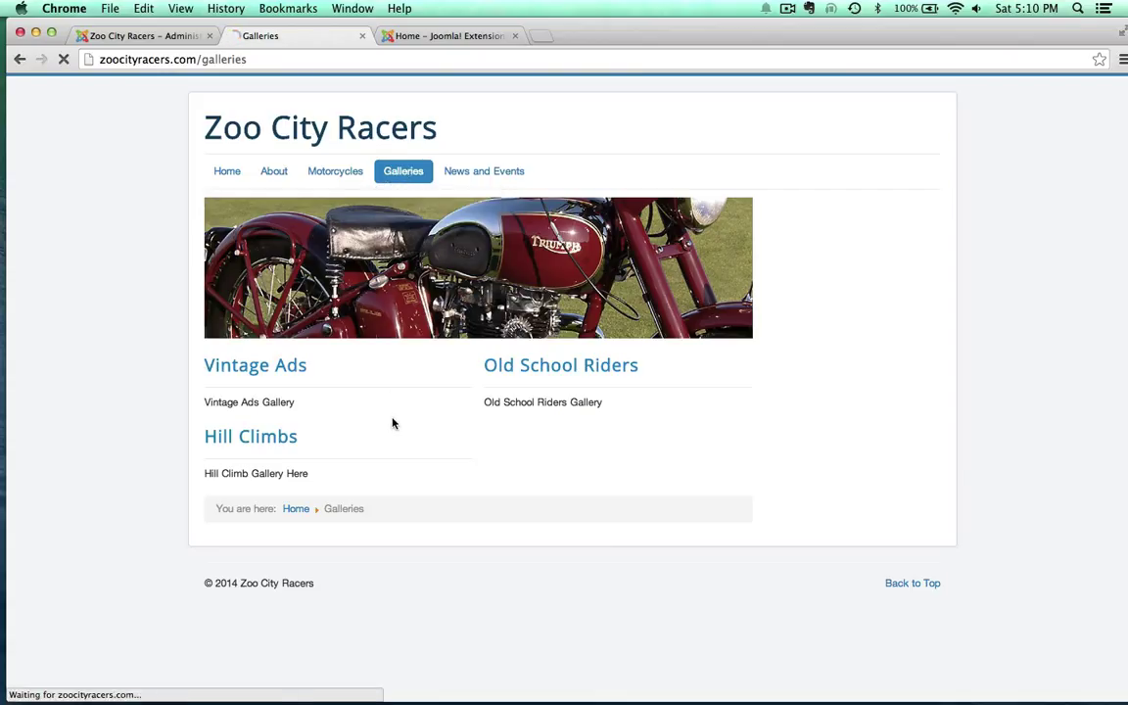
pyautogui.click(399, 182)
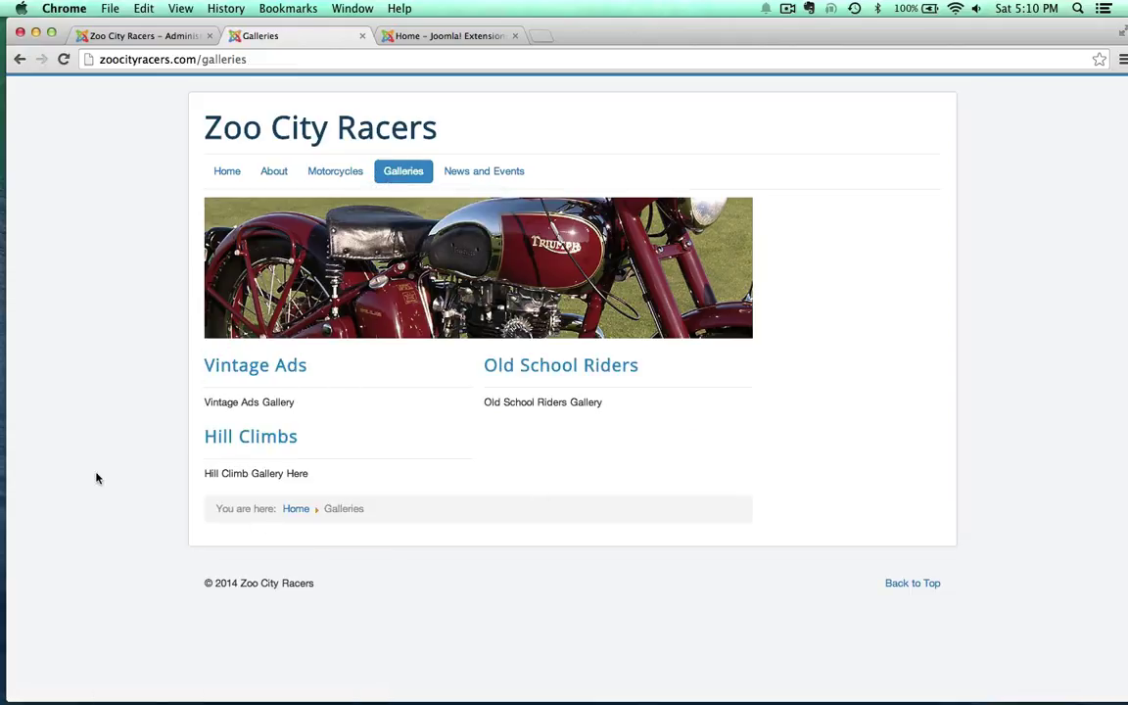
# - Search the Joomla administrator's Extension Manager web catalogue for "gallery" and browse the matching extensions
pyautogui.click(135, 36)
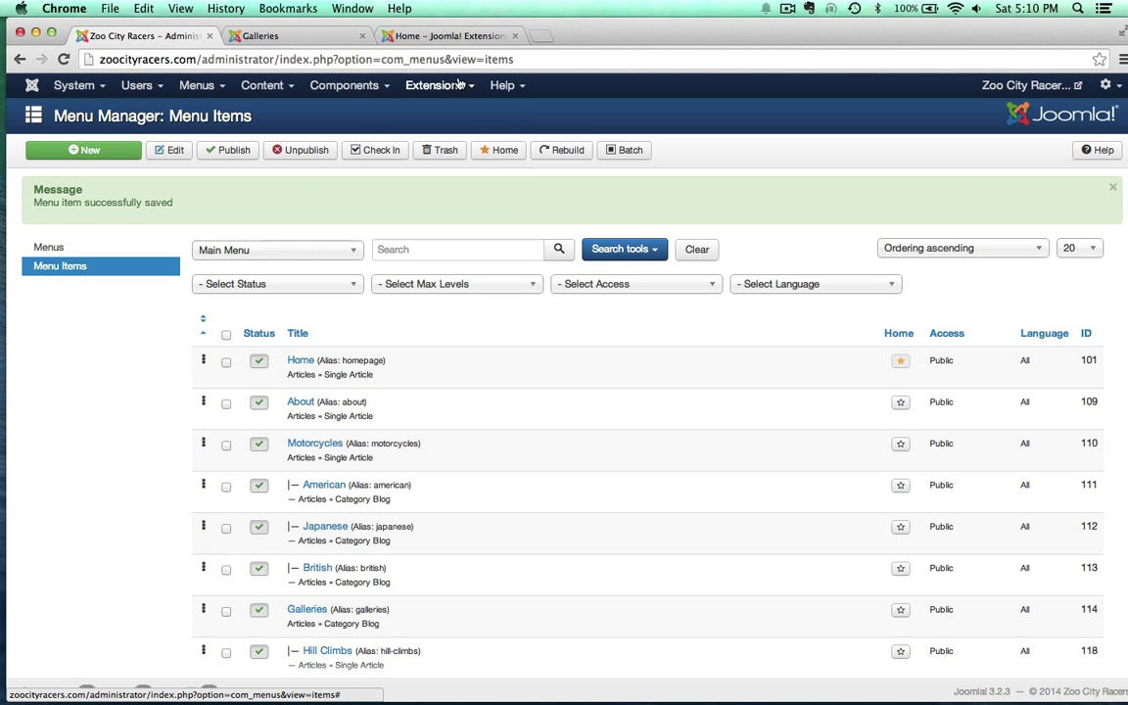
pyautogui.click(413, 78)
pyautogui.click(450, 112)
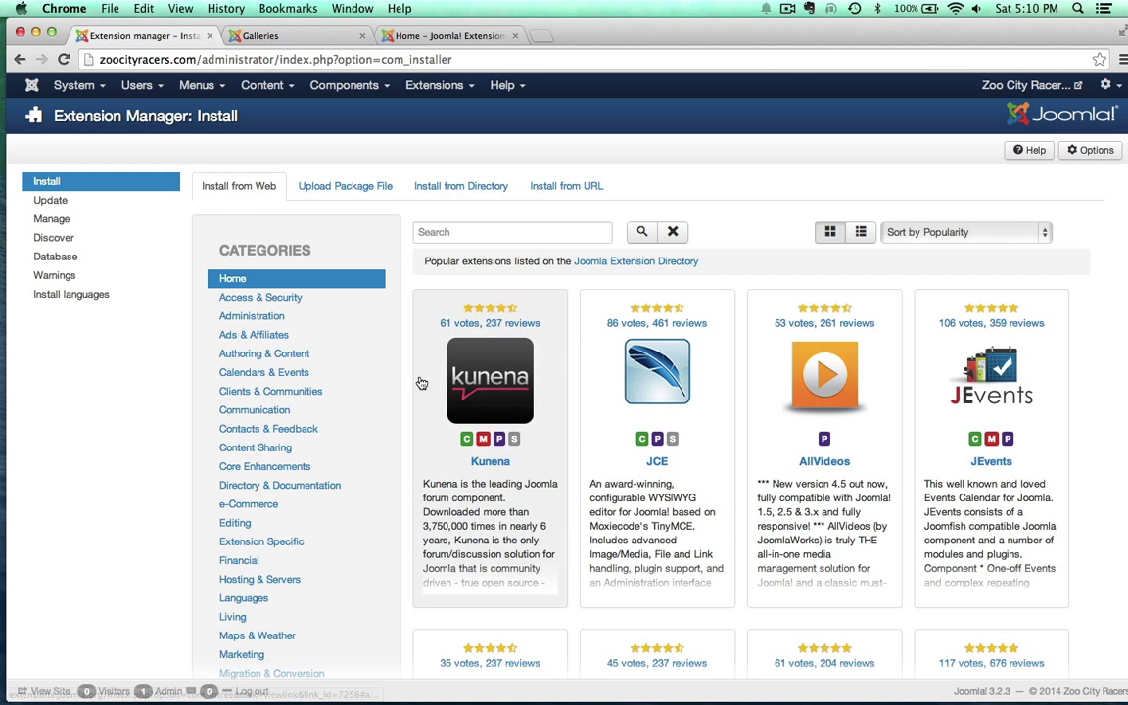
pyautogui.click(459, 237)
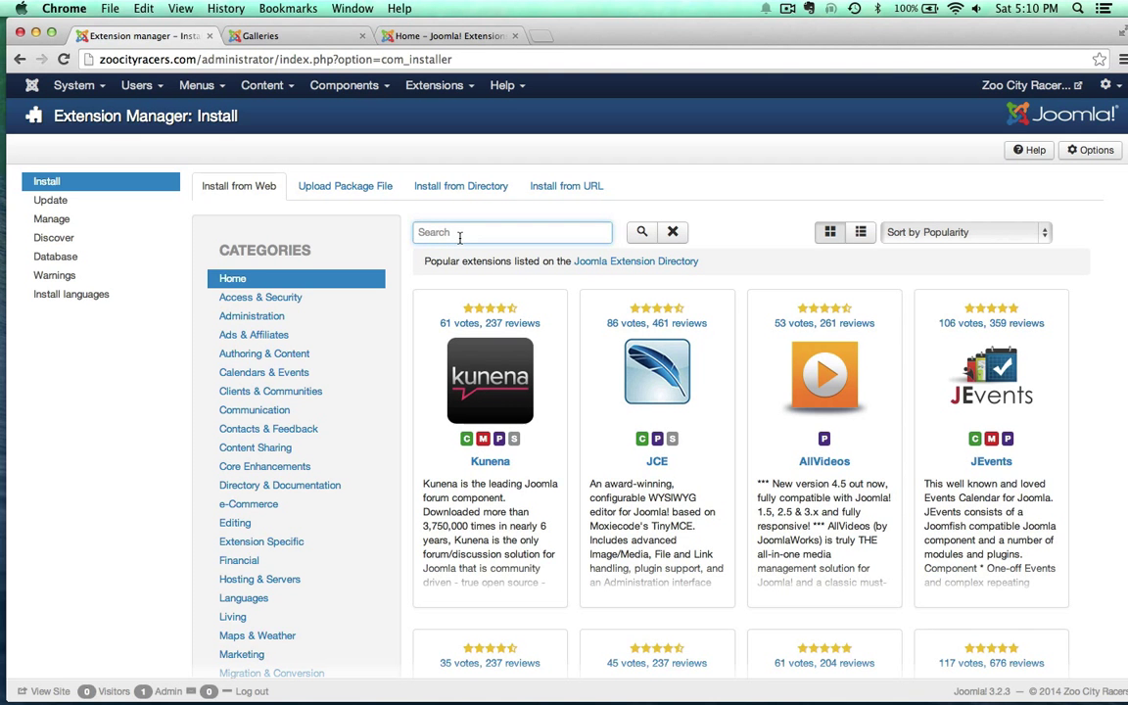
pyautogui.write('gallery')
pyautogui.press('Return')
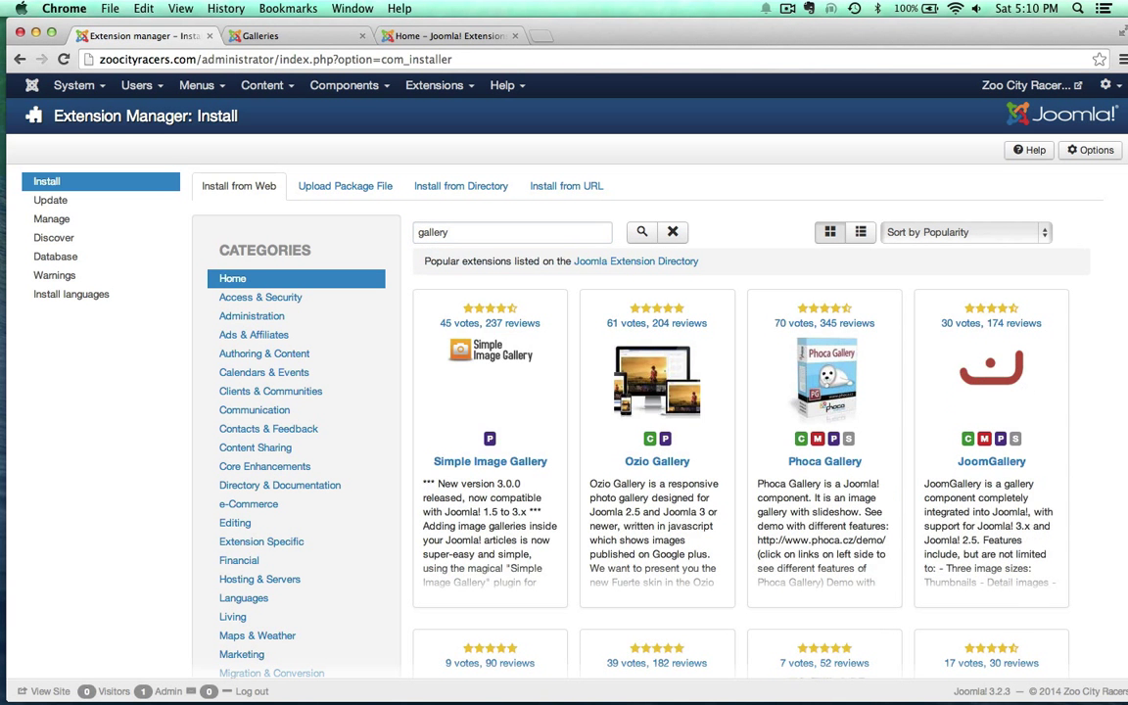
pyautogui.scroll(-10, 421, 477)
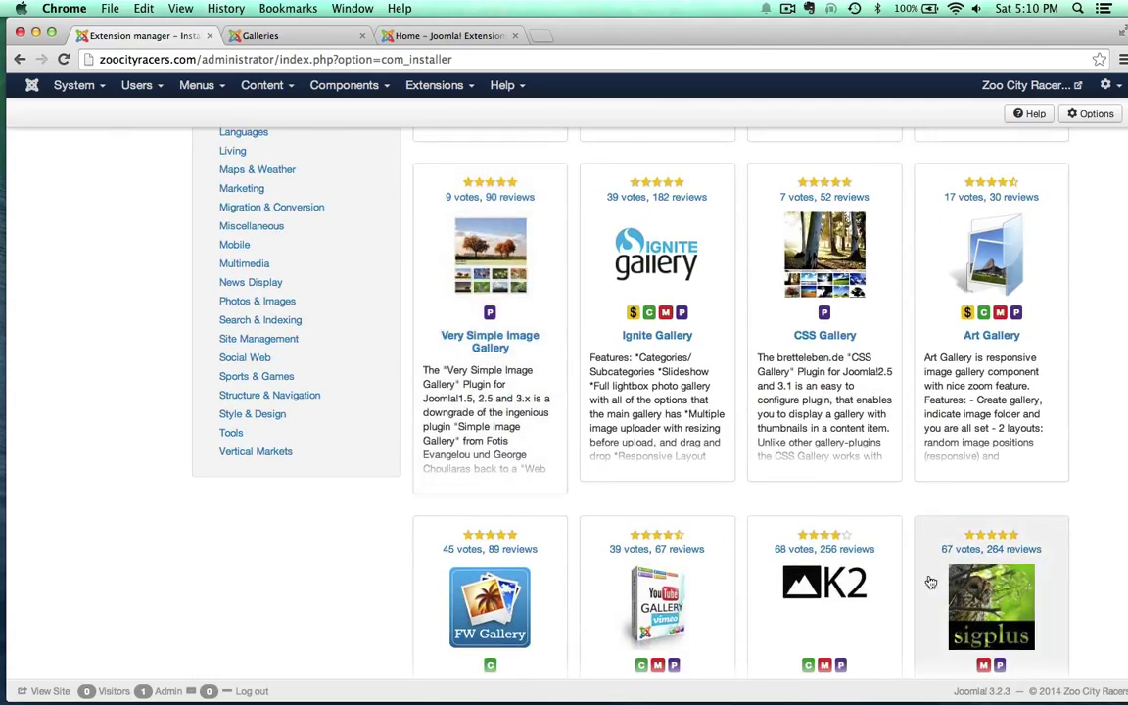
pyautogui.scroll(10, 898, 574)
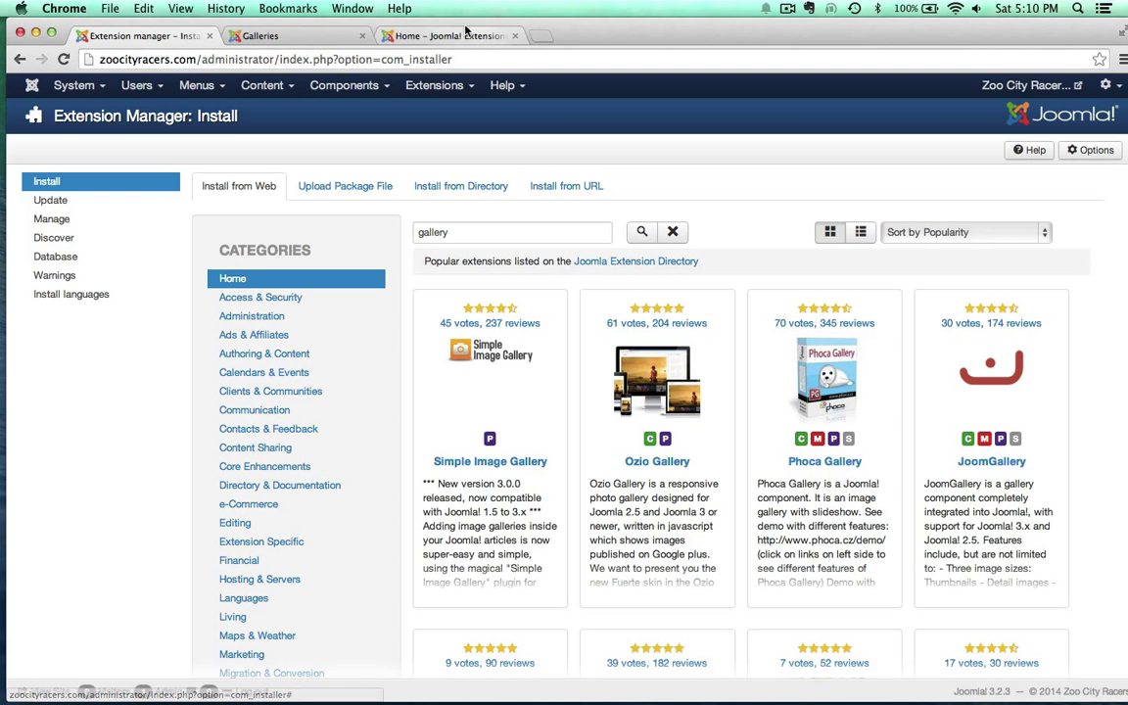
# - Search the Joomla! Extensions Directory website for "gallery" and look over the results
pyautogui.click(417, 36)
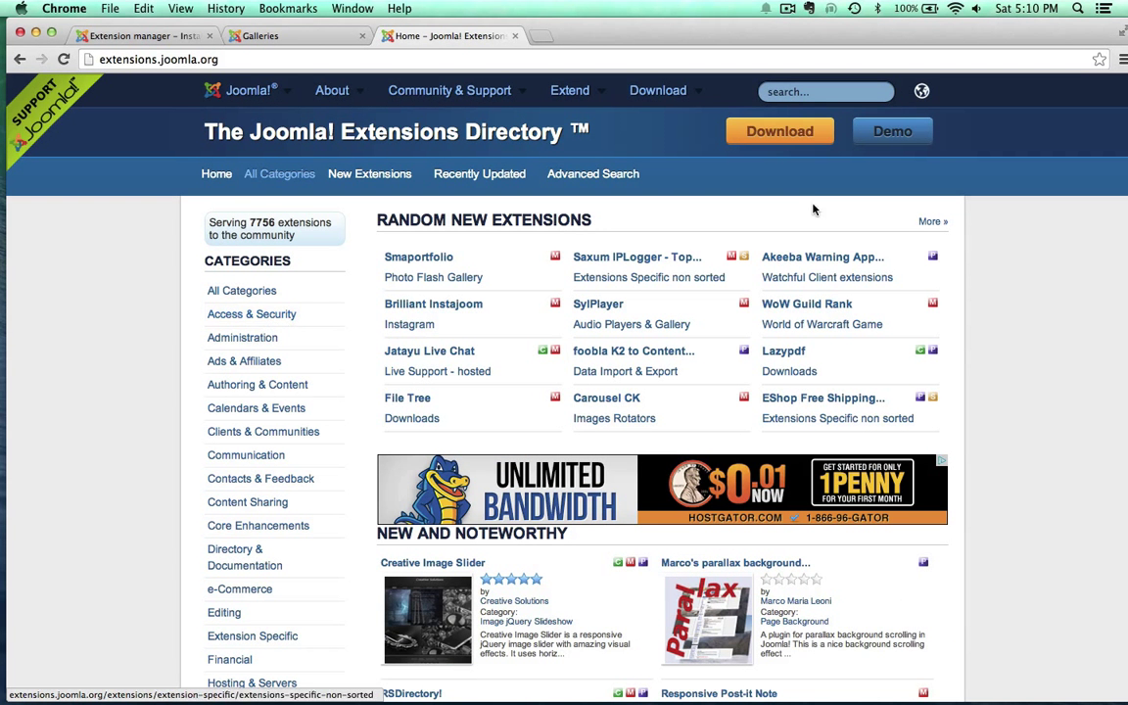
pyautogui.click(804, 92)
pyautogui.write('galery')
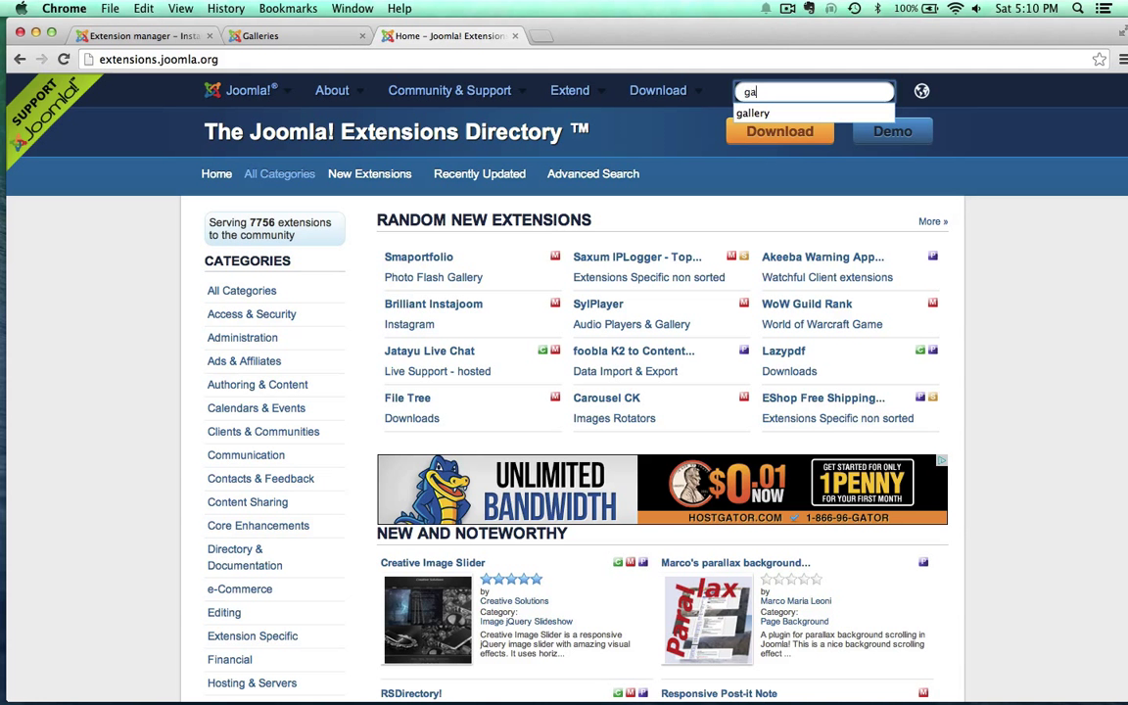
pyautogui.press('BackSpace')
pyautogui.press('BackSpace')
pyautogui.write('lery')
pyautogui.press('Return')
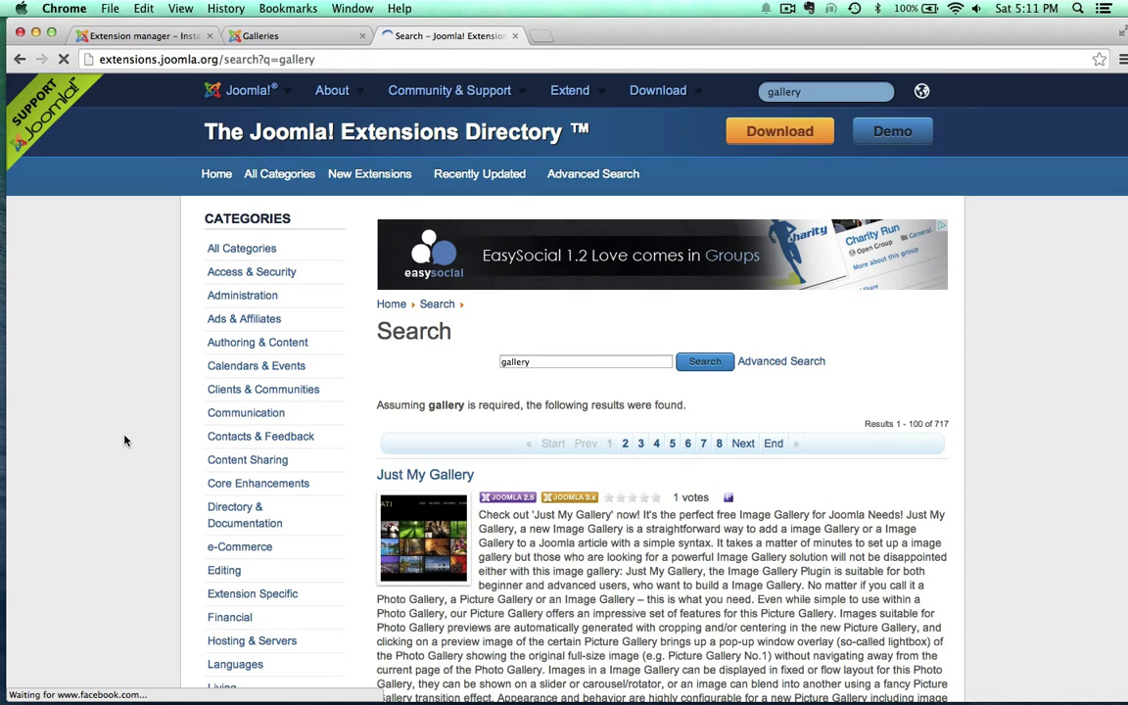
pyautogui.scroll(-1, 744, 406)
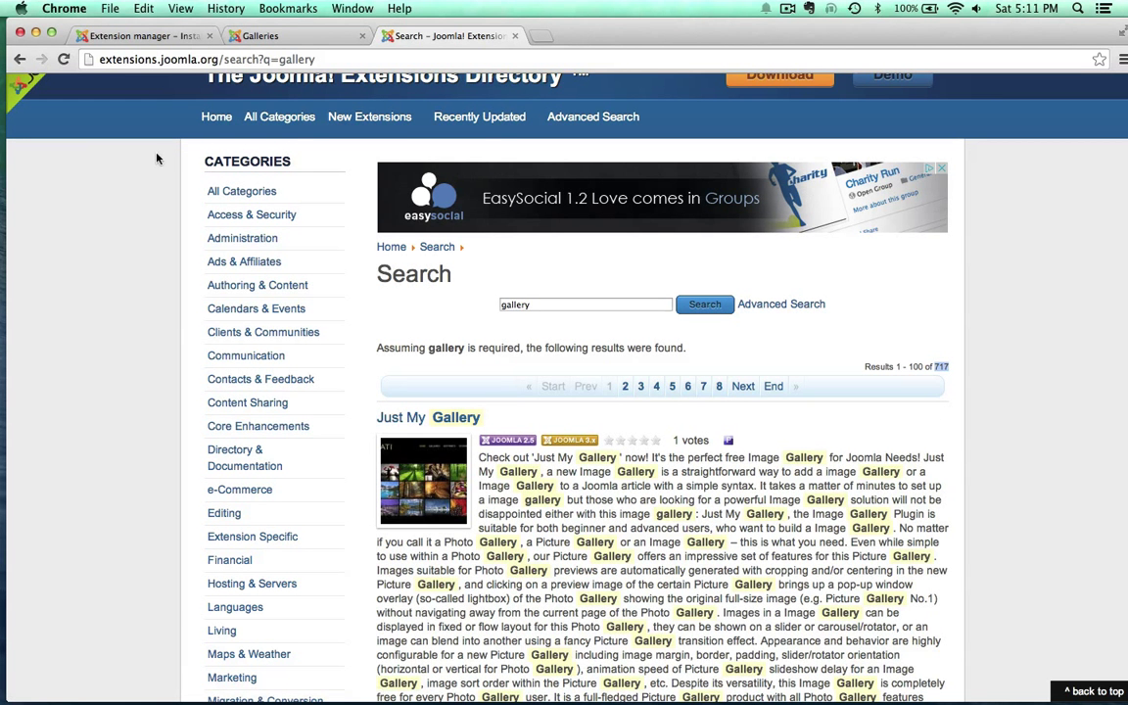
pyautogui.scroll(1, 665, 211)
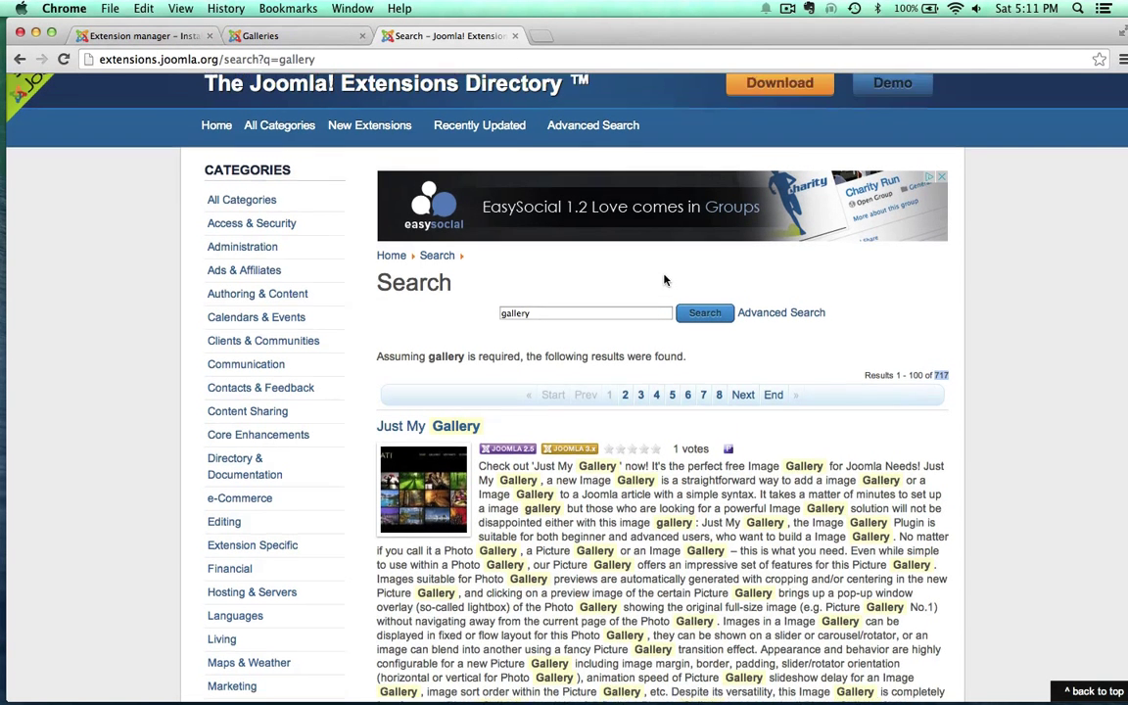
# - Search the extensions directory for "simple image gallery" and open the Simple Image Gallery listing
pyautogui.click(755, 92)
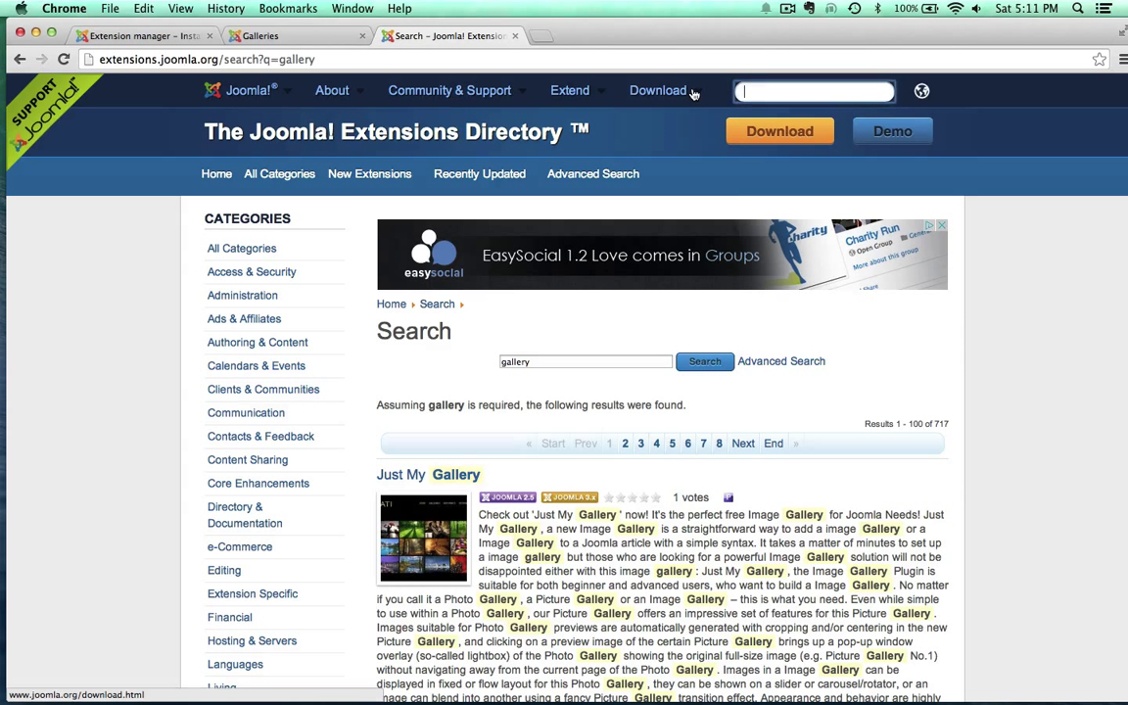
pyautogui.write('simple')
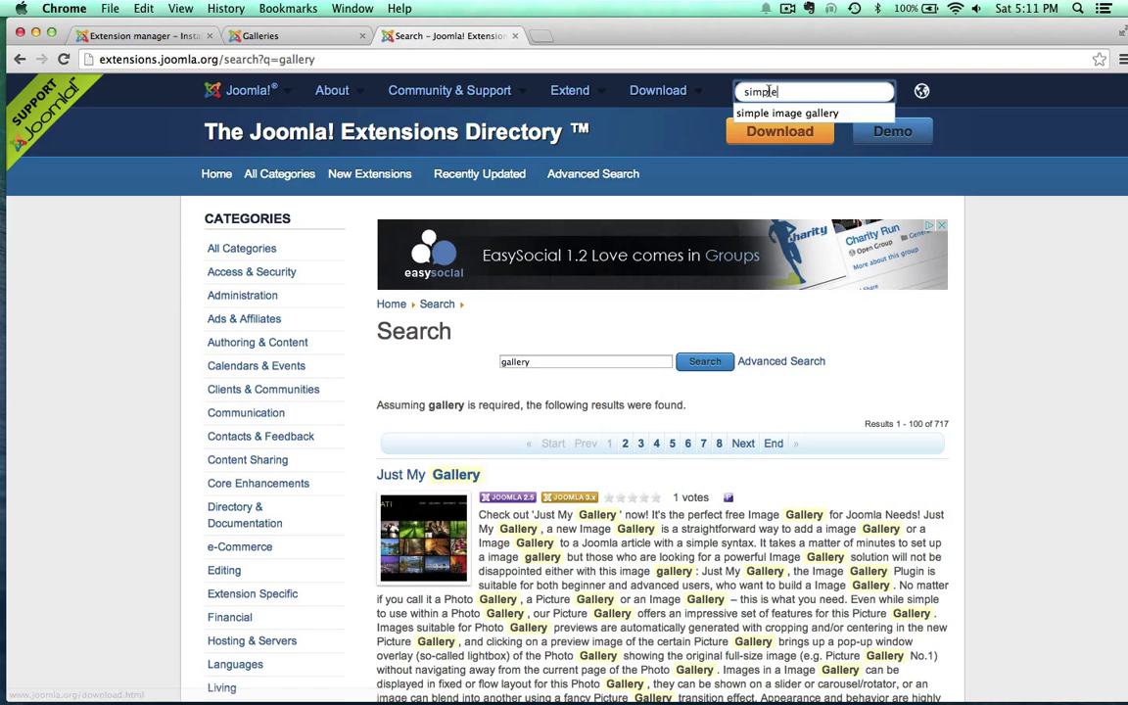
pyautogui.click(768, 114)
pyautogui.press('Return')
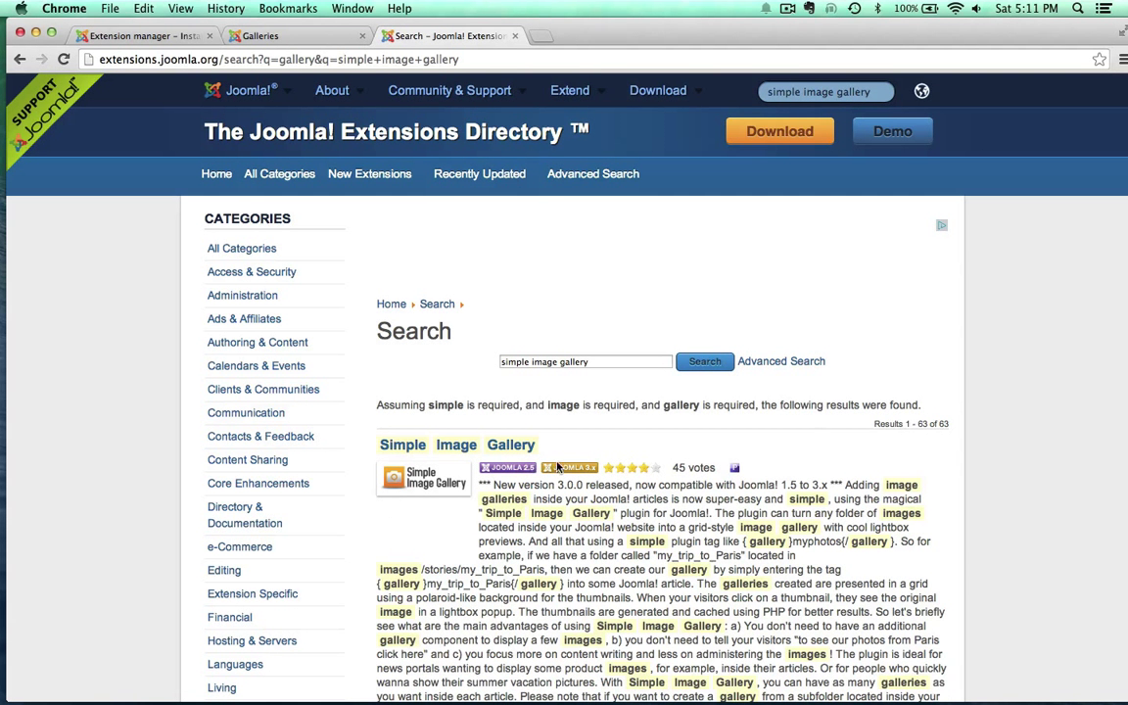
pyautogui.scroll(-5, 384, 521)
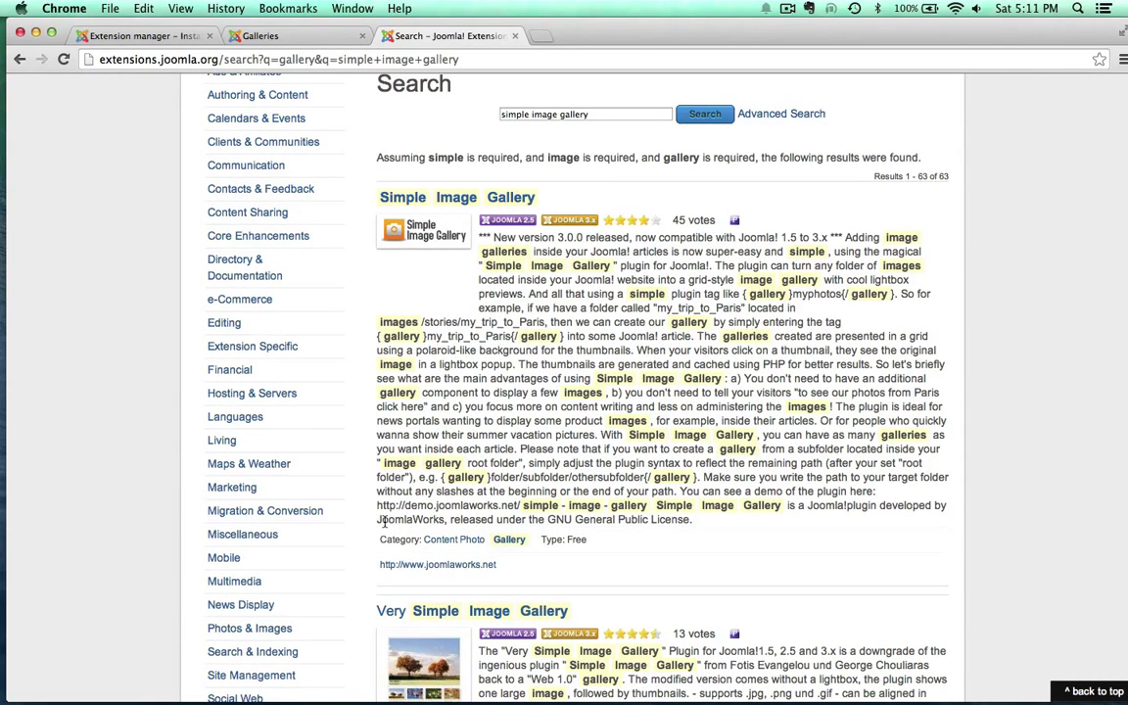
pyautogui.click(399, 194)
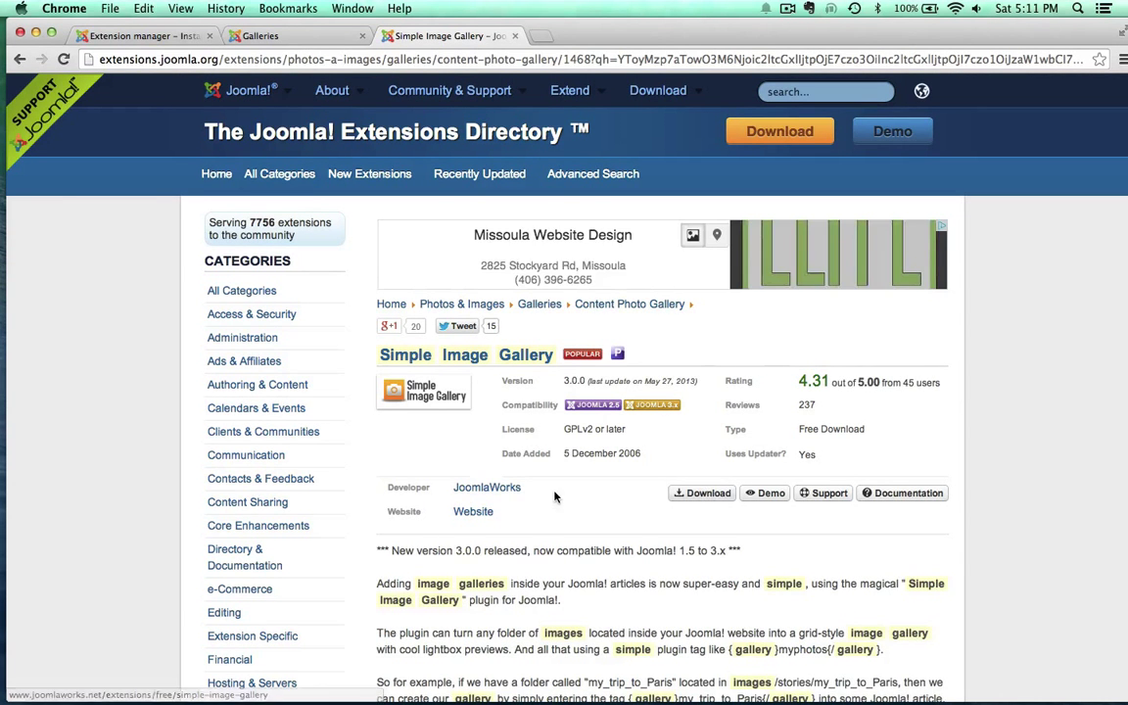
# - Download the Simple Image Gallery v3.0.0 package from the developer's JoomlaWorks page
pyautogui.scroll(-1, 555, 498)
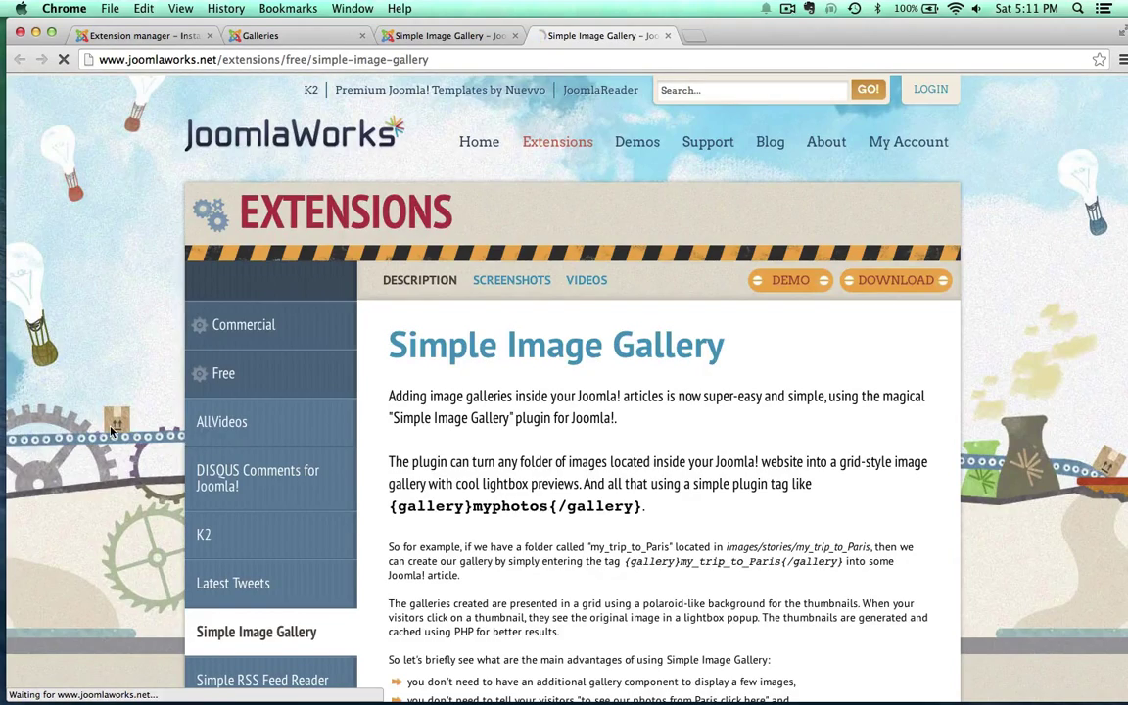
pyautogui.scroll(-5, 111, 432)
pyautogui.scroll(-3, 110, 432)
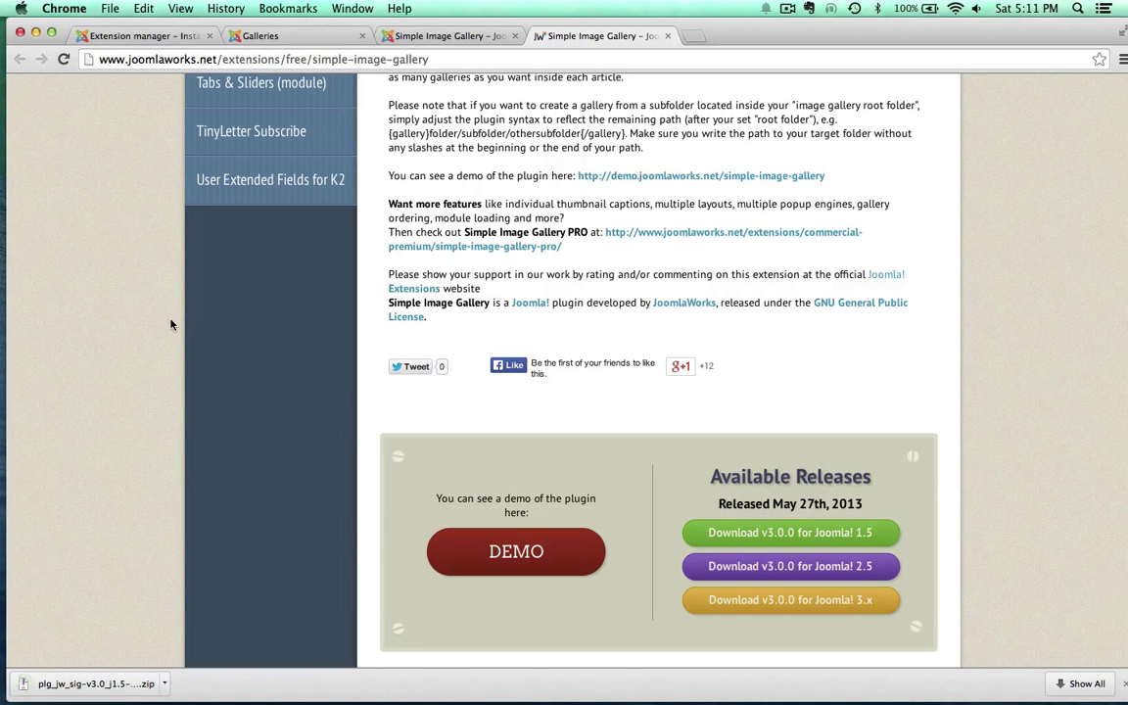
pyautogui.click(445, 35)
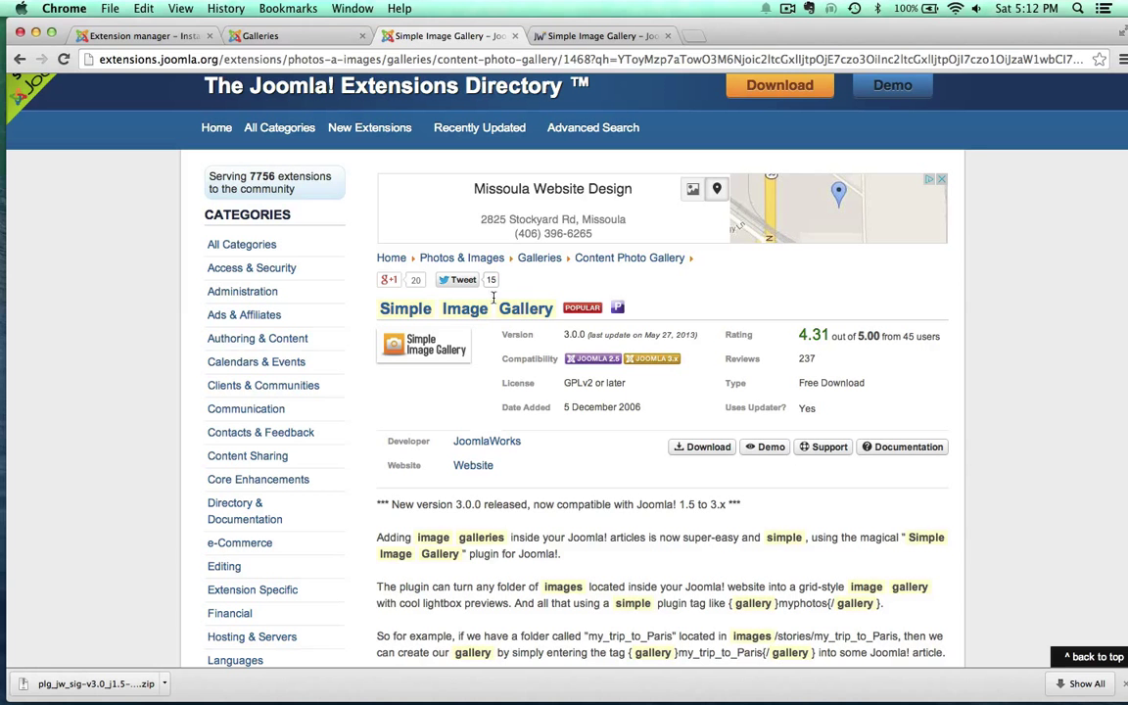
# - Upload and install the downloaded plg_jw_sig (1).zip package in the site's Extension Manager
pyautogui.click(162, 35)
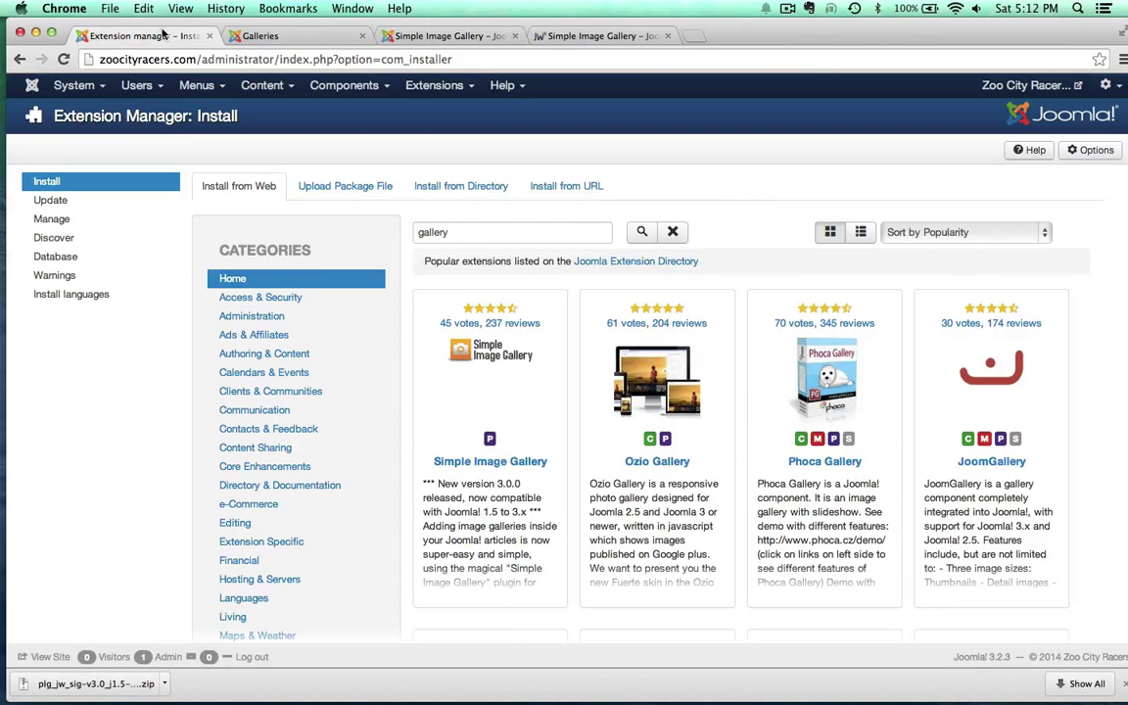
pyautogui.click(345, 188)
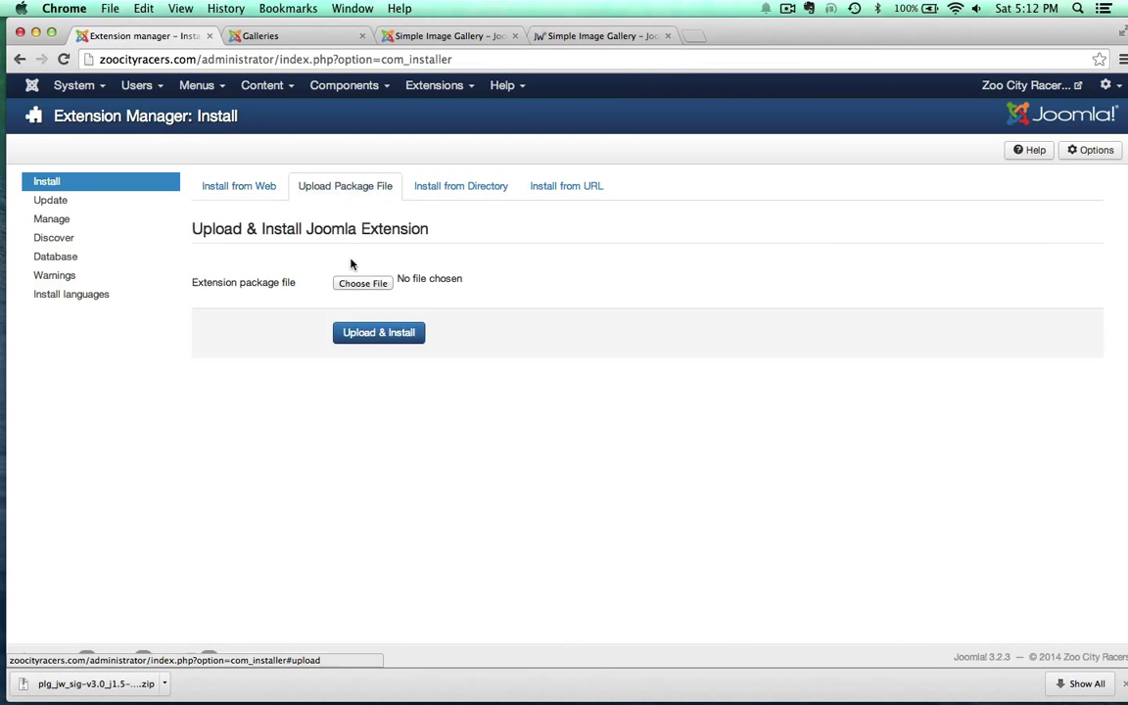
pyautogui.click(362, 283)
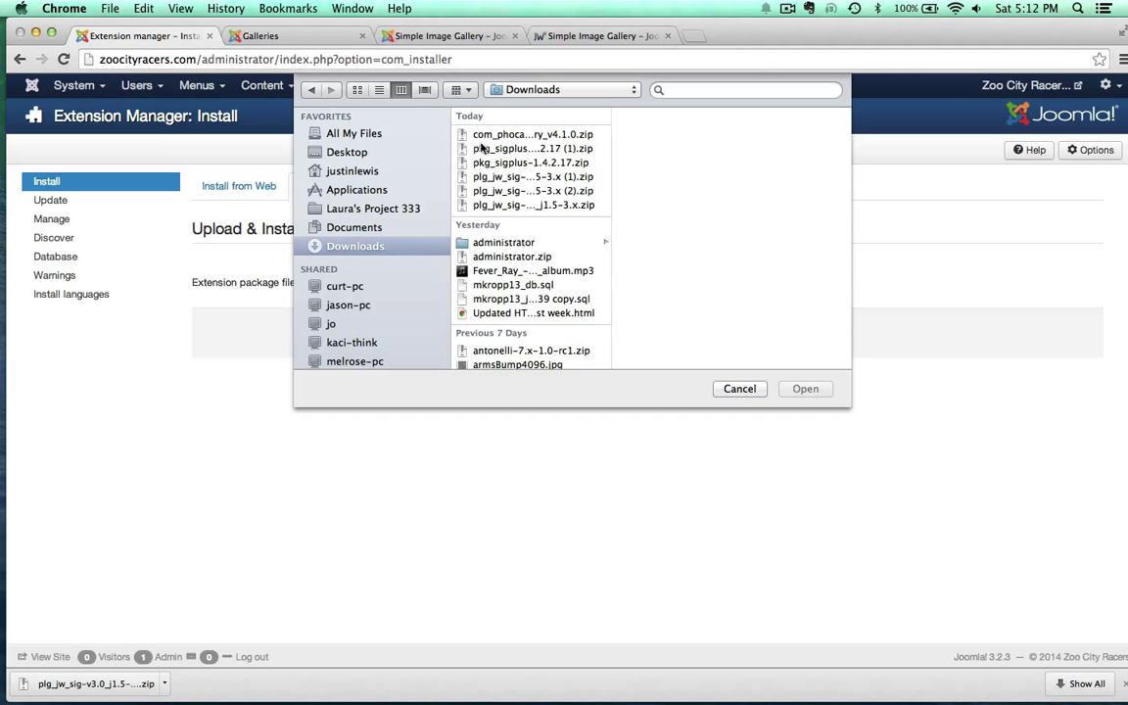
pyautogui.doubleClick(485, 176)
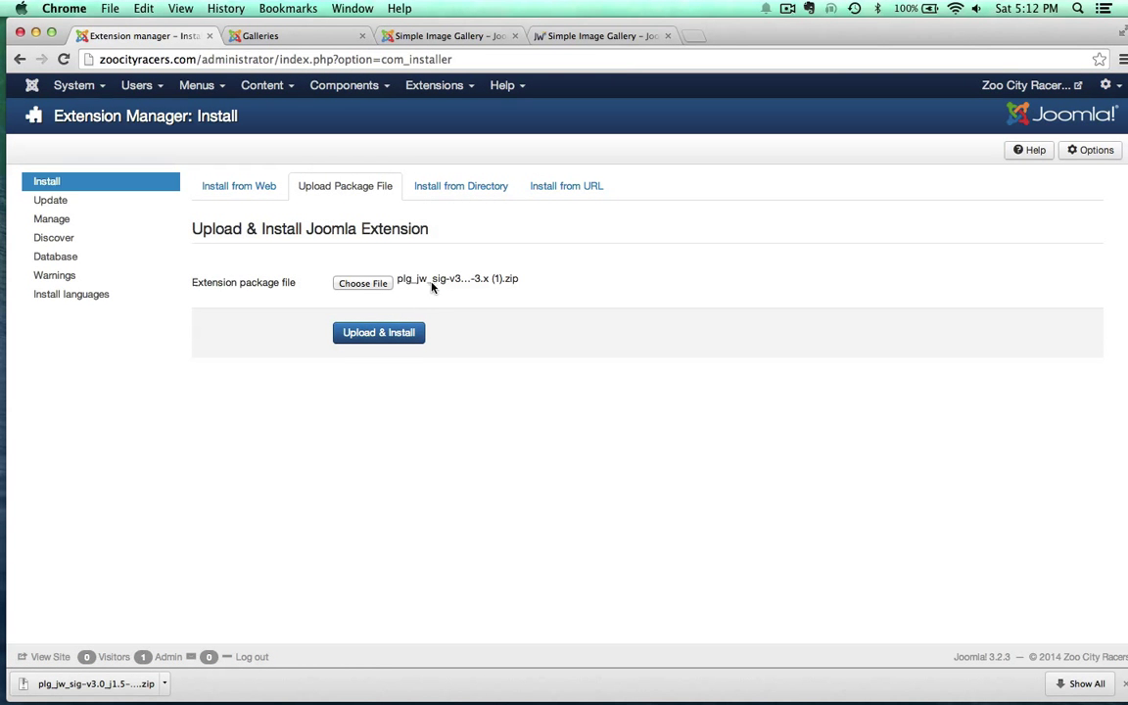
pyautogui.click(388, 332)
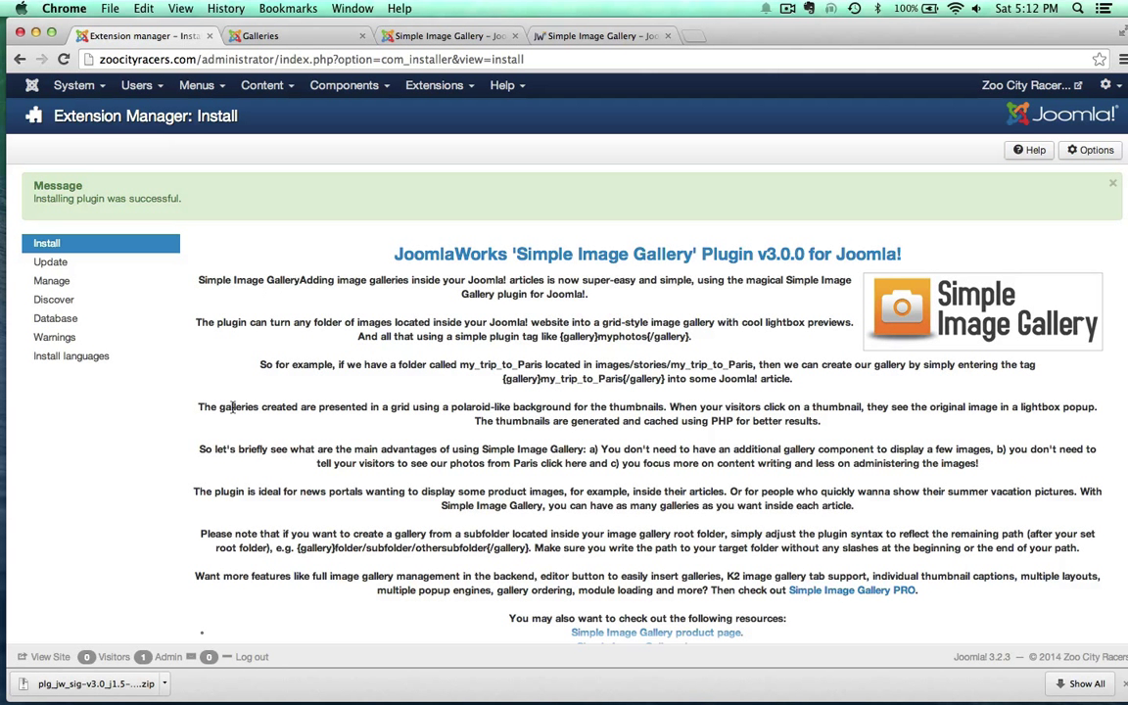
# - Open the Simple Image Gallery (by JoomlaWorks) plugin in the Plugin Manager and set its status to Enabled
pyautogui.doubleClick(230, 324)
pyautogui.click(416, 85)
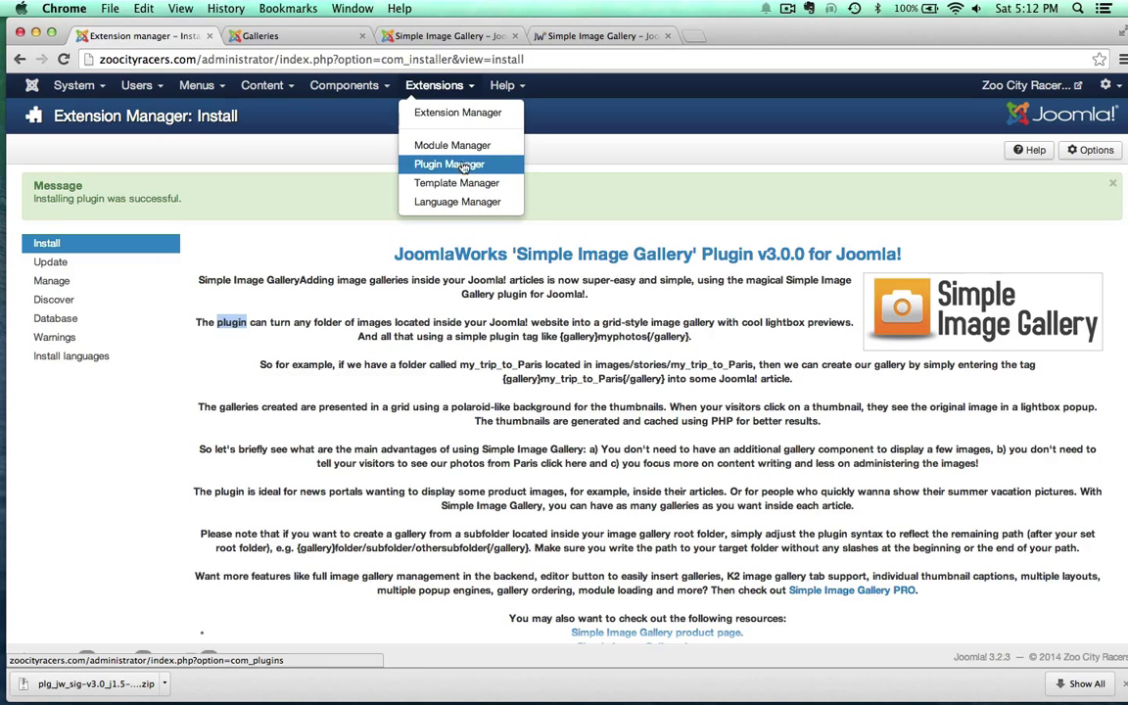
pyautogui.click(431, 164)
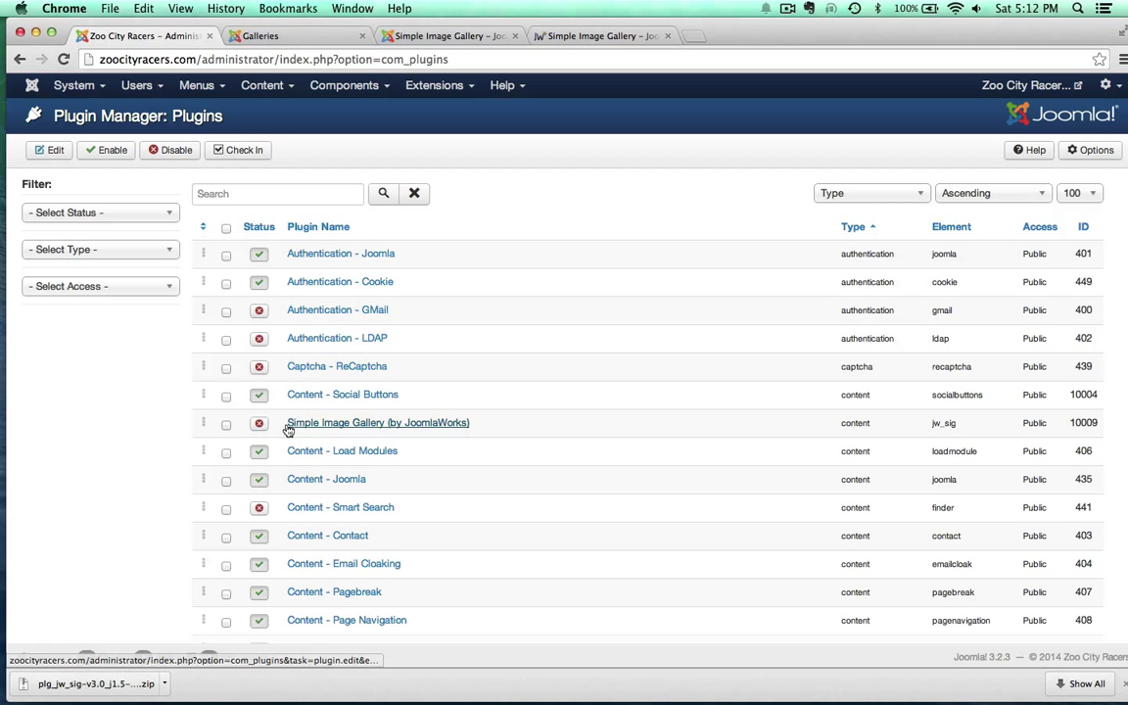
pyautogui.click(335, 423)
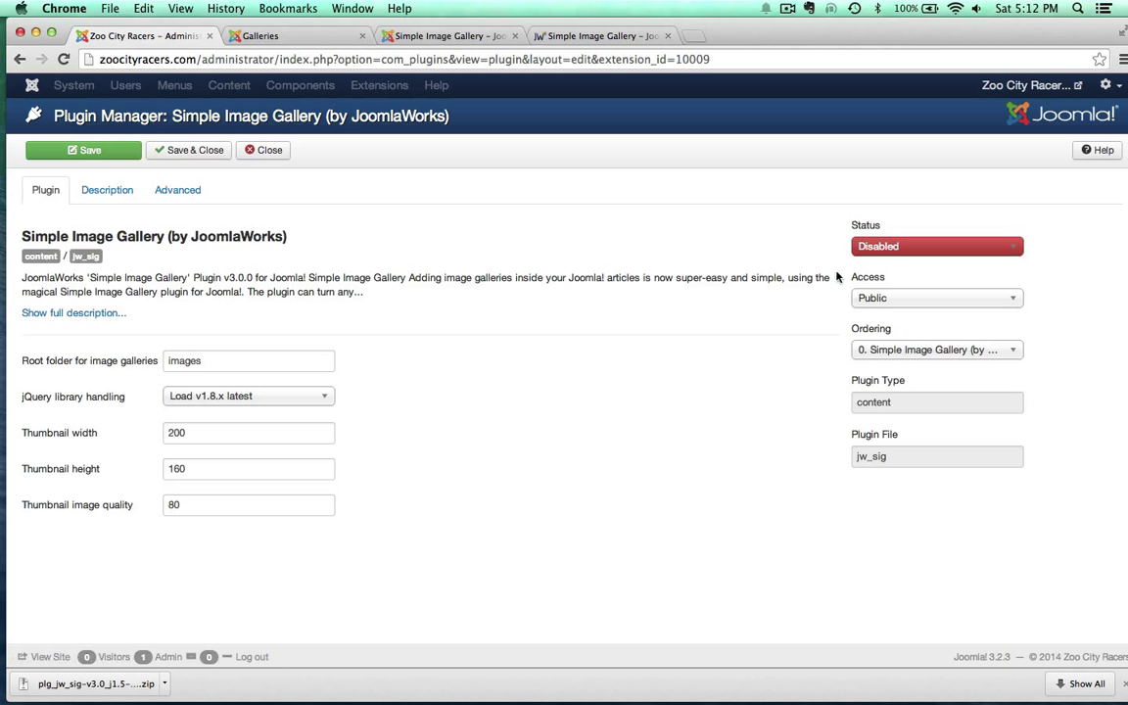
pyautogui.click(865, 247)
pyautogui.click(881, 262)
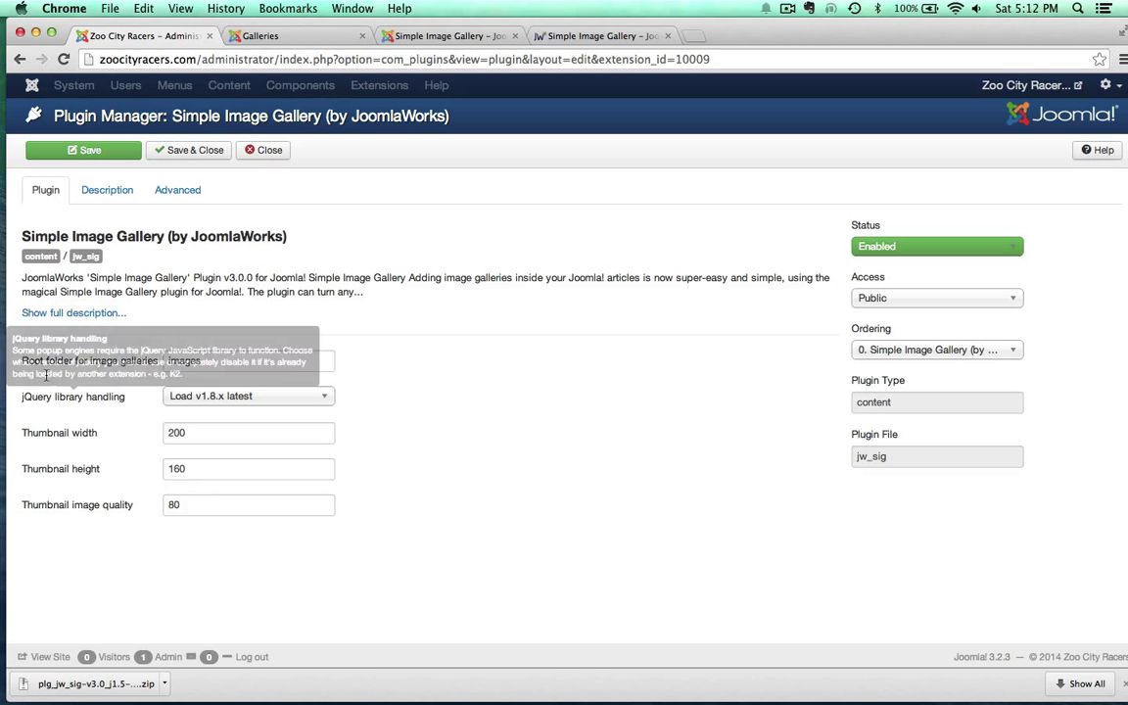
# - Check the plugin's root folder for image galleries and the example gallery tag in its full description
pyautogui.moveTo(168, 361); pyautogui.dragTo(255, 361)
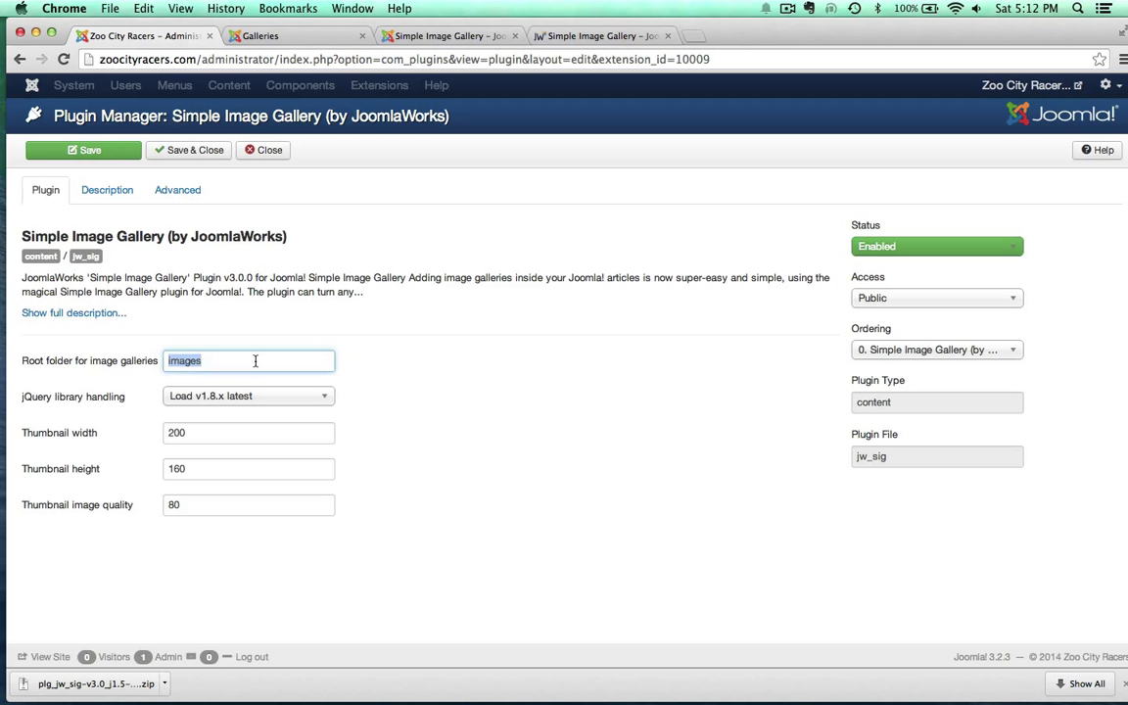
pyautogui.click(343, 364)
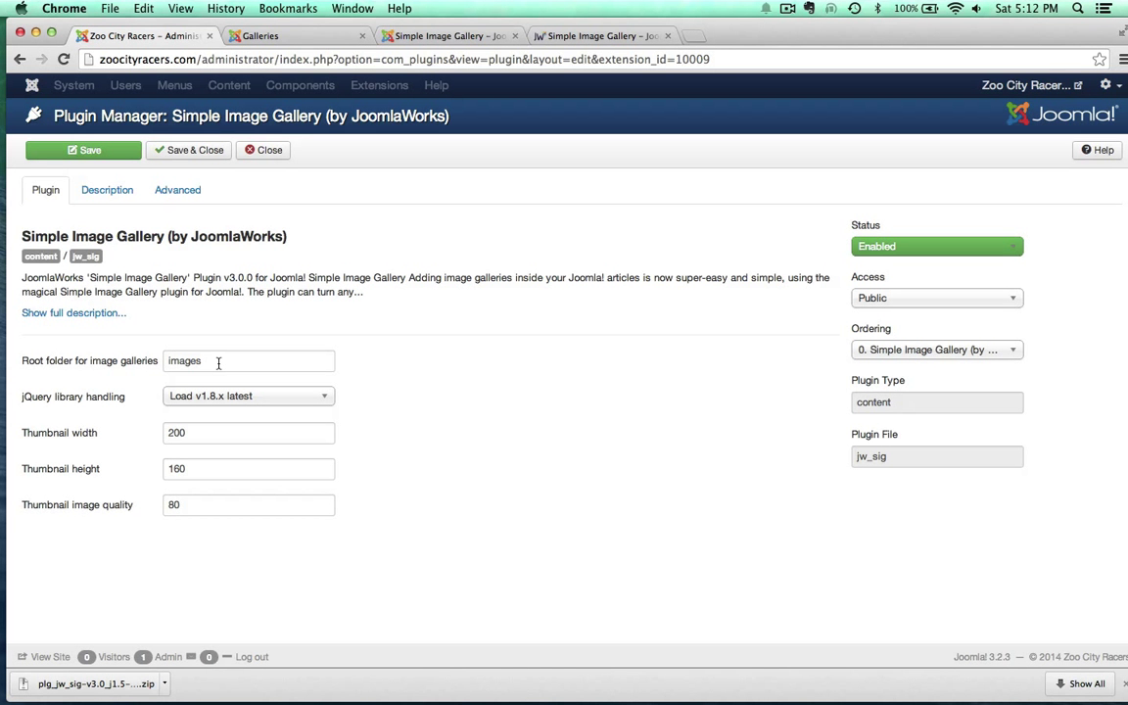
pyautogui.click(90, 313)
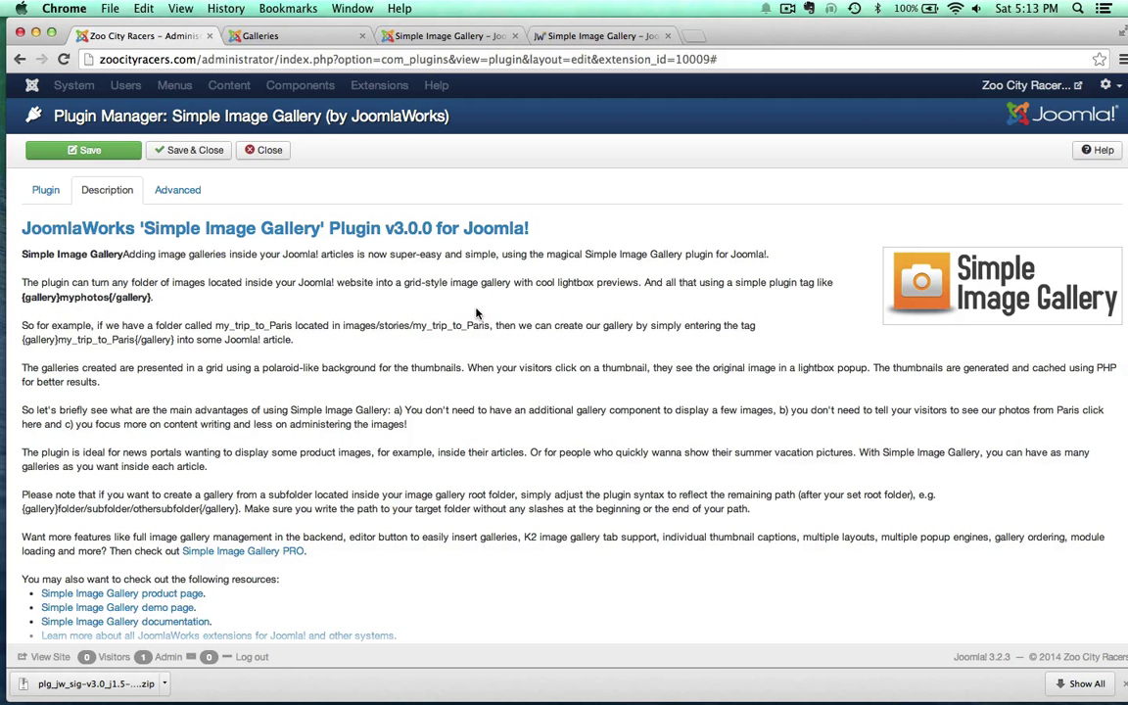
pyautogui.moveTo(21, 298); pyautogui.dragTo(153, 297)
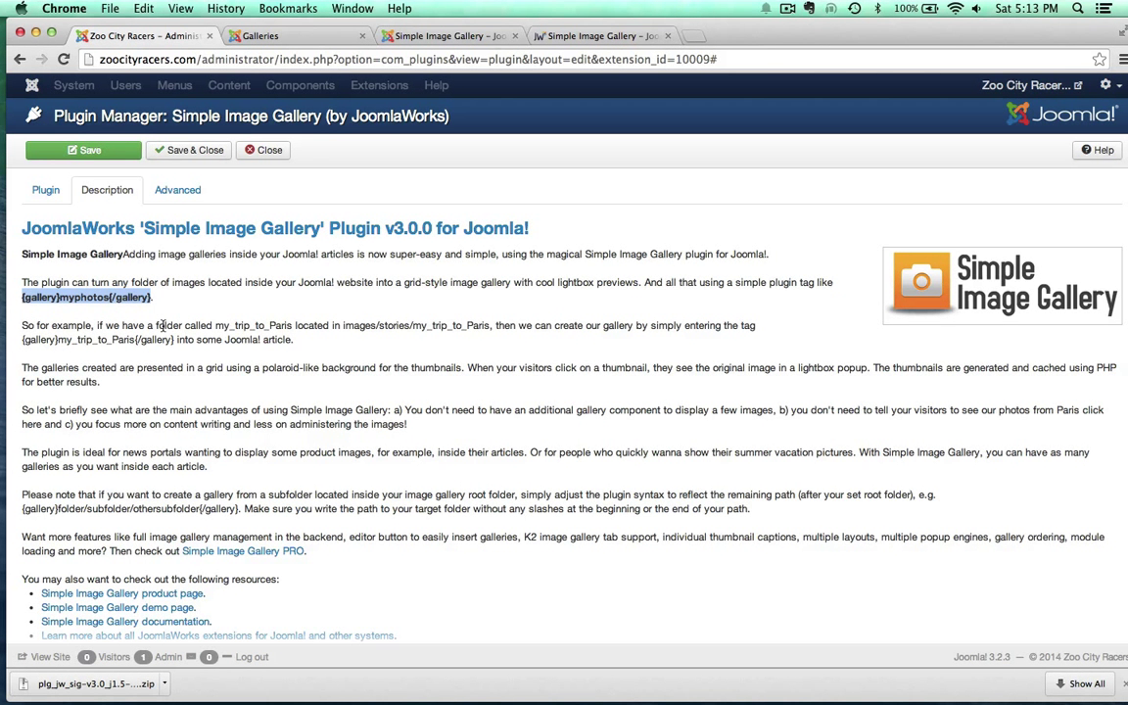
# - Copy the example tag {gallery}myphotos{/gallery} from the plugin description, then save and close the plugin's settings
pyautogui.press('super+c')
pyautogui.click(43, 193)
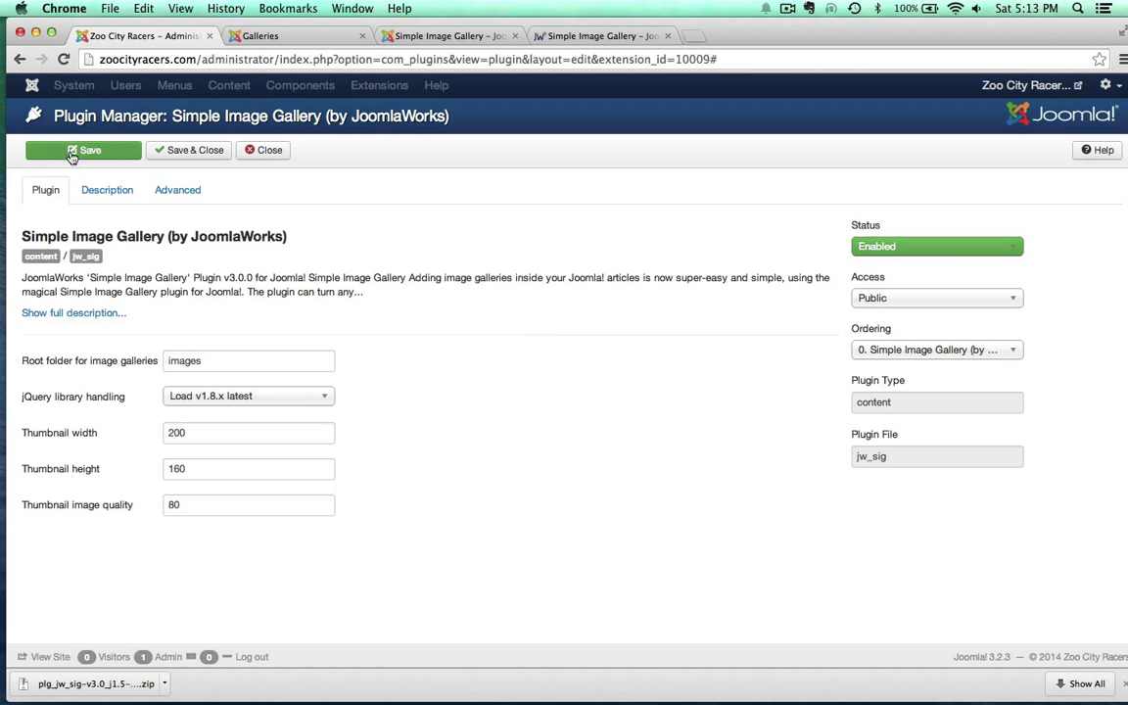
pyautogui.click(196, 152)
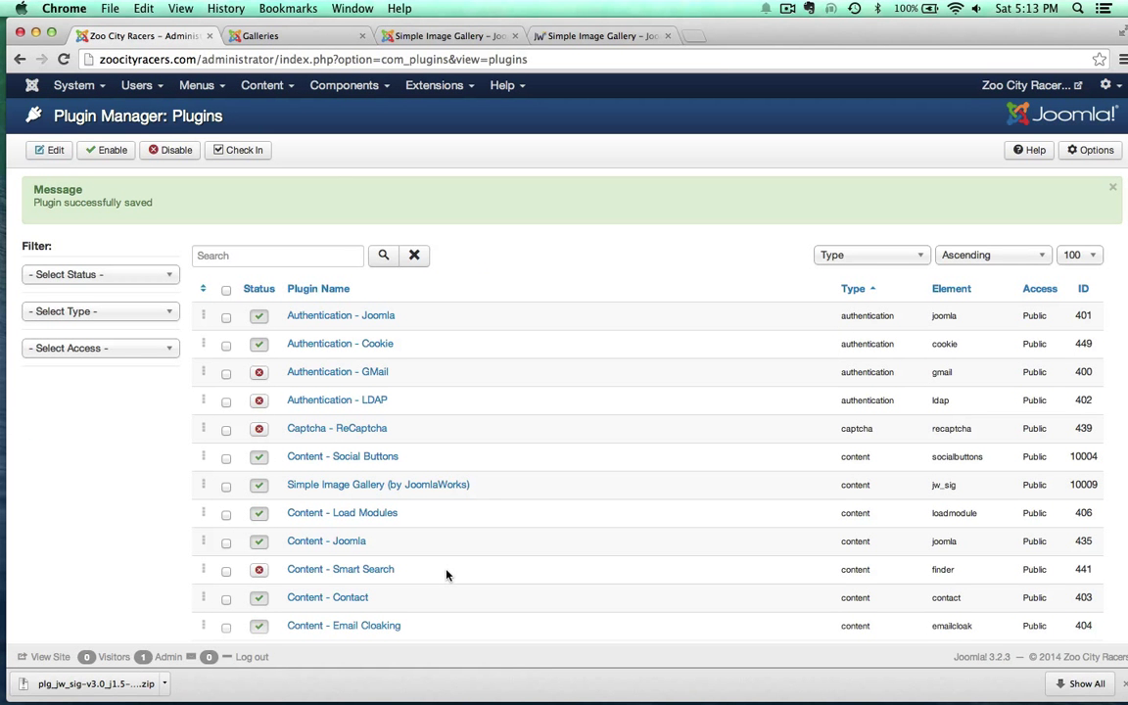
# - Open the Hill Climbs article for editing and replace its placeholder text with the copied {gallery}myphotos{/gallery} tag
pyautogui.click(278, 88)
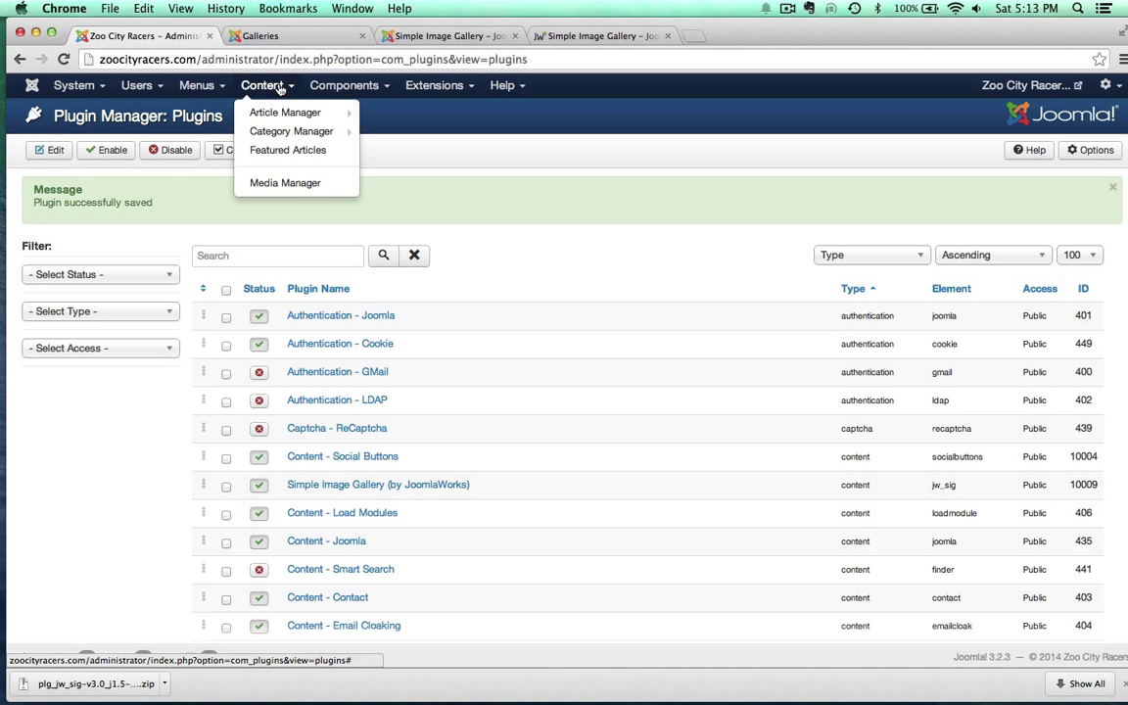
pyautogui.click(249, 109)
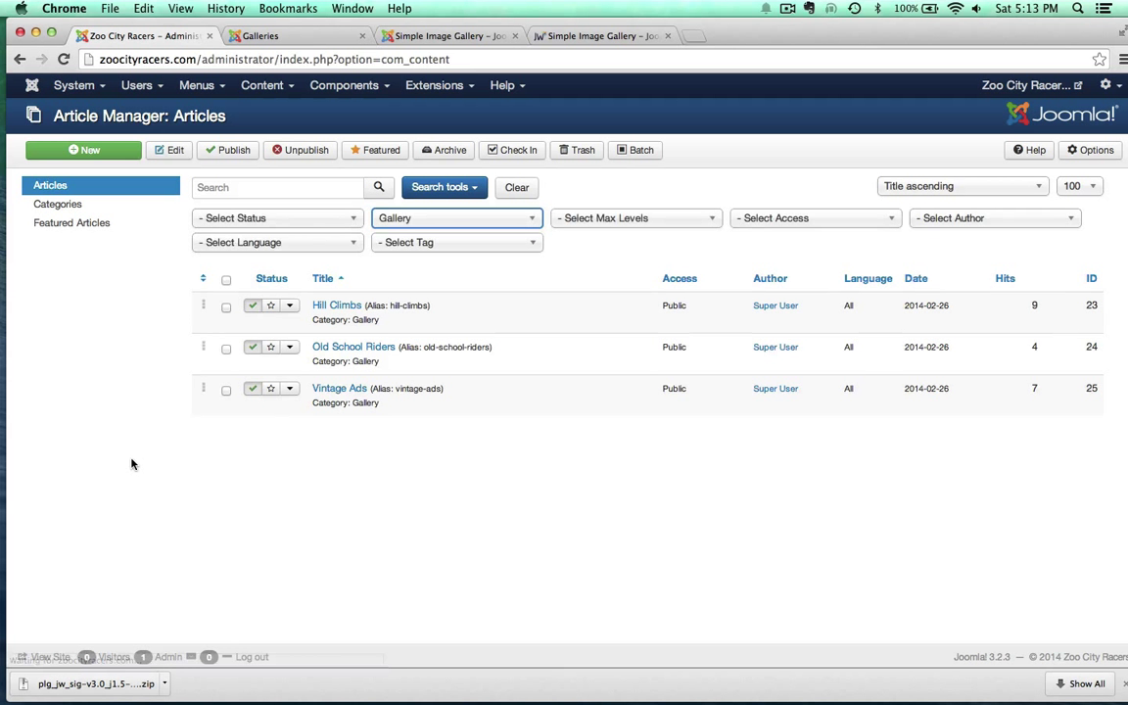
pyautogui.click(331, 305)
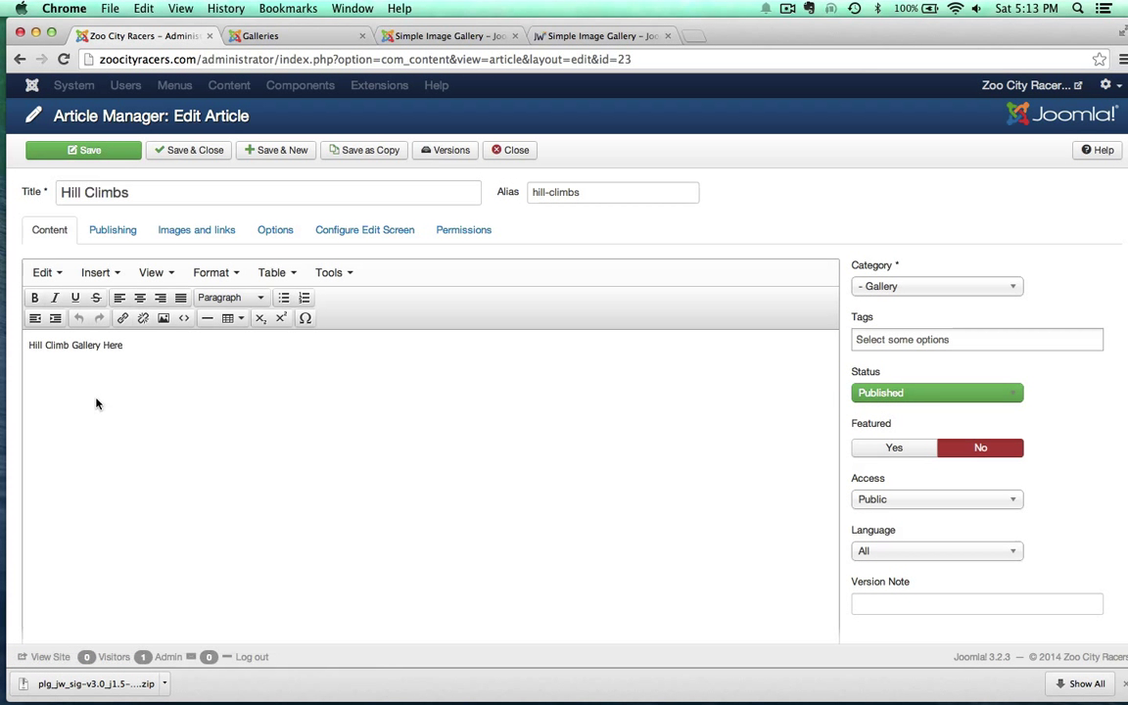
pyautogui.moveTo(128, 348); pyautogui.dragTo(18, 340)
pyautogui.press('super+v')
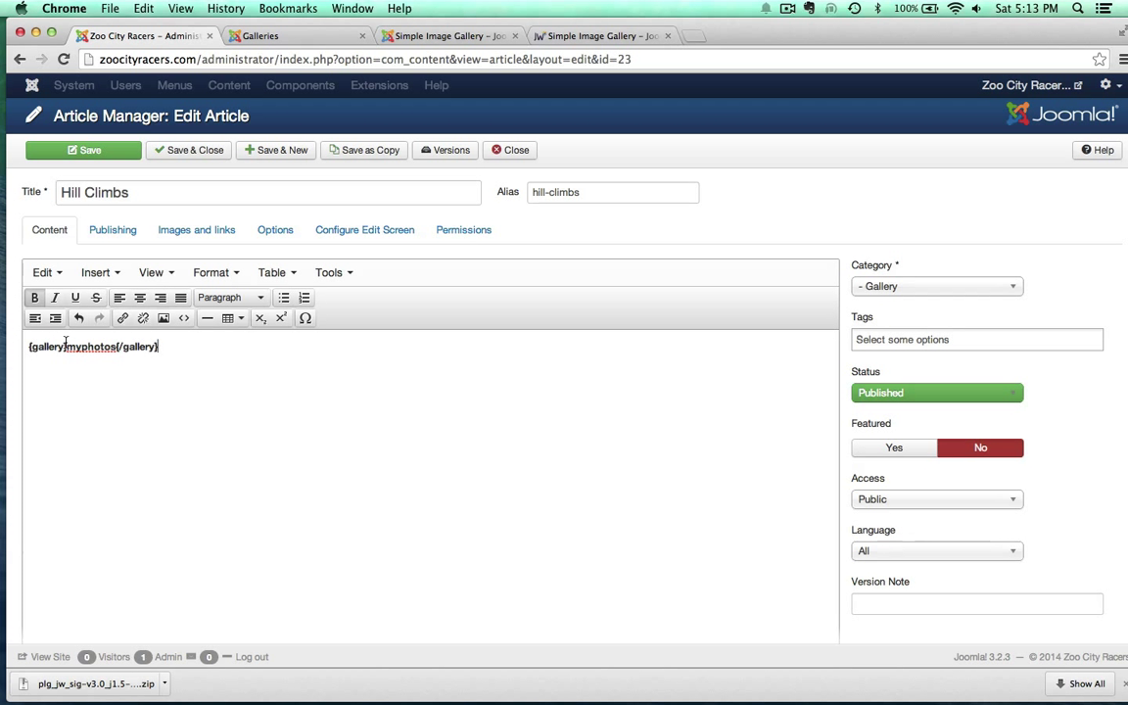
# - In a second administrator tab, check the Simple Image Gallery plugin's root folder setting, then close the plugin without changes
pyautogui.moveTo(68, 341); pyautogui.dragTo(118, 343)
pyautogui.keyDown('super'); pyautogui.click(29, 85); pyautogui.keyUp('super')
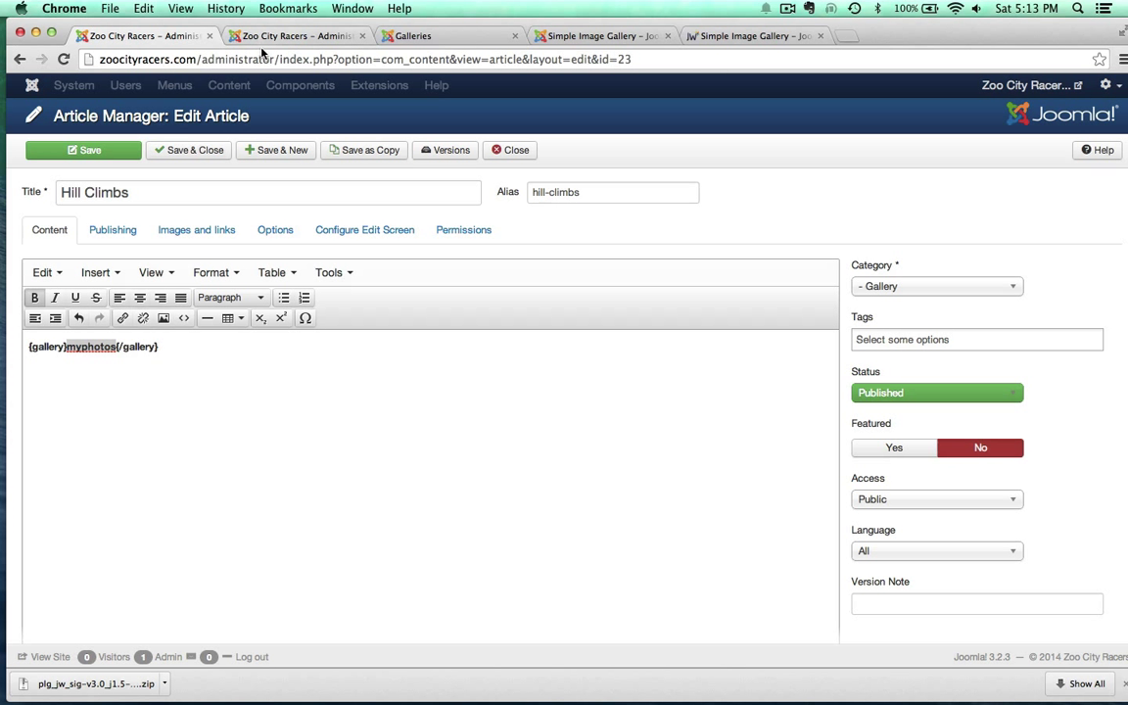
pyautogui.click(265, 39)
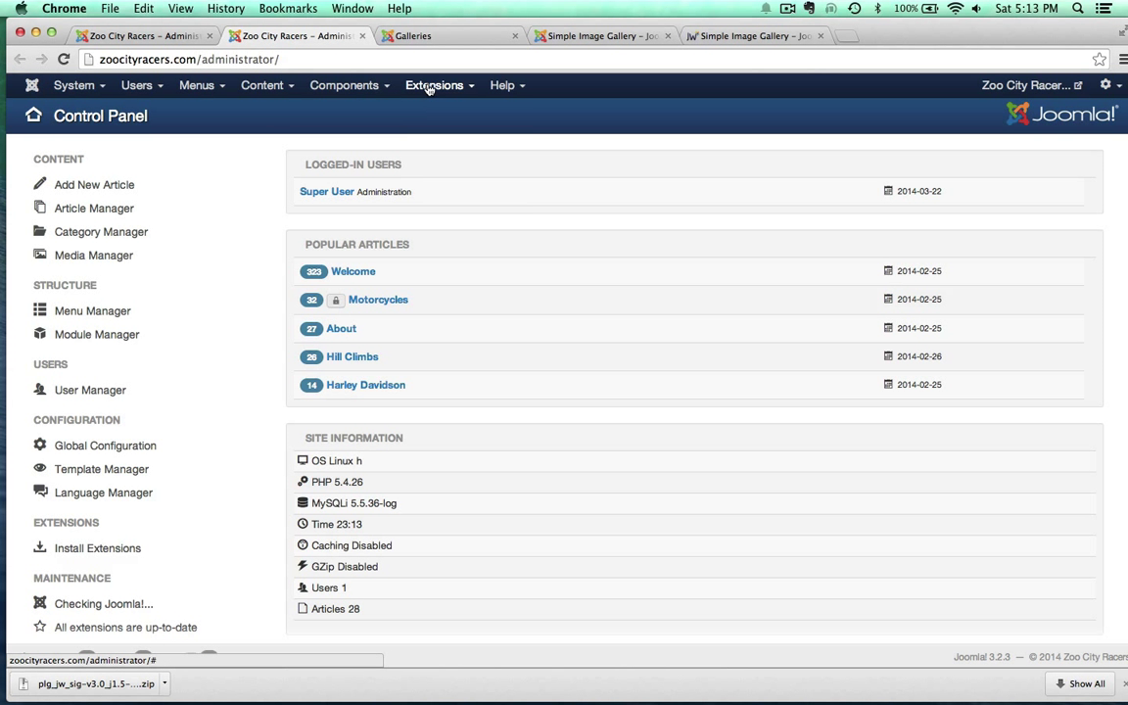
pyautogui.click(434, 86)
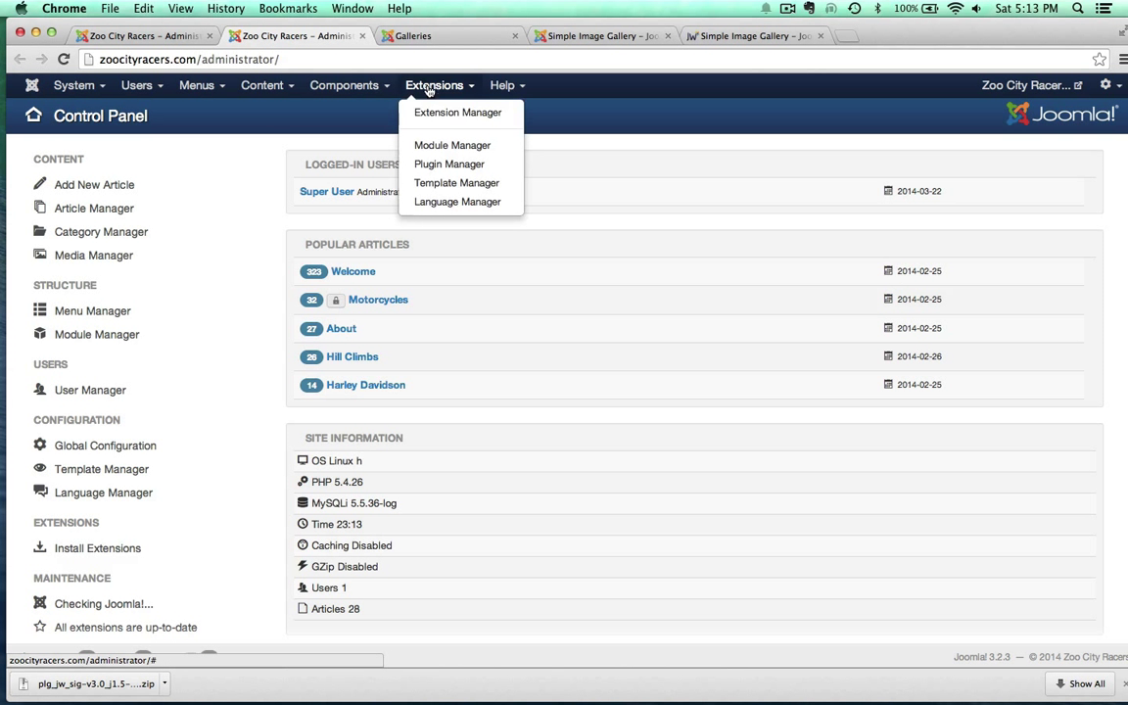
pyautogui.click(427, 168)
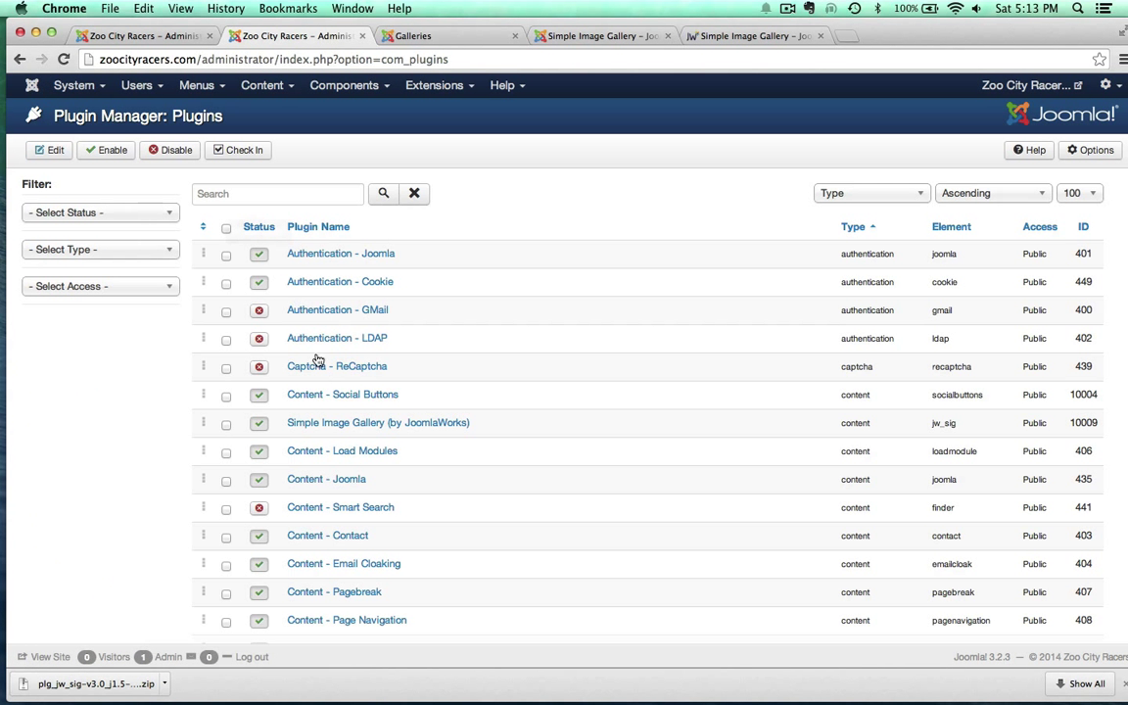
pyautogui.click(327, 423)
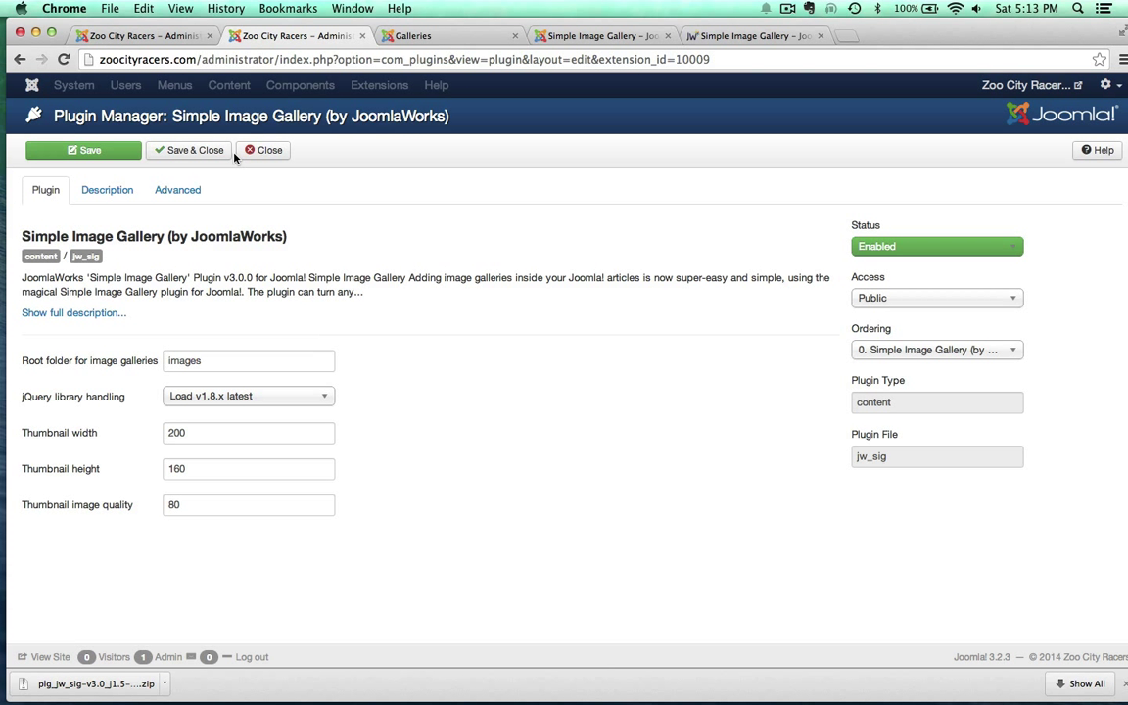
pyautogui.click(261, 150)
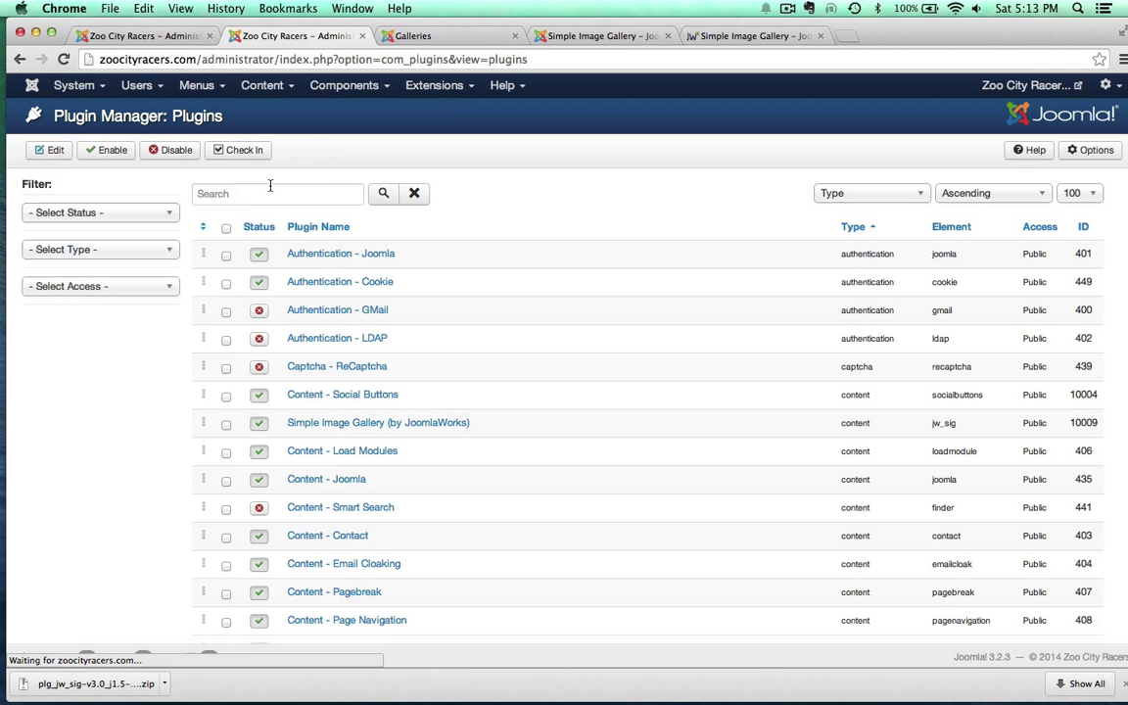
# - Look in the Media Manager's gallery folder for the subfolder that holds the hill climb images
pyautogui.click(262, 85)
pyautogui.click(263, 185)
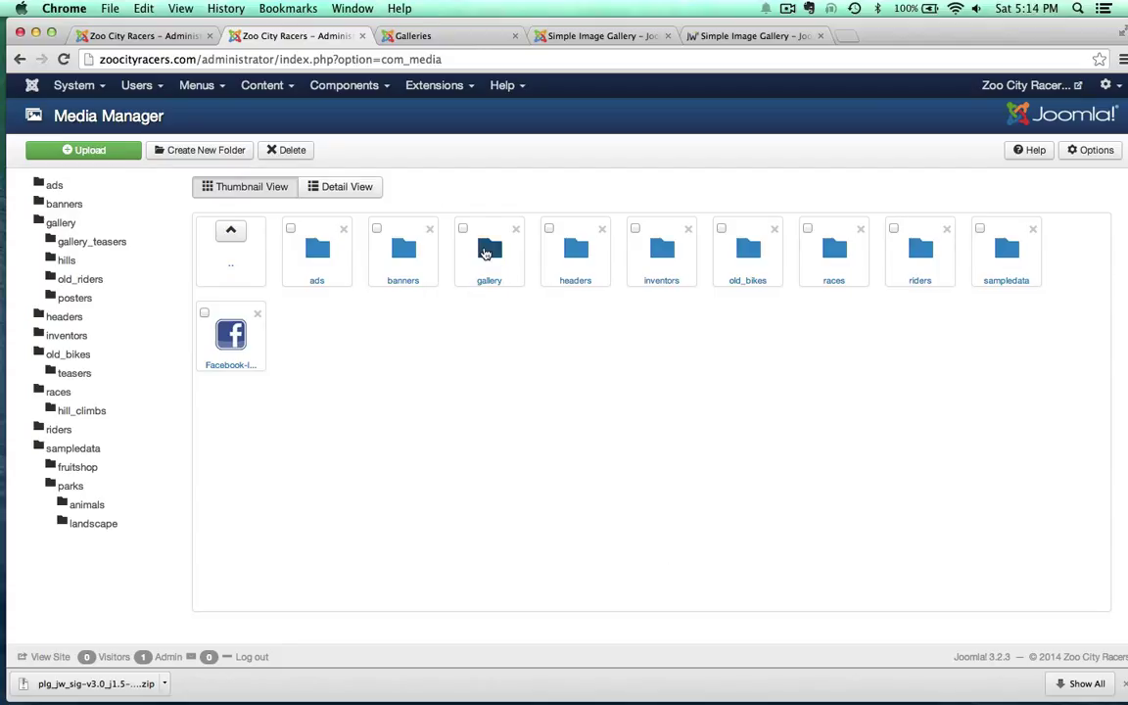
pyautogui.click(487, 251)
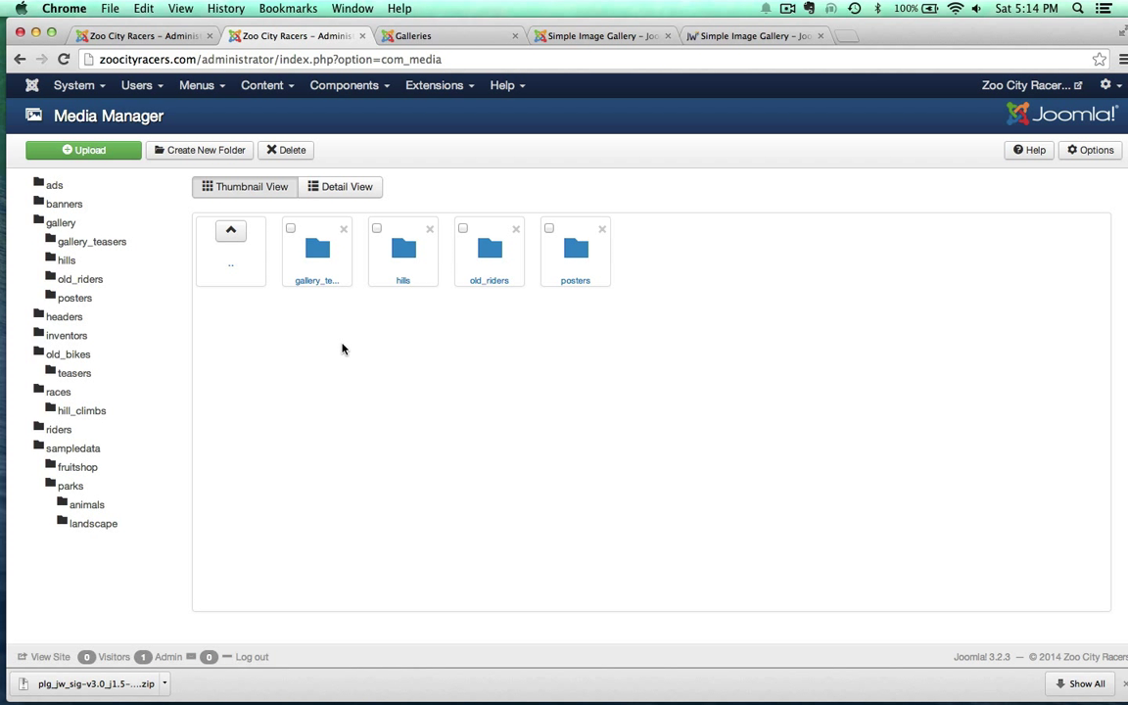
# - Change the folder path in the Hill Climbs article's gallery tag to gallery/hills and save the article
pyautogui.click(137, 37)
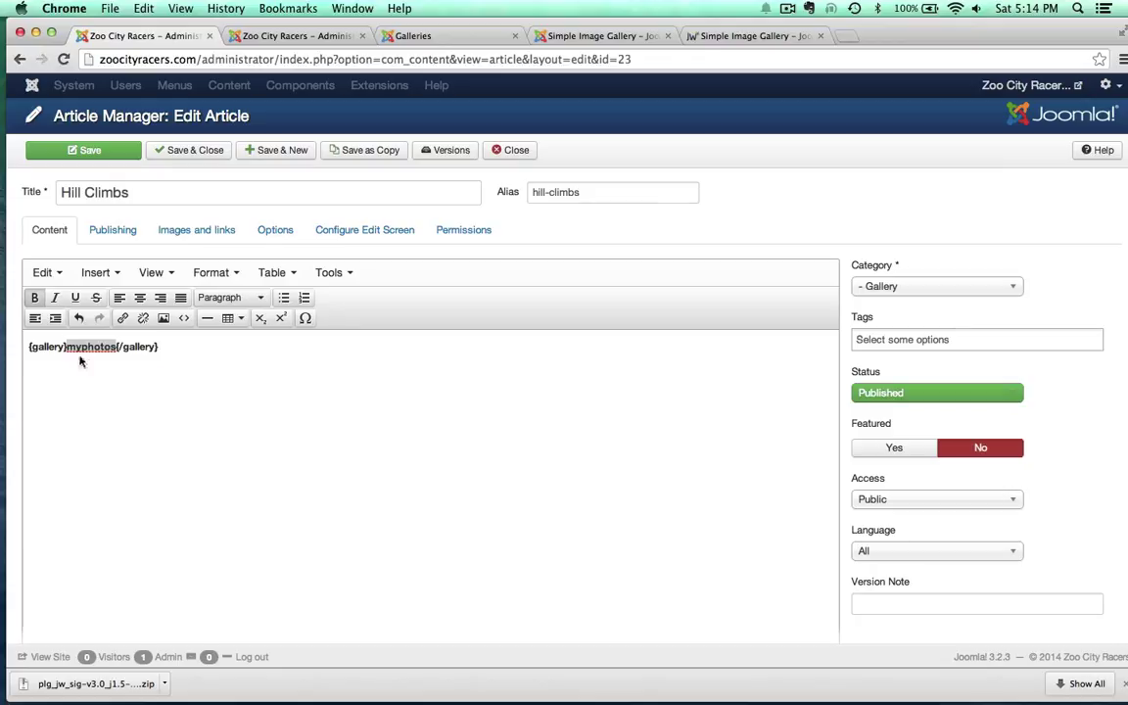
pyautogui.click(84, 392)
pyautogui.doubleClick(76, 346)
pyautogui.write('gallery/hills')
pyautogui.click(98, 147)
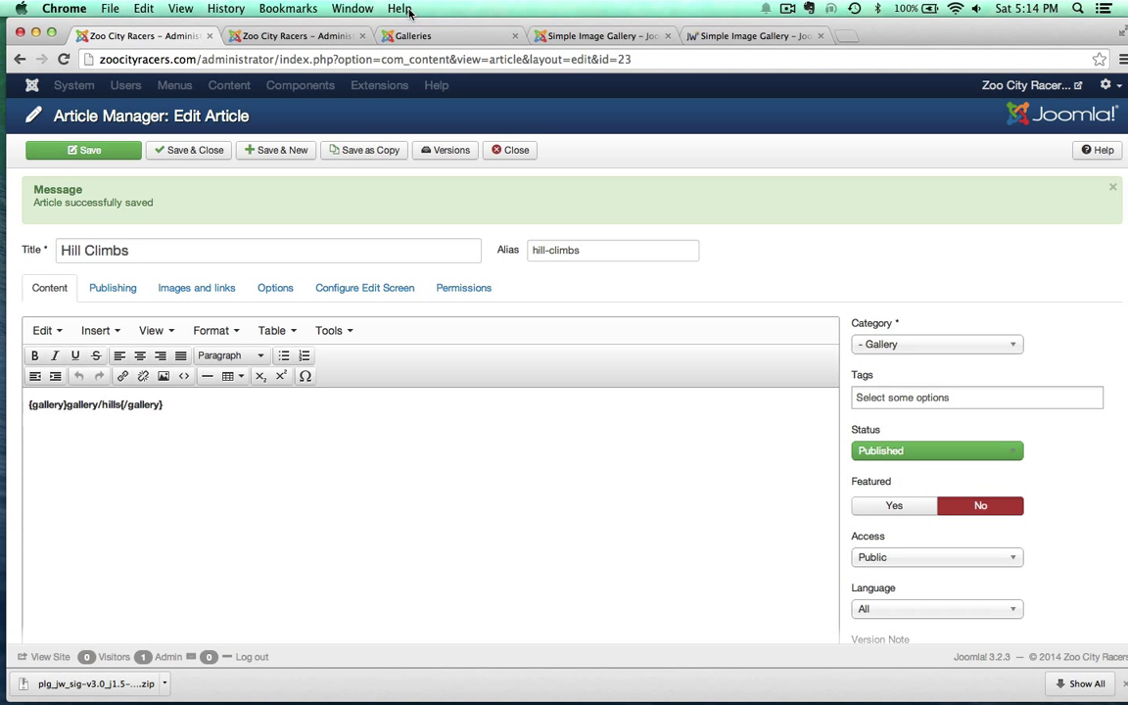
# - Open the Hill Climbs page on the public site and look over its thumbnail grid
pyautogui.click(413, 35)
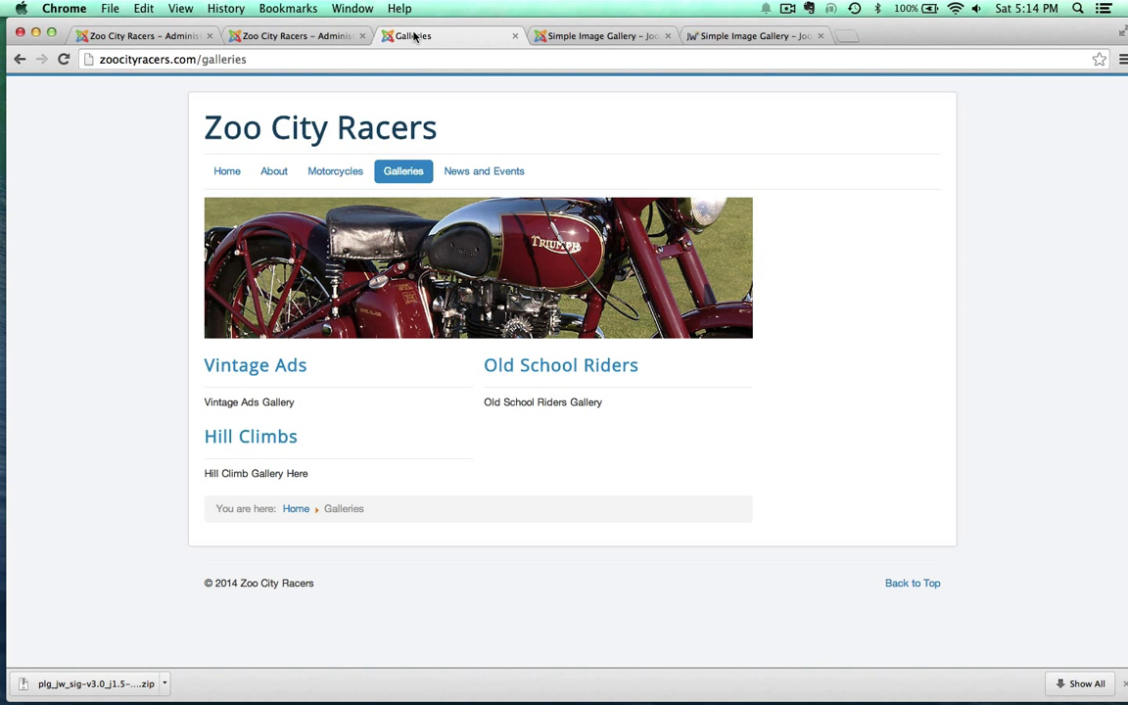
pyautogui.click(245, 441)
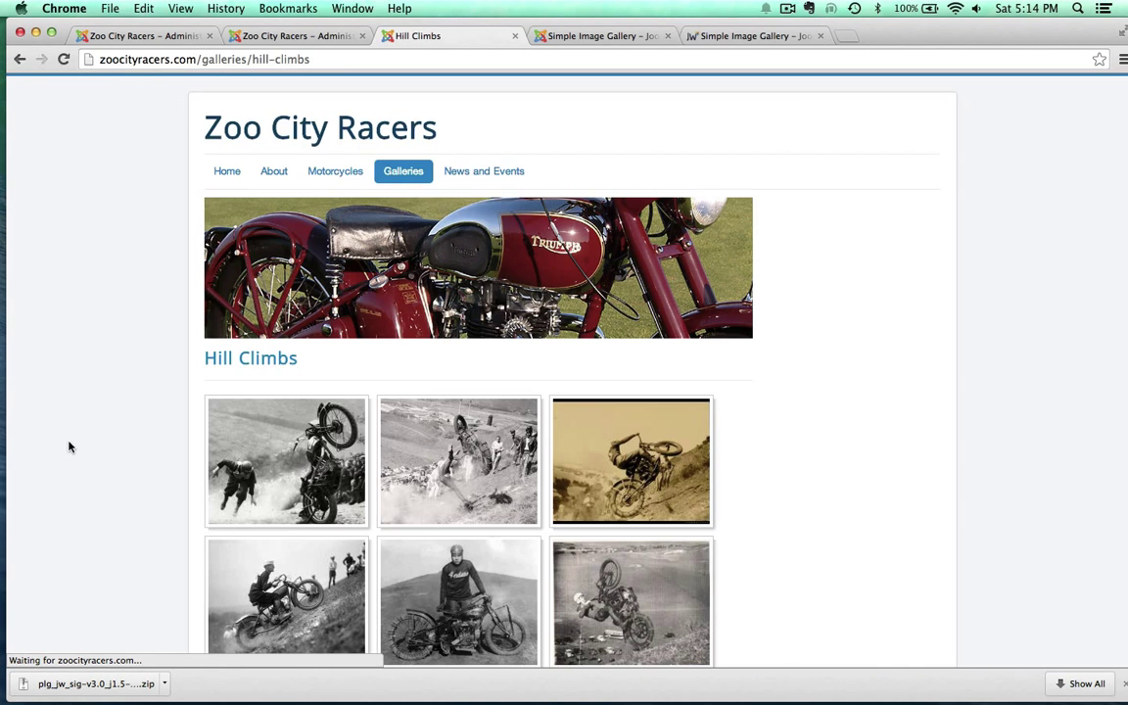
pyautogui.scroll(-2, 68, 447)
pyautogui.scroll(2, 69, 446)
# - Open the first Hill Climbs thumbnail in the lightbox, browse through the following images and close the lightbox
pyautogui.click(270, 257)
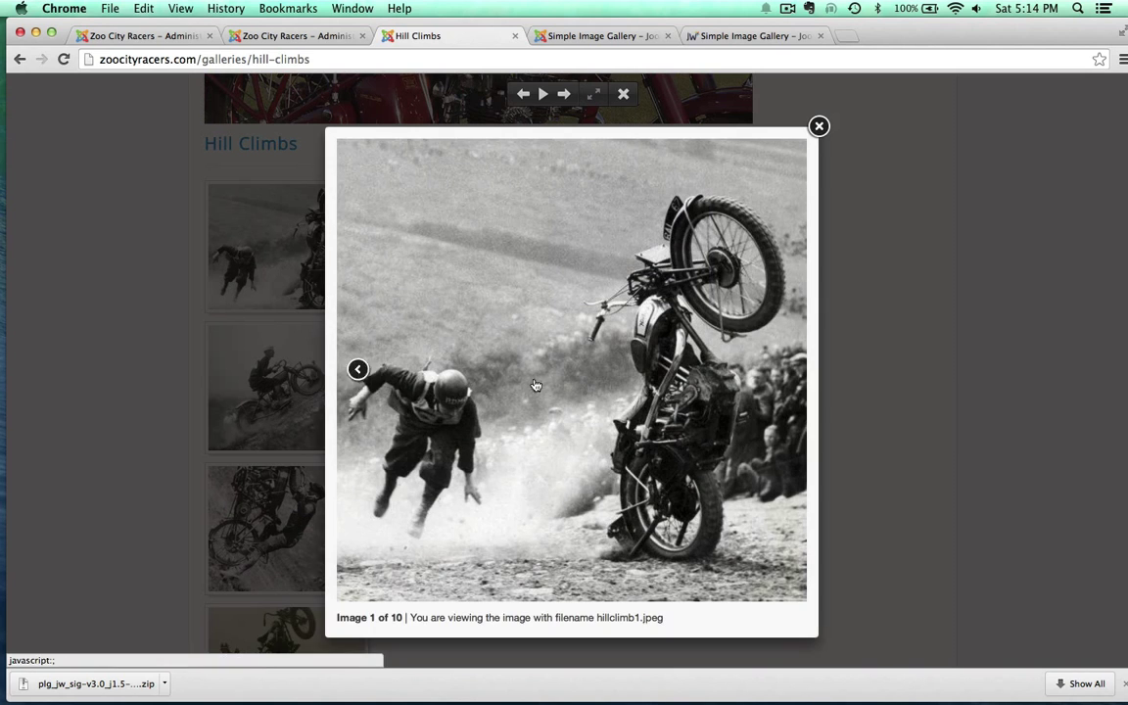
pyautogui.click(786, 368)
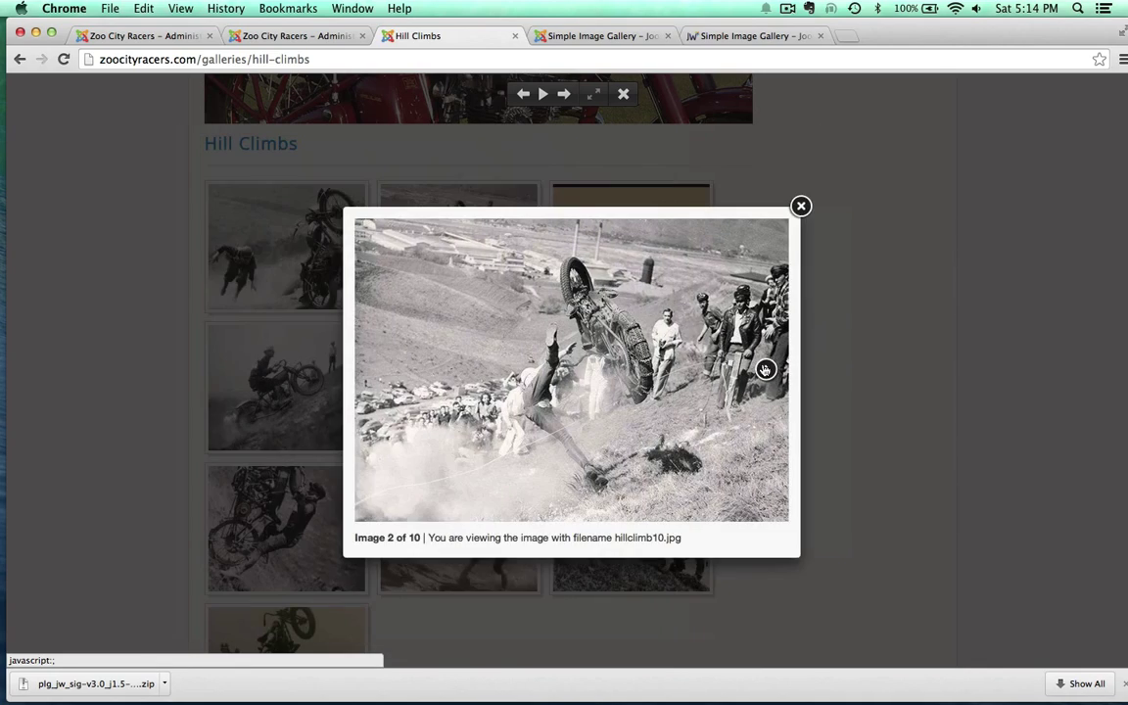
pyautogui.click(763, 370)
pyautogui.click(798, 368)
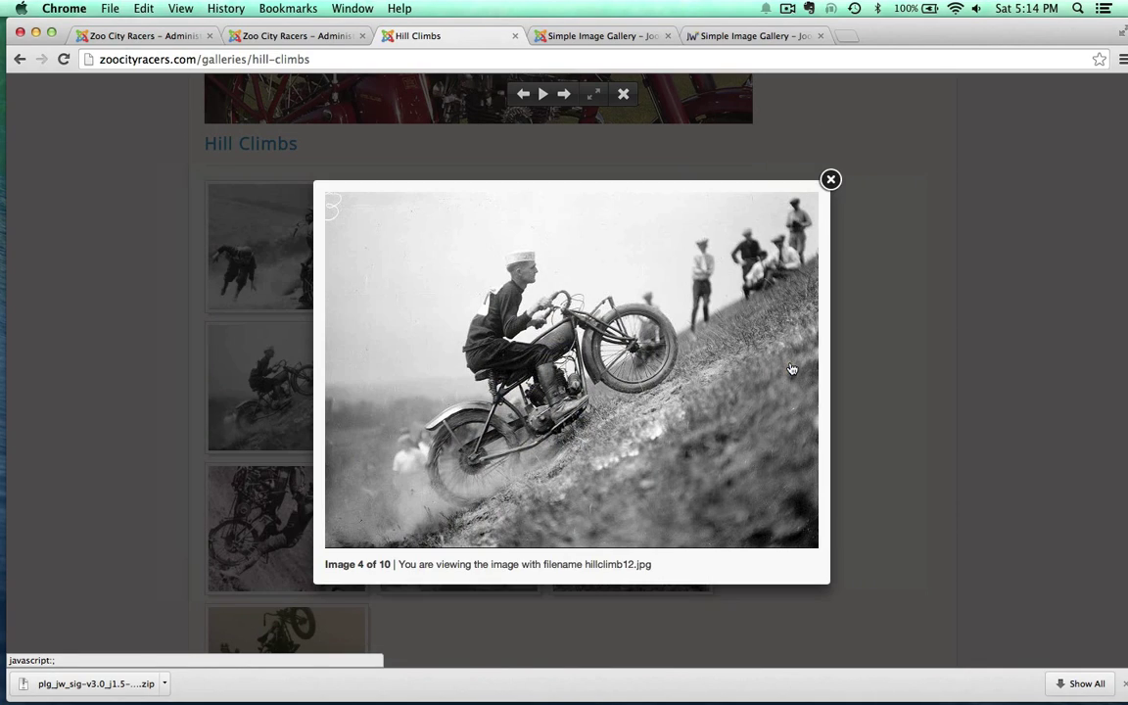
pyautogui.click(795, 369)
pyautogui.click(774, 373)
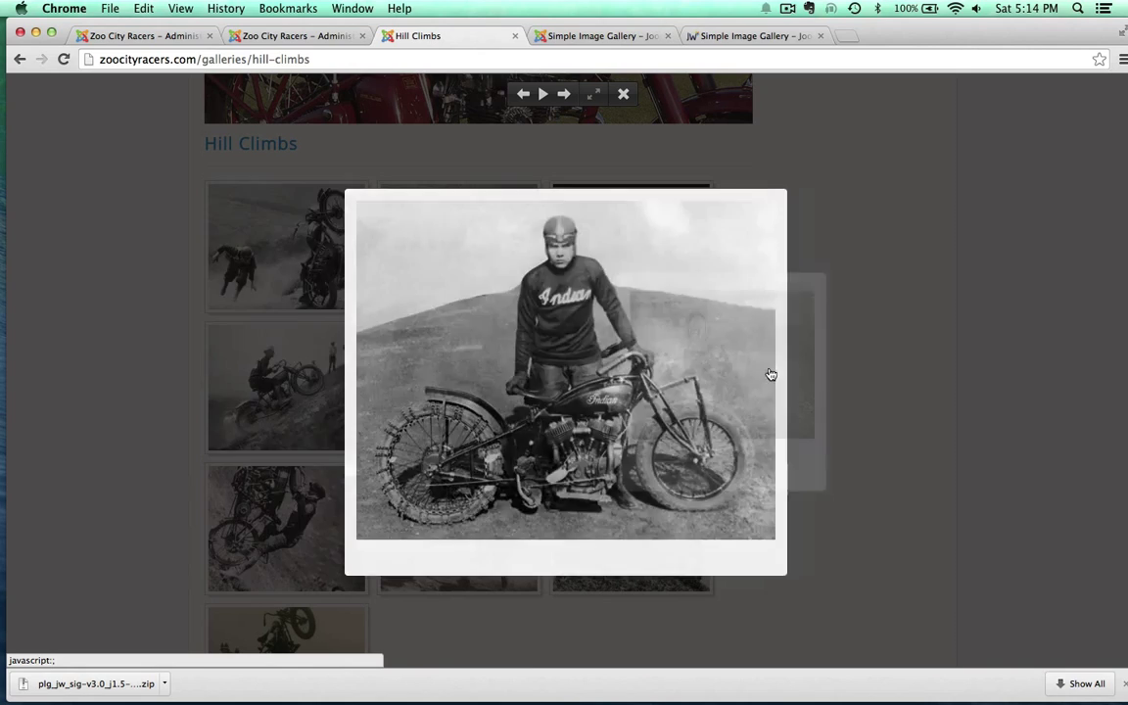
pyautogui.click(707, 360)
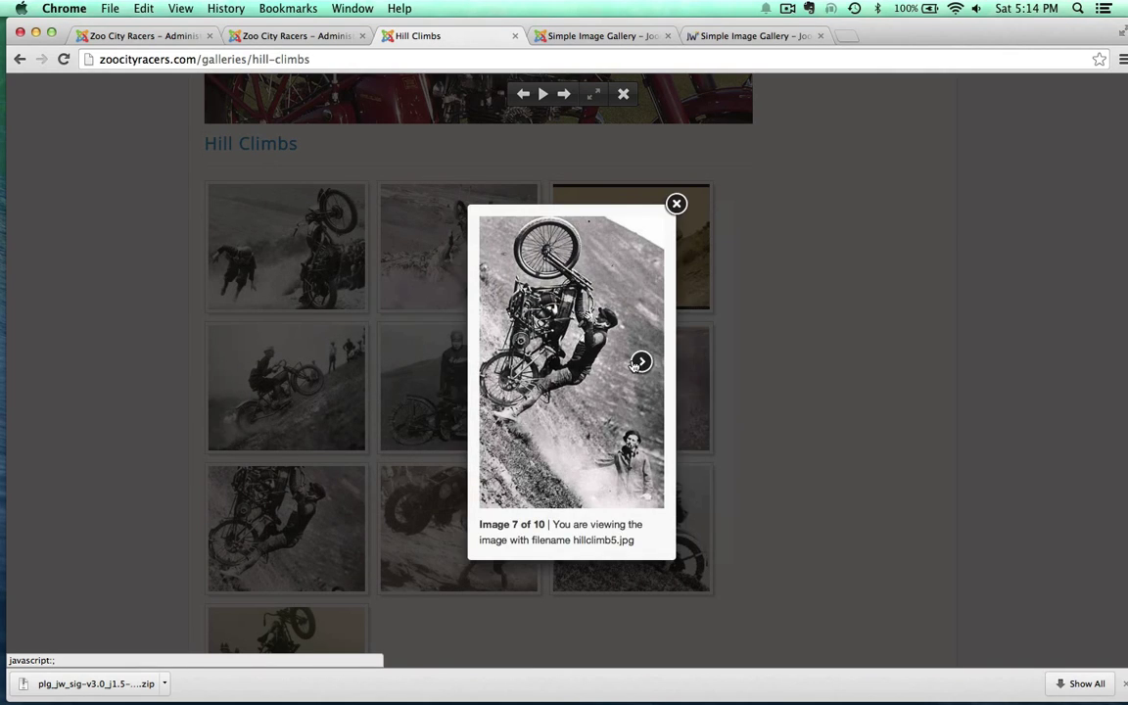
pyautogui.click(640, 364)
pyautogui.click(742, 370)
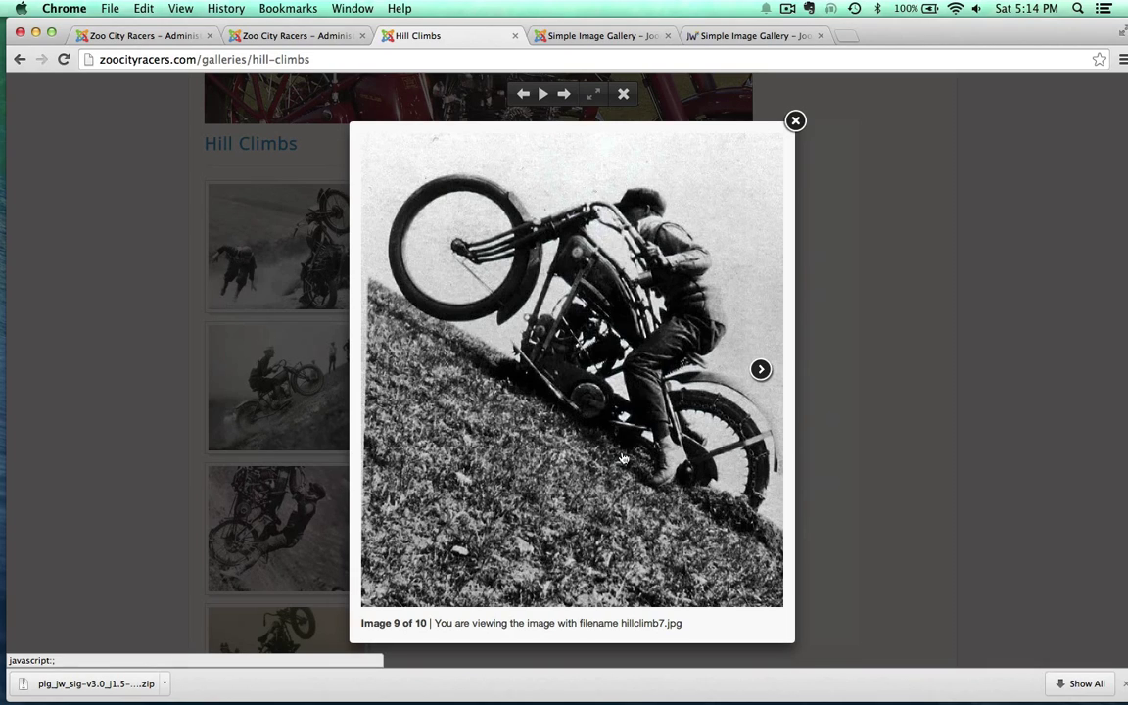
pyautogui.click(794, 121)
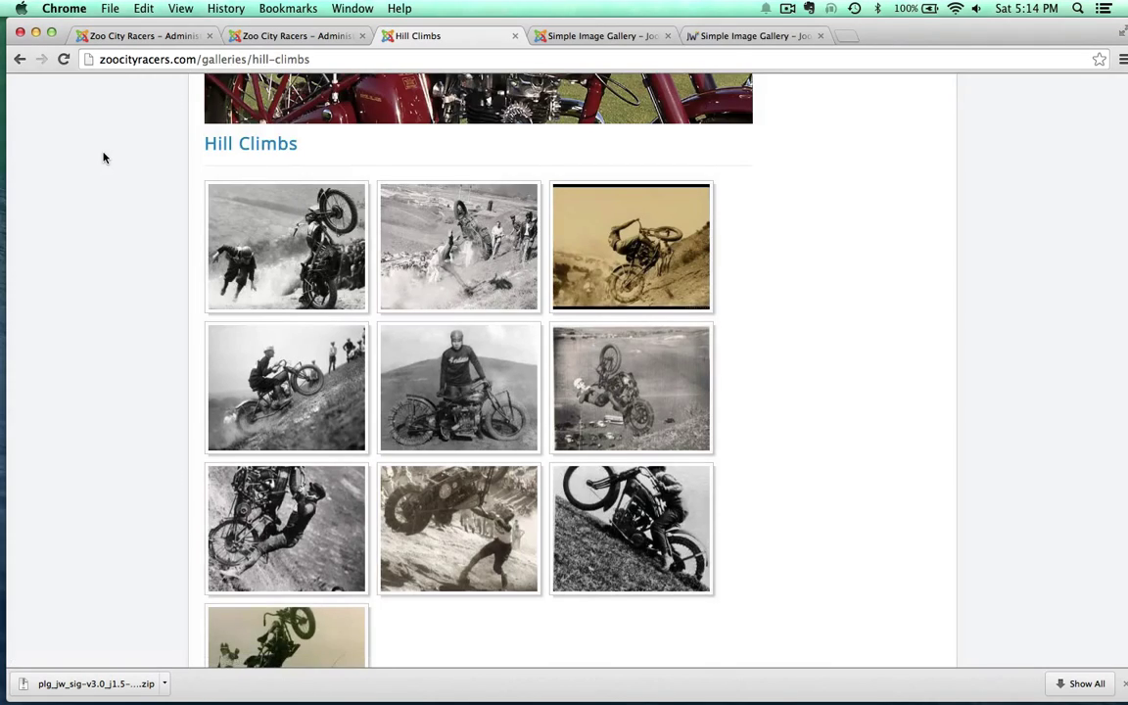
pyautogui.scroll(3, 103, 156)
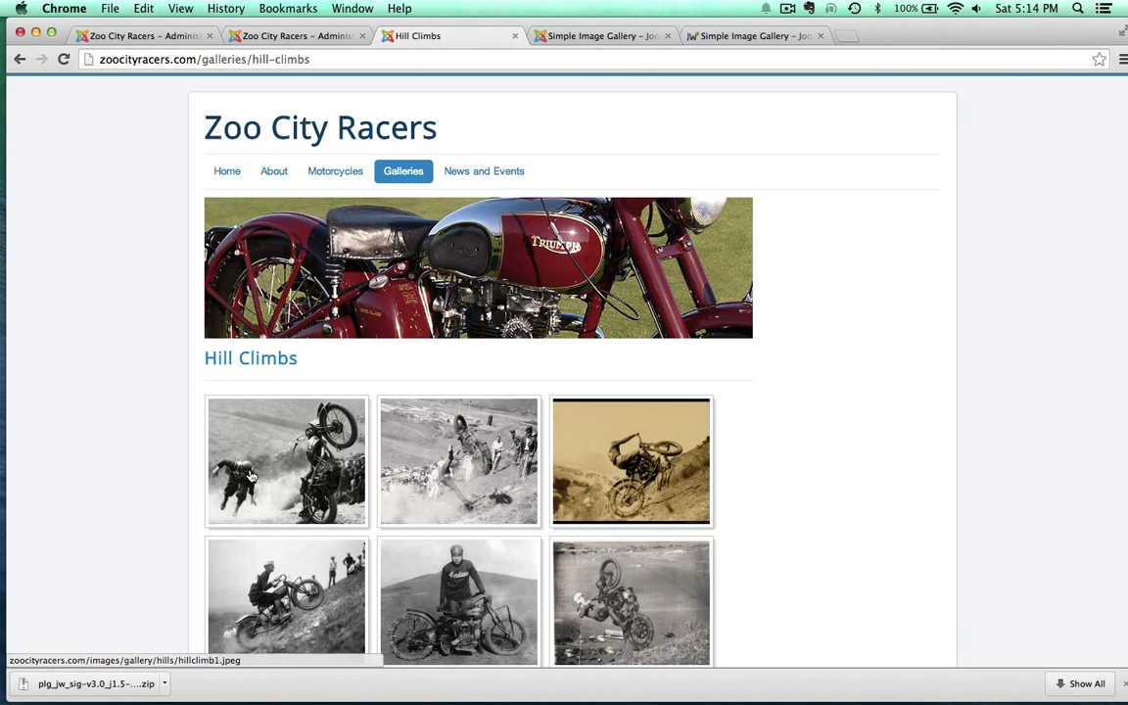
# - Check how the Hill Climbs gallery is displayed on the site's Galleries overview page
pyautogui.click(404, 177)
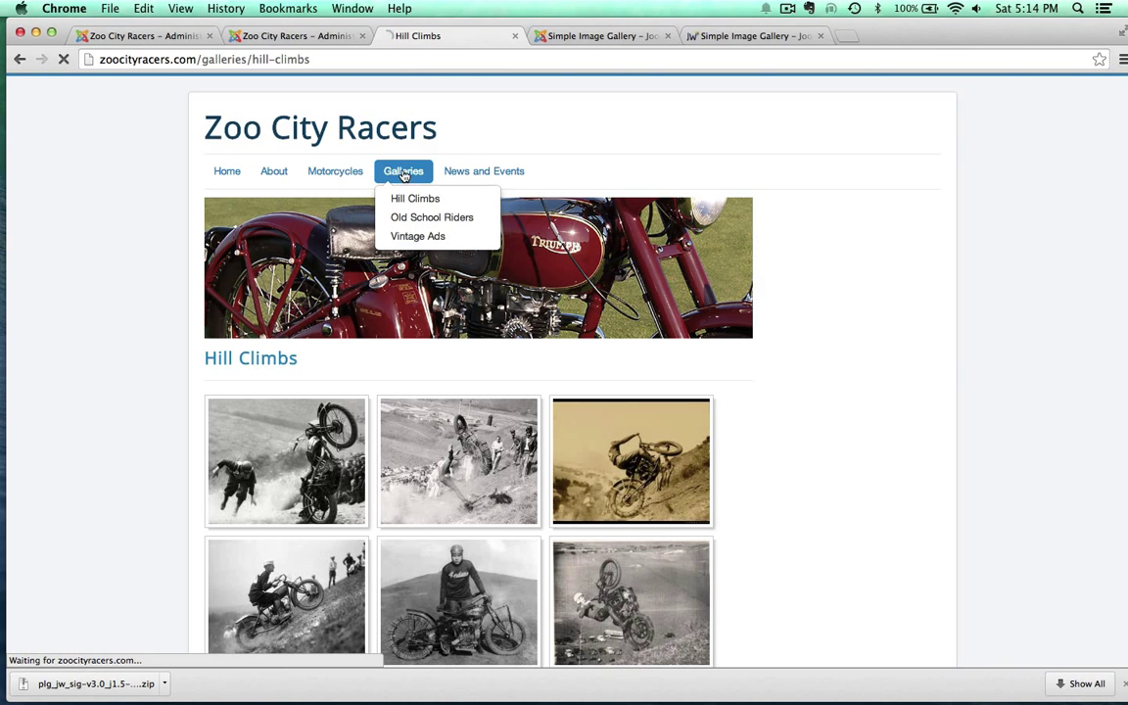
pyautogui.scroll(-1, 175, 332)
pyautogui.scroll(-10, 174, 332)
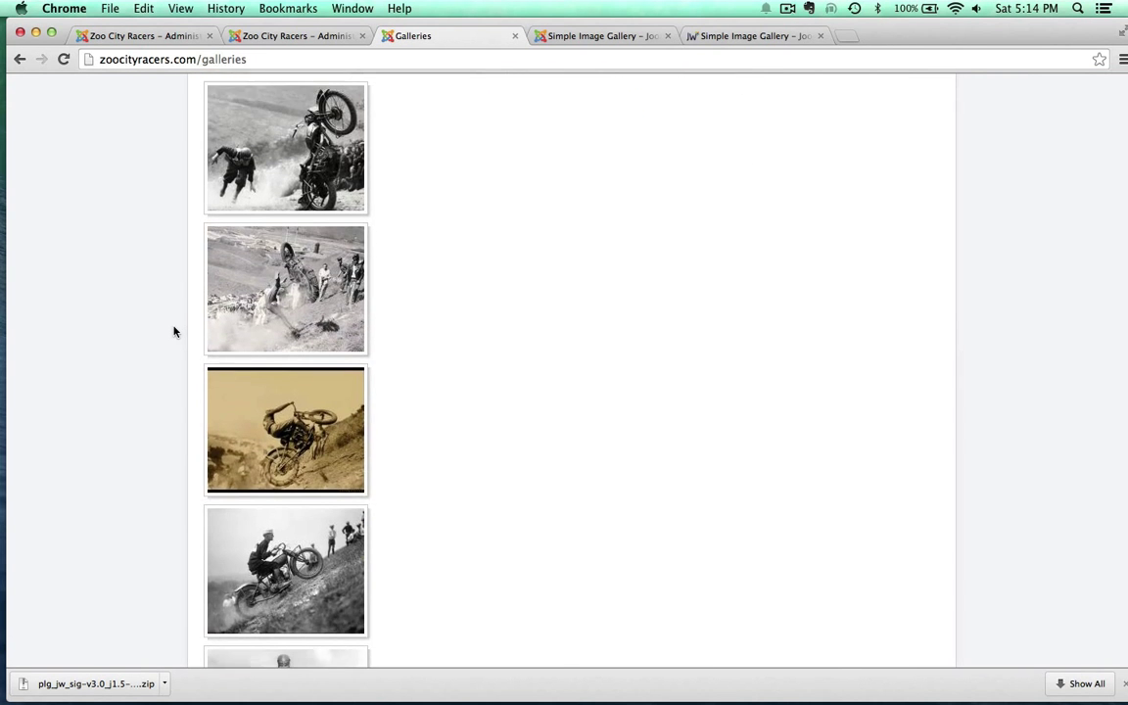
pyautogui.scroll(10, 174, 332)
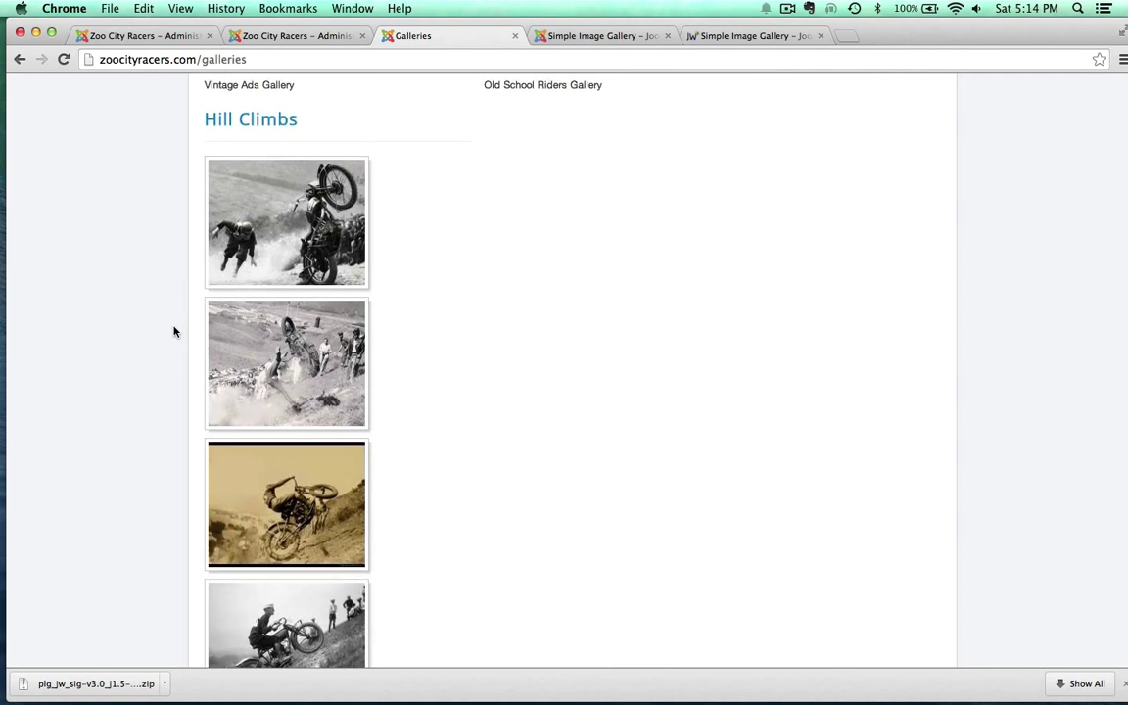
# - Insert a Read More break above the gallery tag in the Hill Climbs article
pyautogui.click(133, 32)
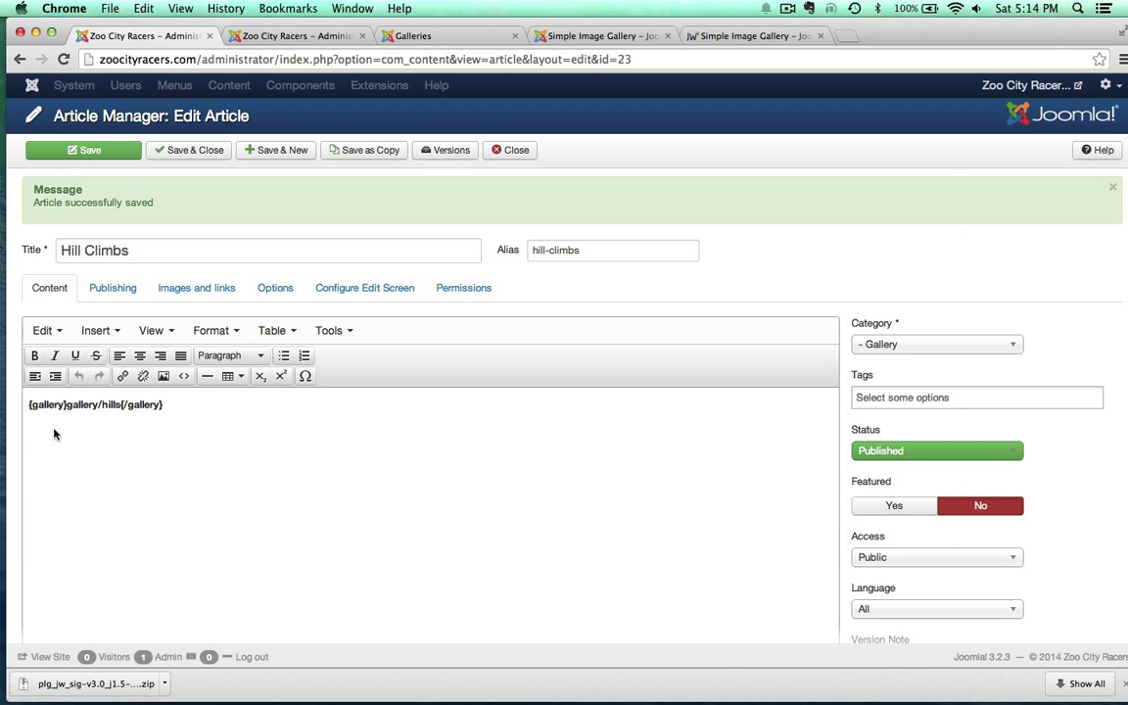
pyautogui.press('Return')
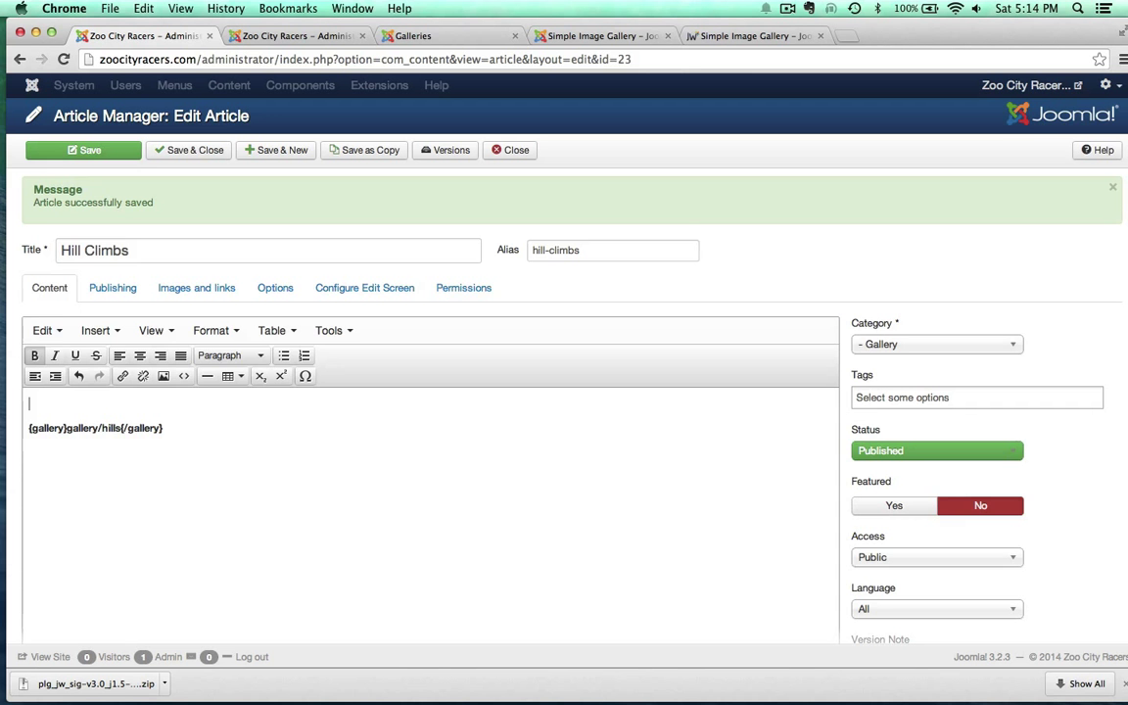
pyautogui.scroll(-5, 166, 626)
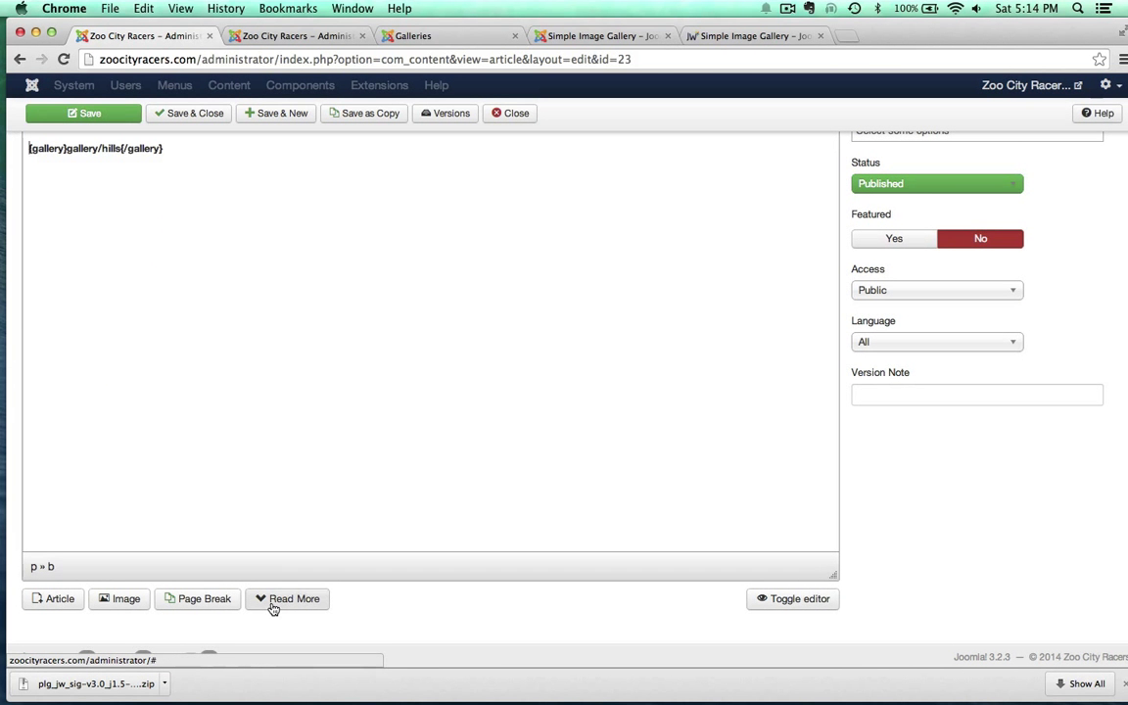
pyautogui.click(273, 604)
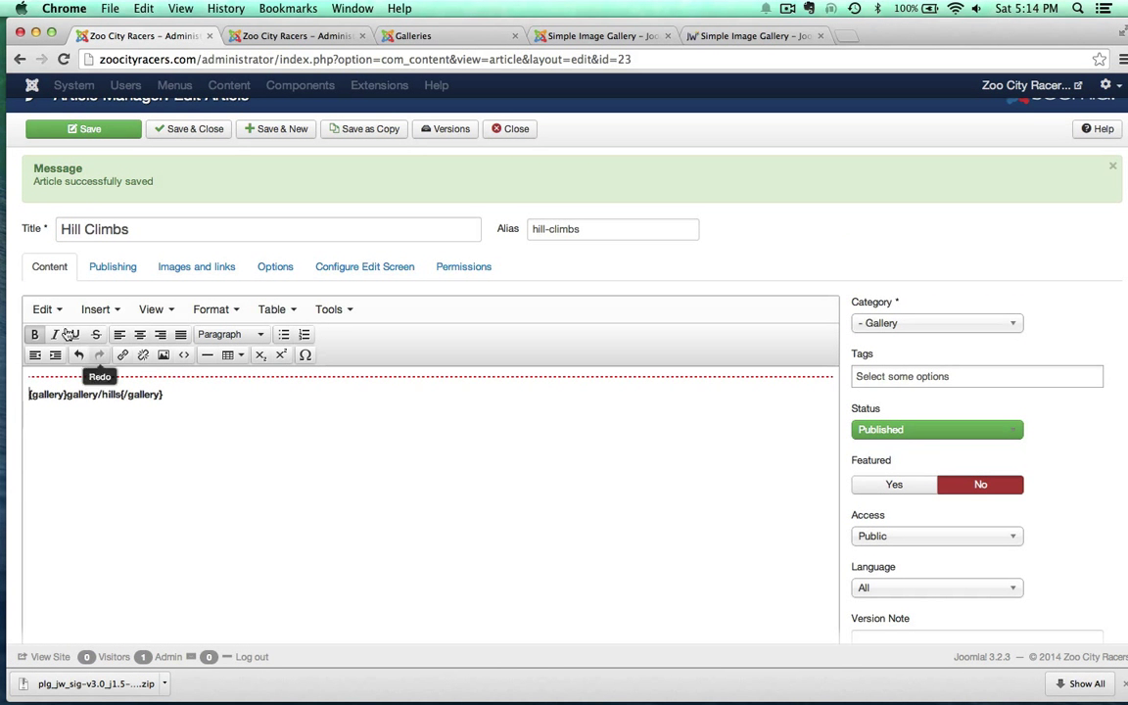
# - Set the Hill Climbs article's intro image to hill_teaser.jpg from the gallery/gallery_teasers folder and save the article
pyautogui.click(191, 267)
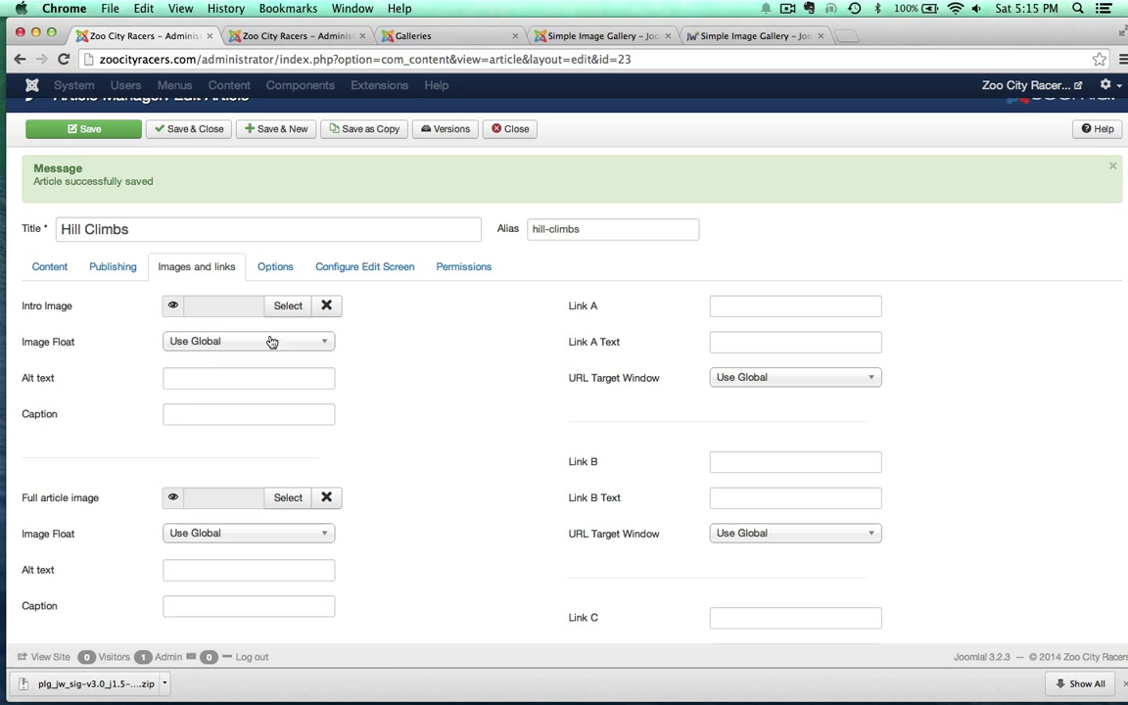
pyautogui.click(288, 306)
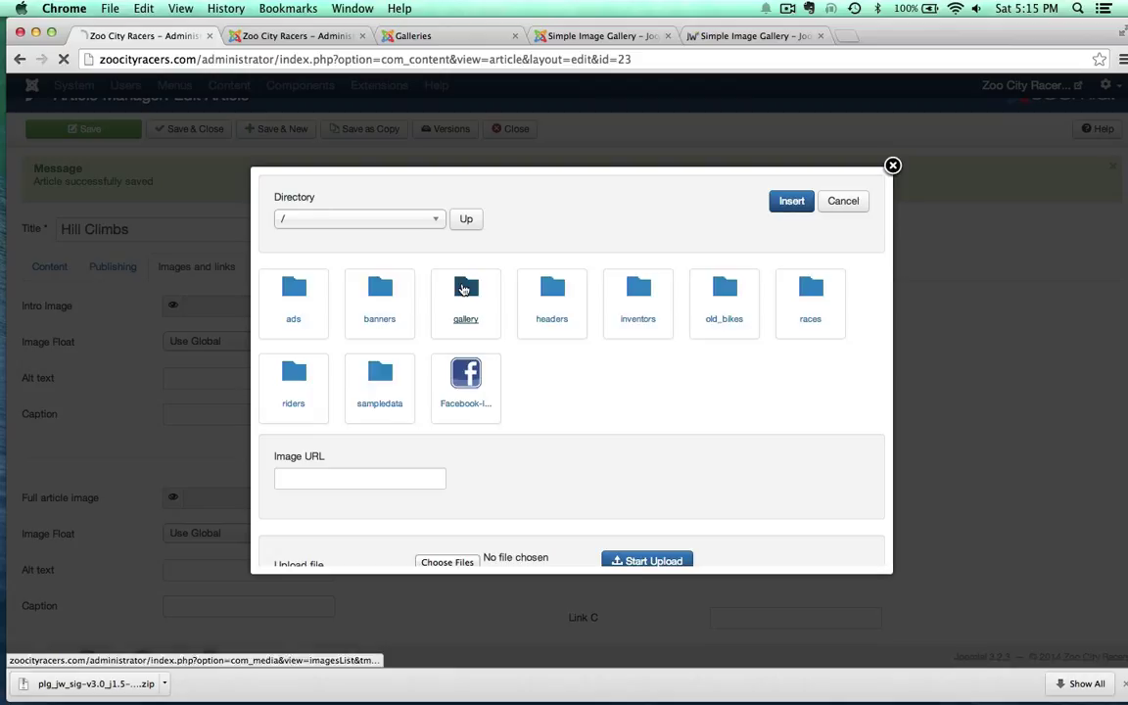
pyautogui.click(462, 292)
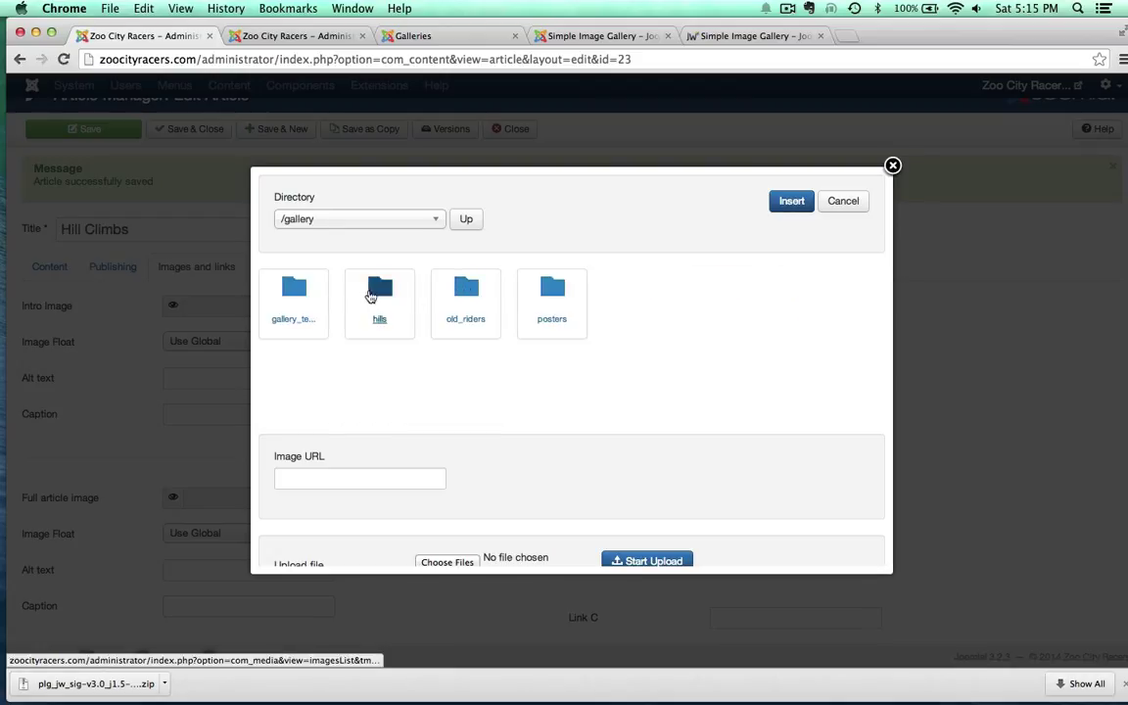
pyautogui.click(307, 307)
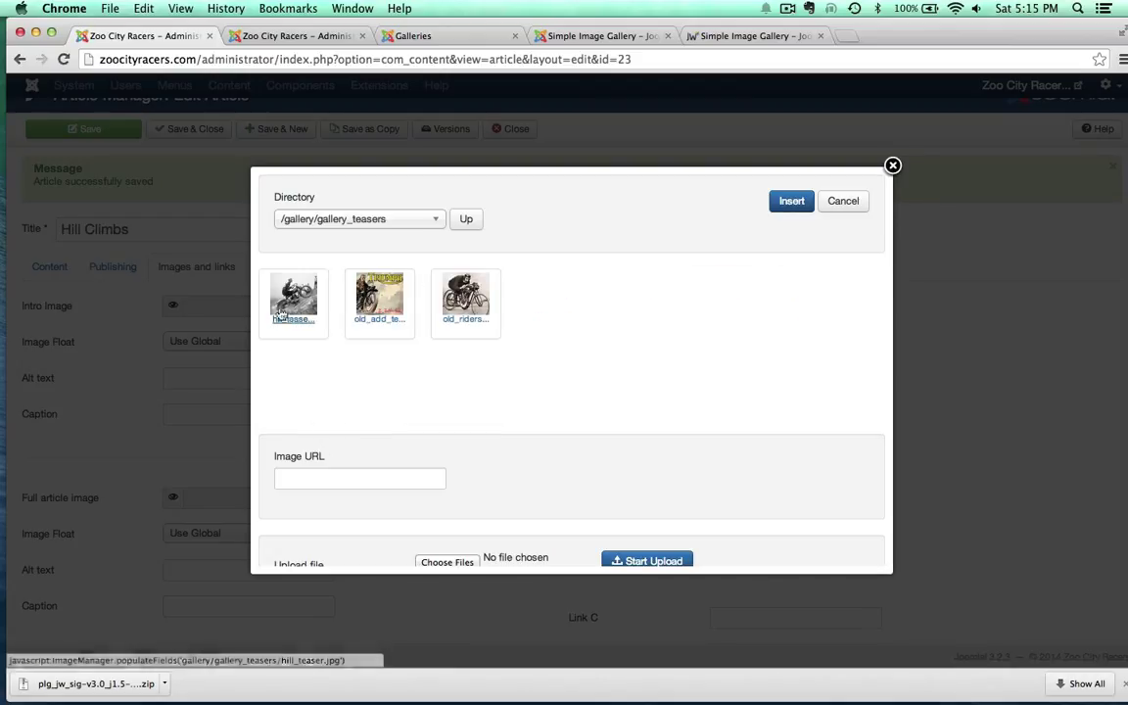
pyautogui.click(292, 297)
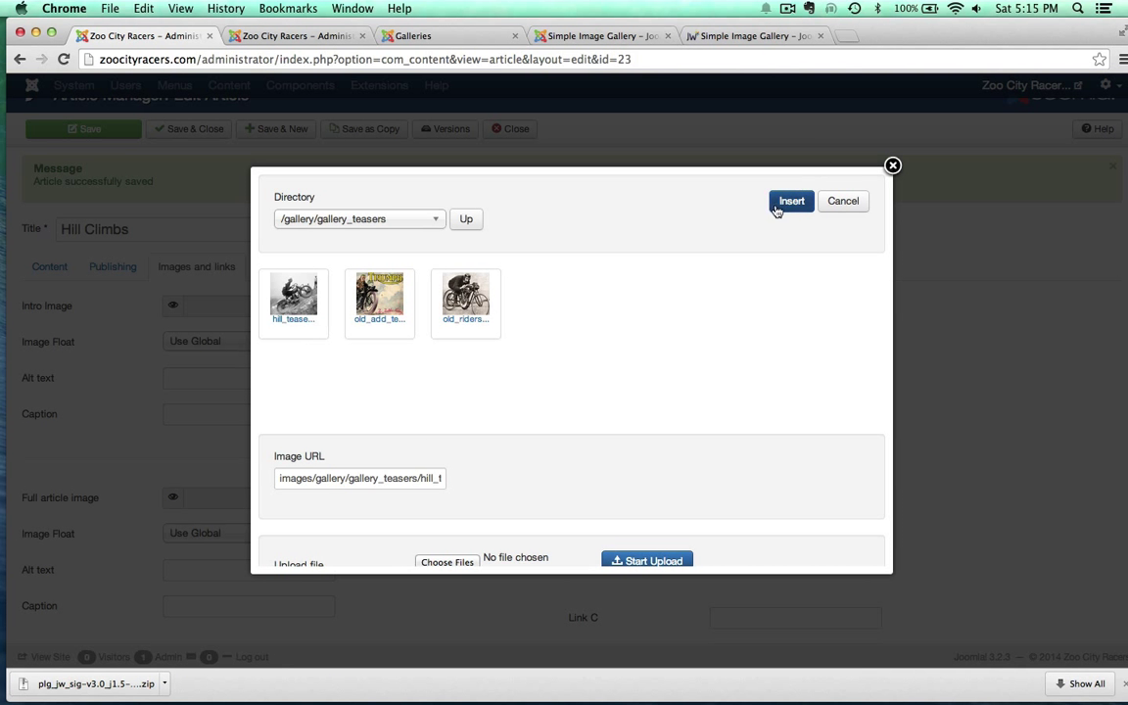
pyautogui.click(789, 203)
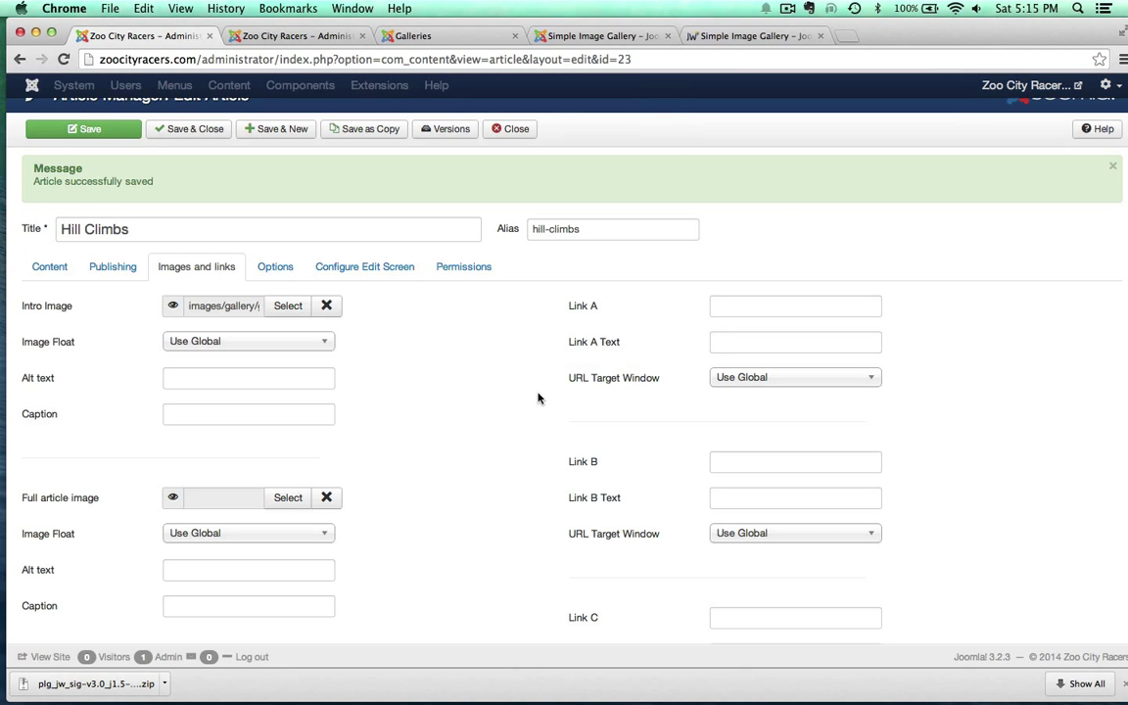
pyautogui.click(86, 128)
pyautogui.scroll(1, 347, 207)
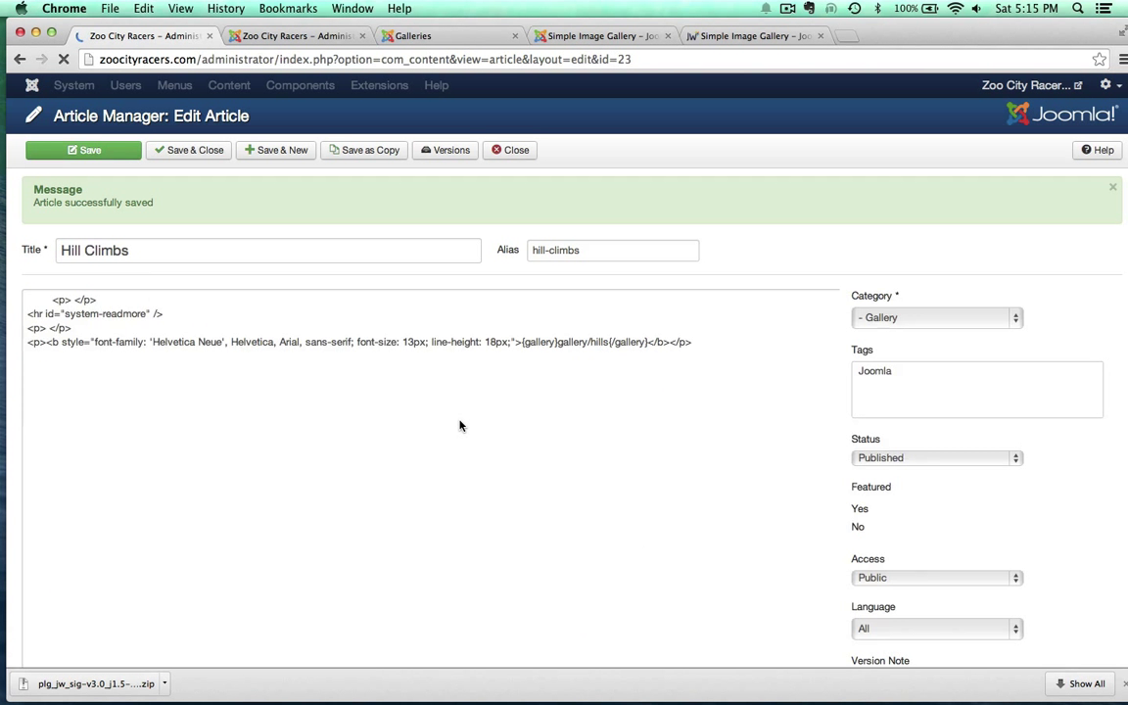
# - Check the Hill Climbs teaser on the public Galleries page, open its article and look over the thumbnail grid
pyautogui.click(434, 36)
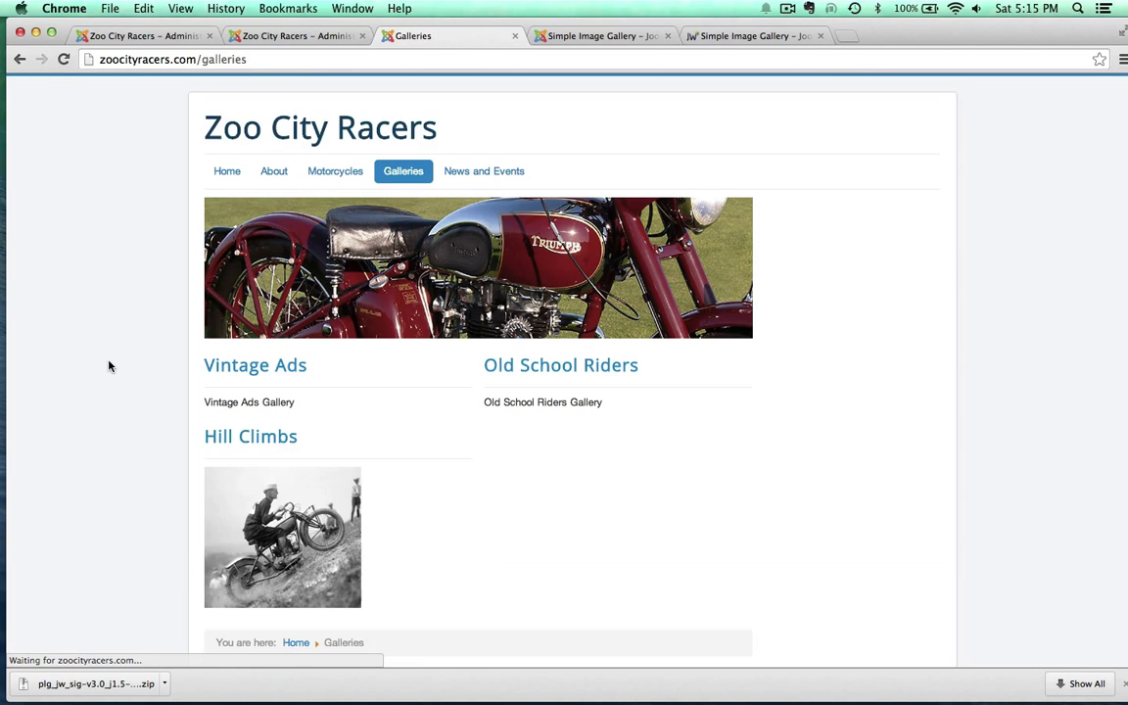
pyautogui.scroll(-2, 109, 365)
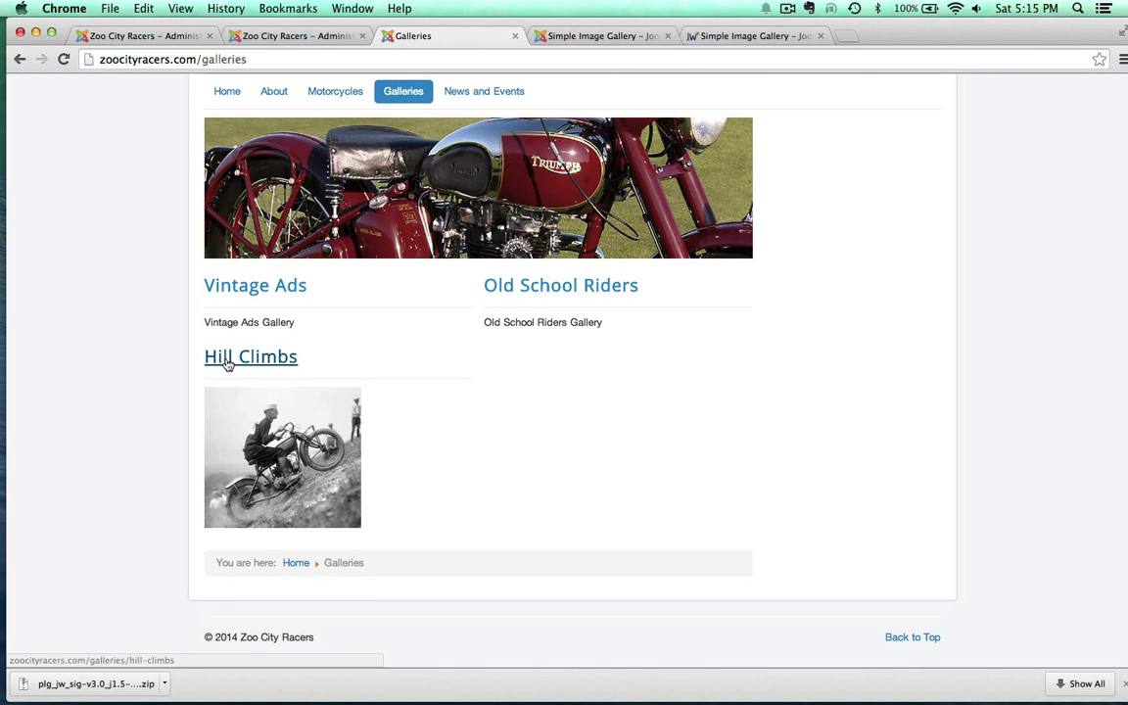
pyautogui.click(245, 356)
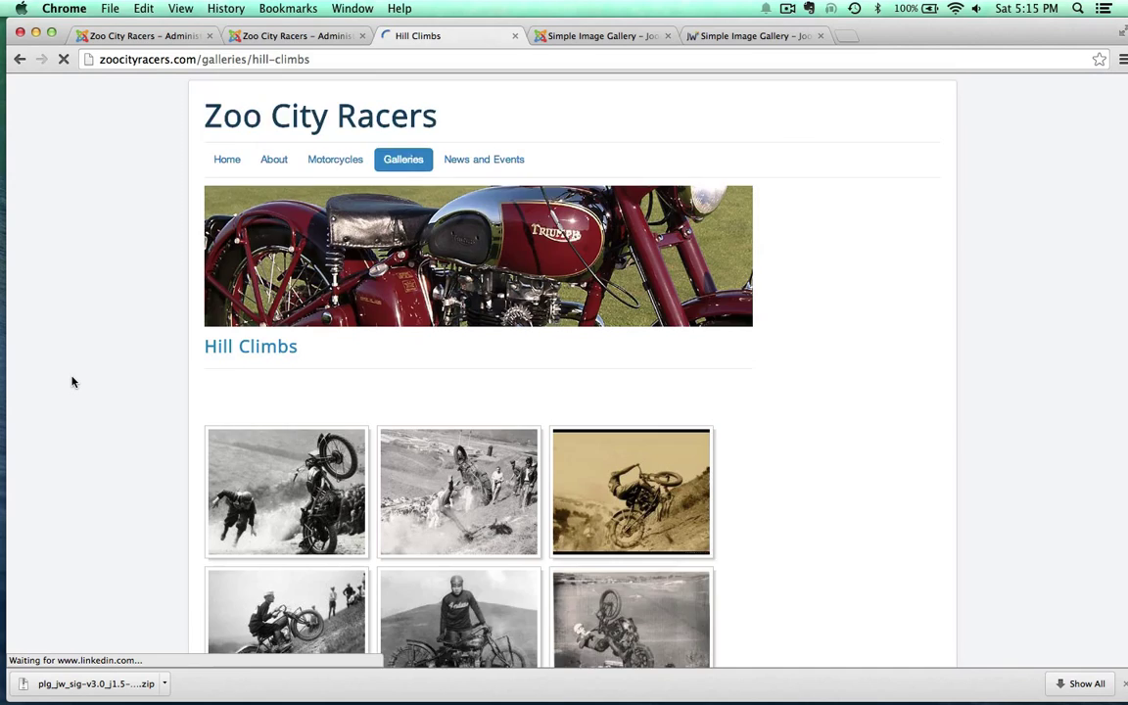
pyautogui.scroll(-5, 72, 381)
pyautogui.scroll(2, 72, 382)
pyautogui.scroll(-2, 71, 382)
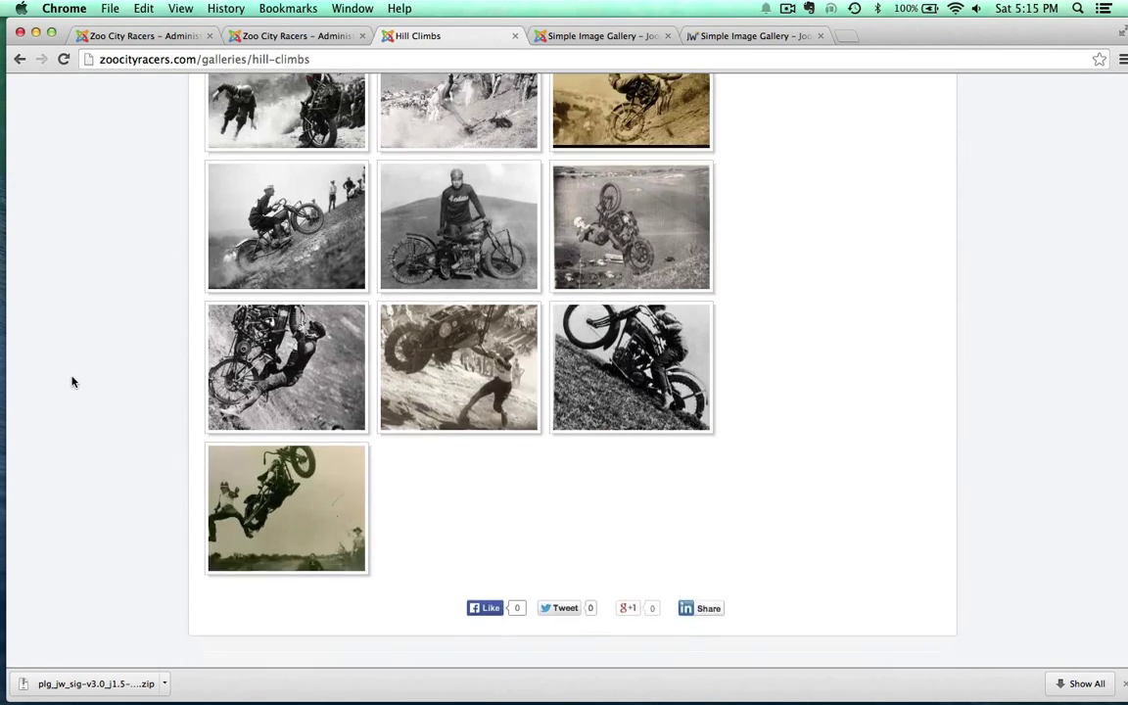
pyautogui.scroll(3, 71, 382)
pyautogui.scroll(1, 72, 381)
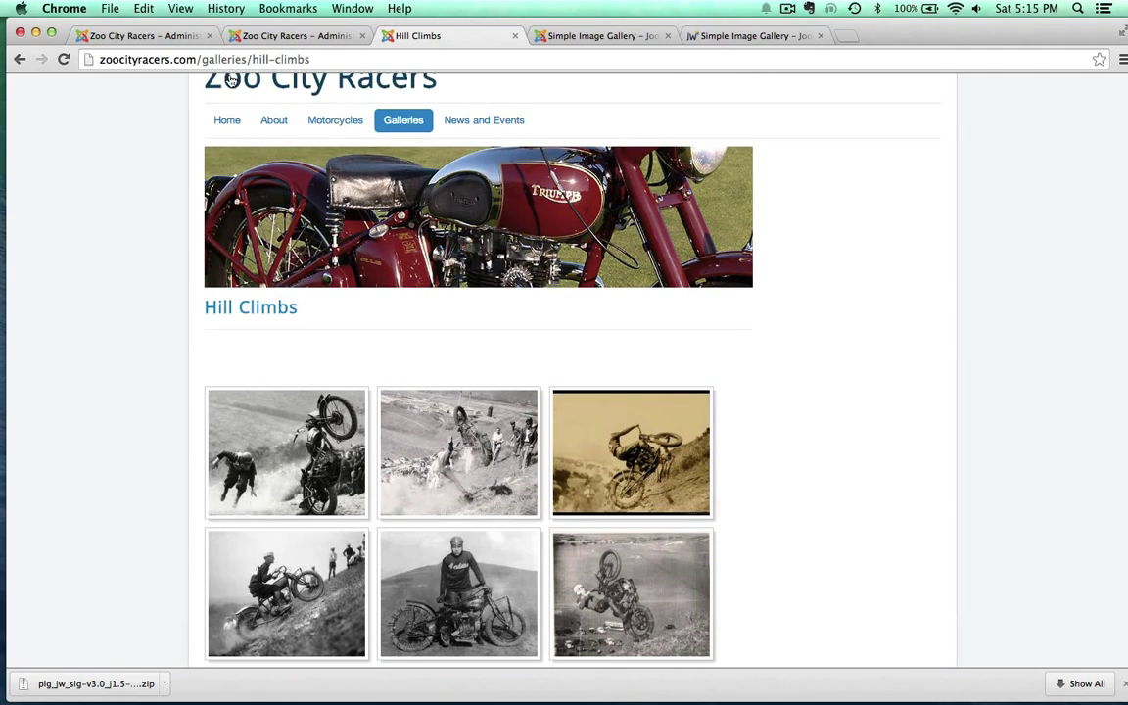
# - Close the Hill Climbs article in the administrator and open the Extension Manager
pyautogui.click(156, 38)
pyautogui.click(511, 149)
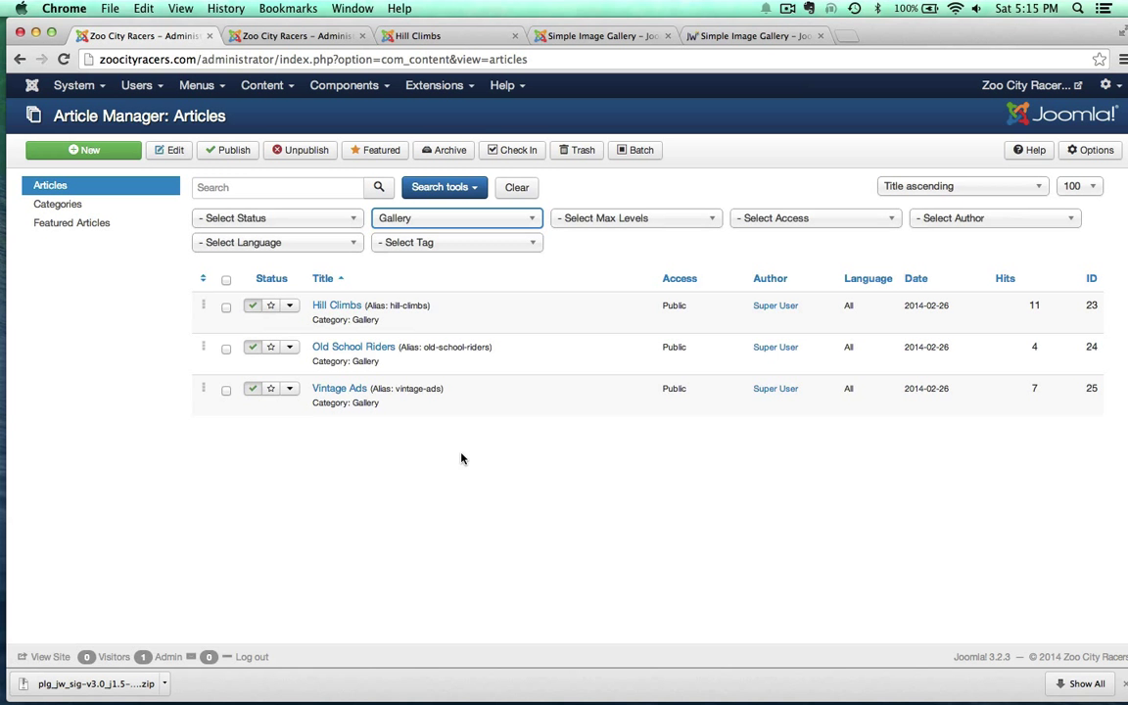
pyautogui.moveTo(436, 85)
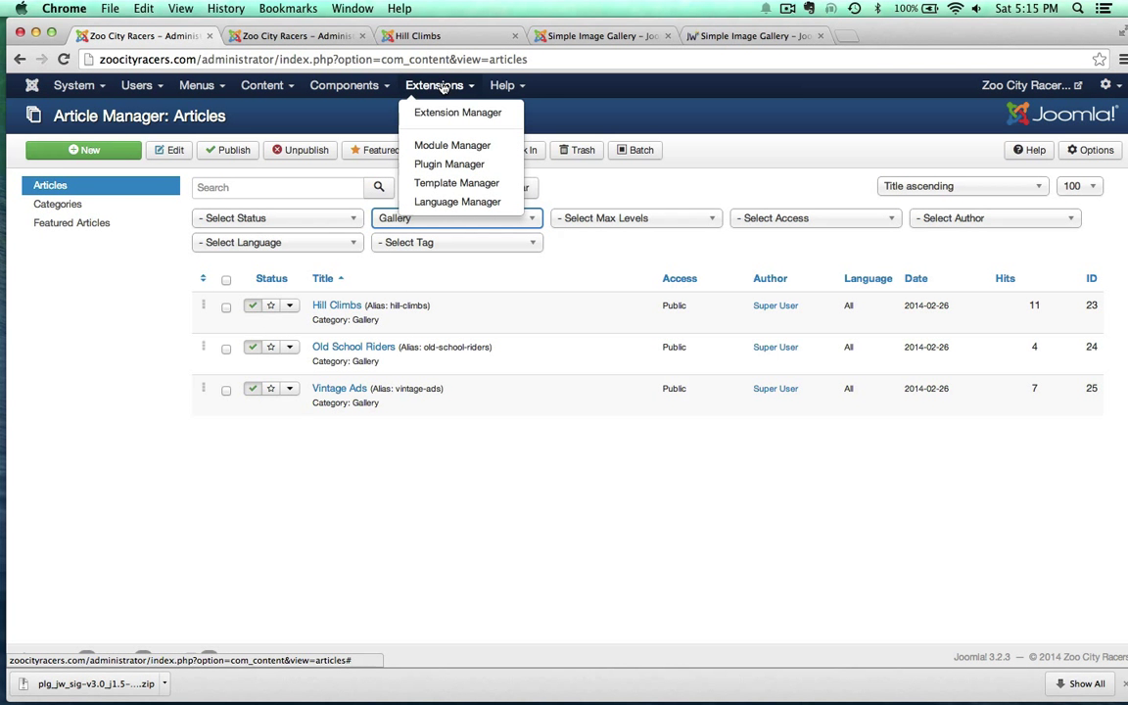
pyautogui.click(458, 111)
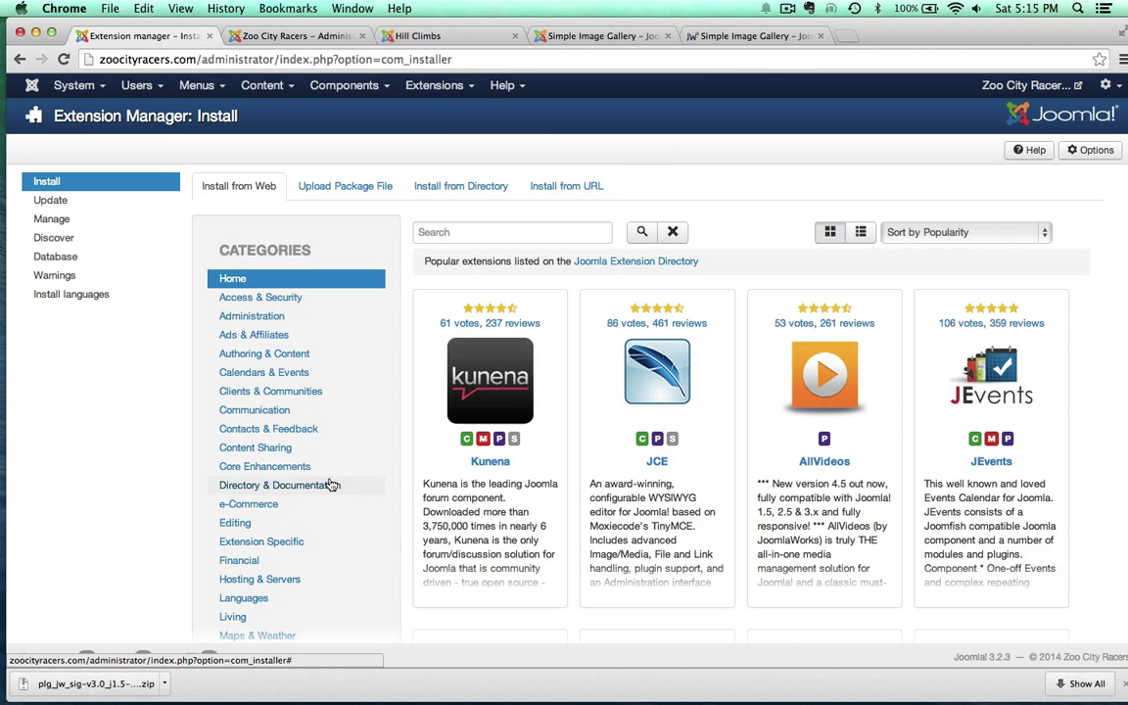
pyautogui.click(440, 232)
pyautogui.write('g')
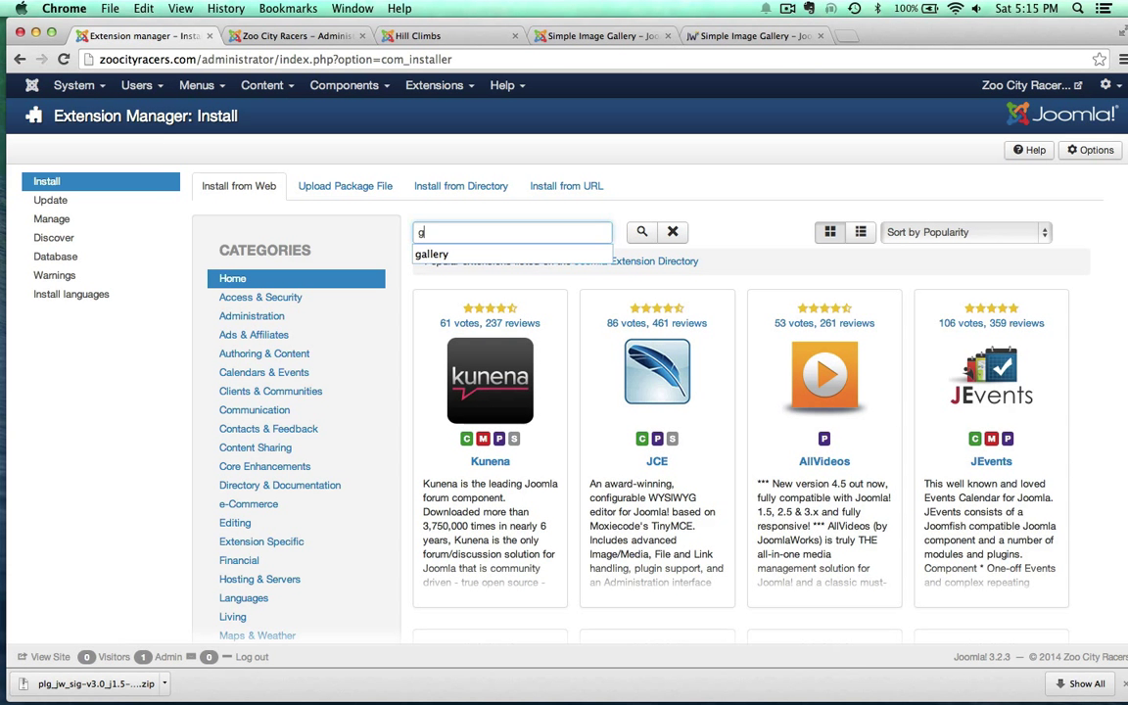
pyautogui.press('BackSpace')
pyautogui.press('BackSpace')
# - Search the Joomla Extensions Directory for sigplus and review the matching entry's description and license type
pyautogui.click(603, 37)
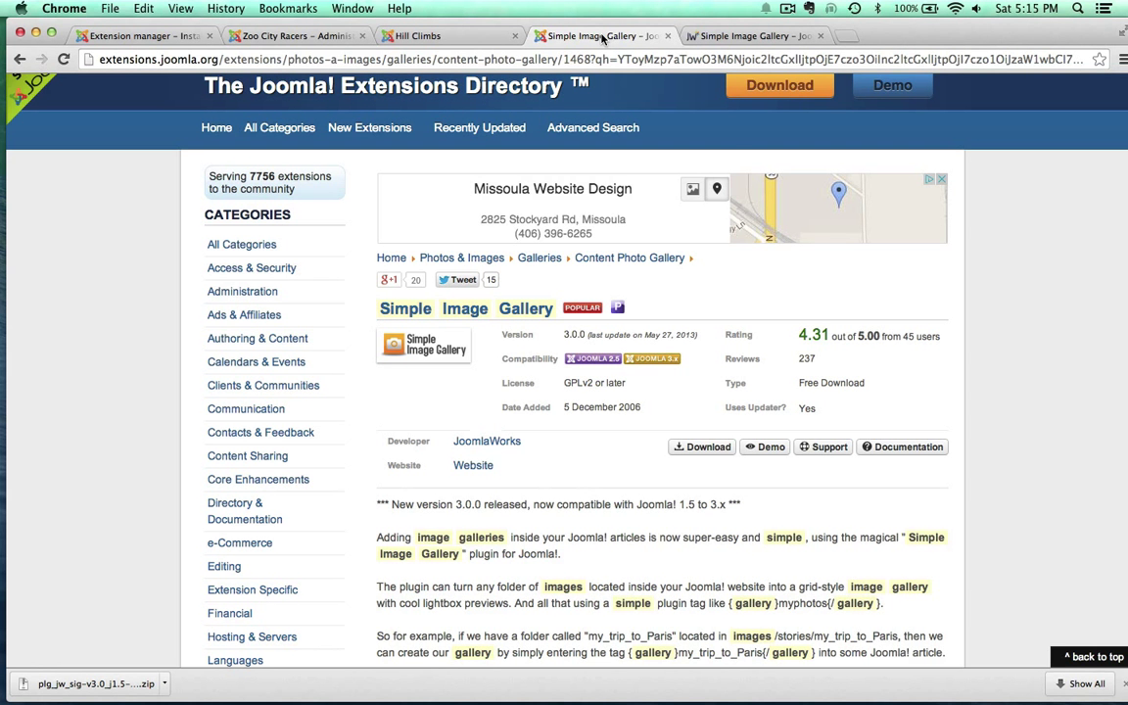
pyautogui.scroll(3, 741, 134)
pyautogui.click(786, 90)
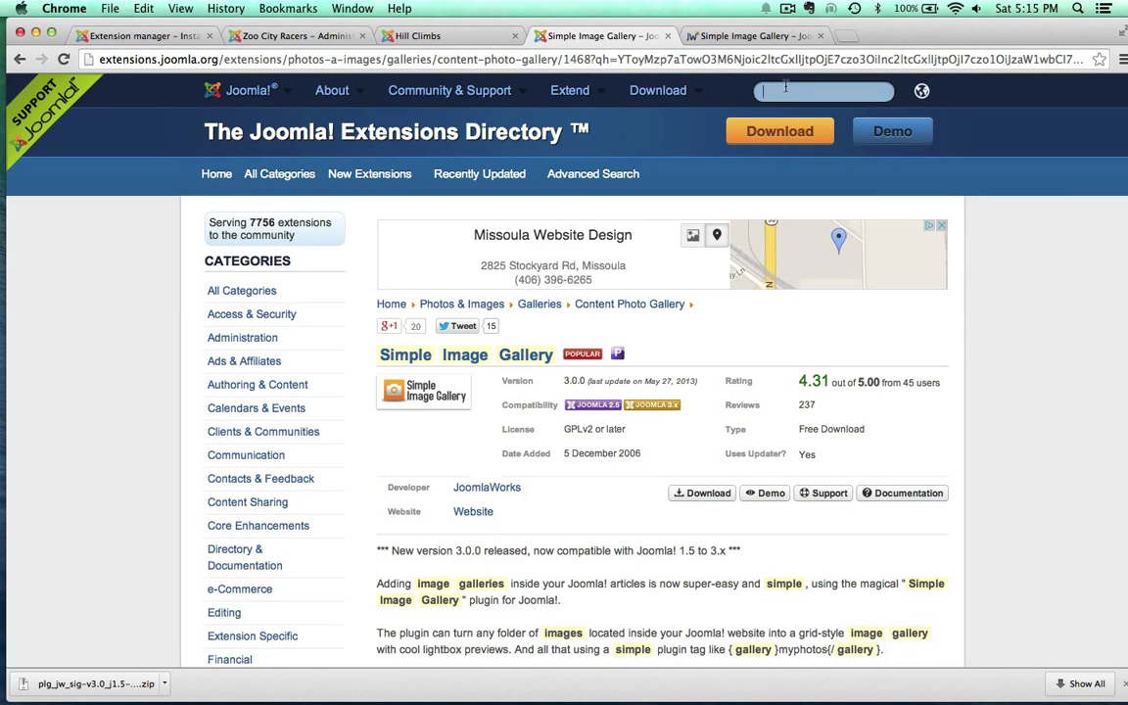
pyautogui.write('sigplus')
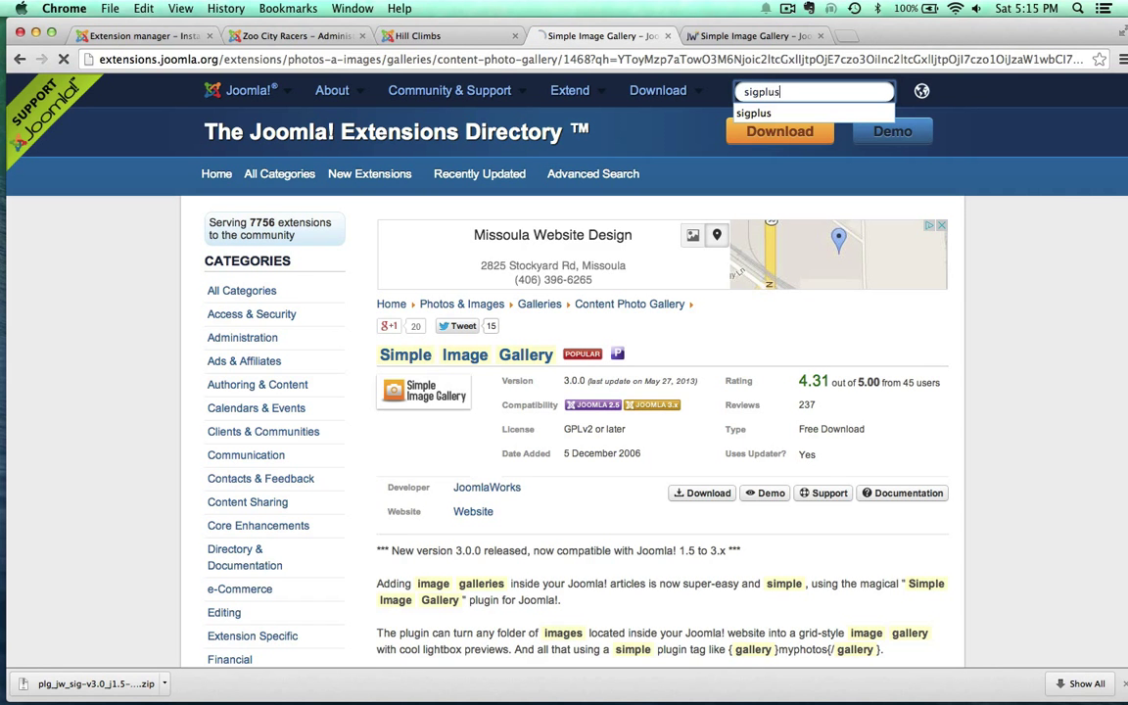
pyautogui.press('Return')
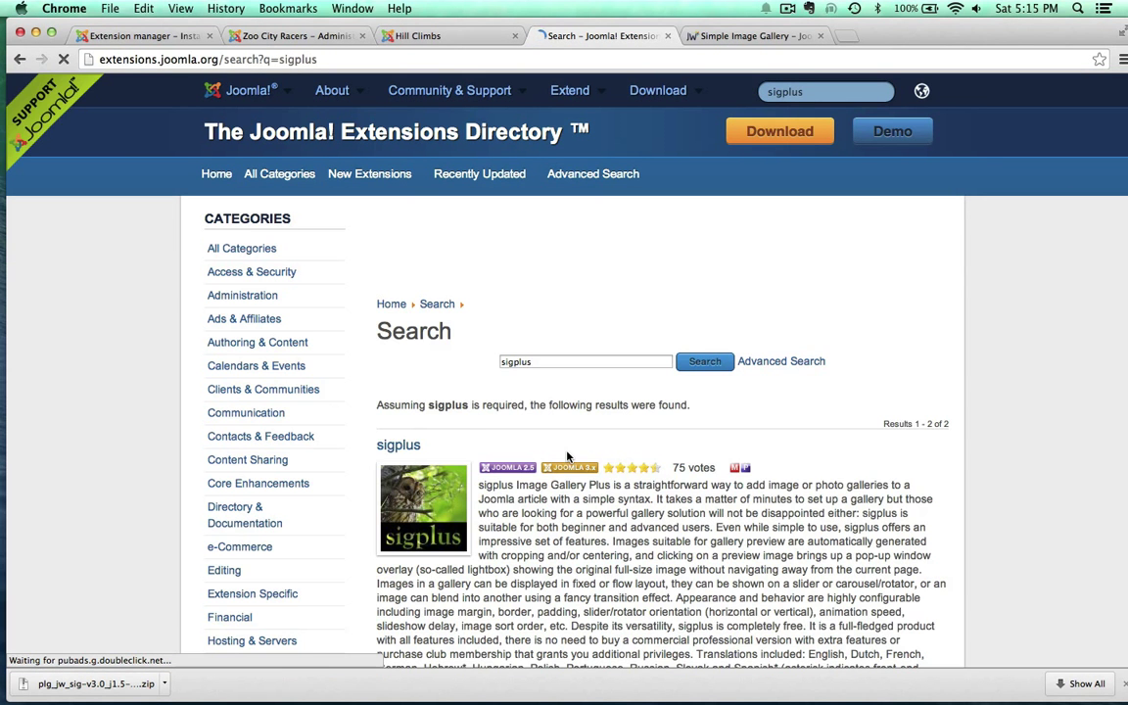
pyautogui.scroll(-5, 382, 485)
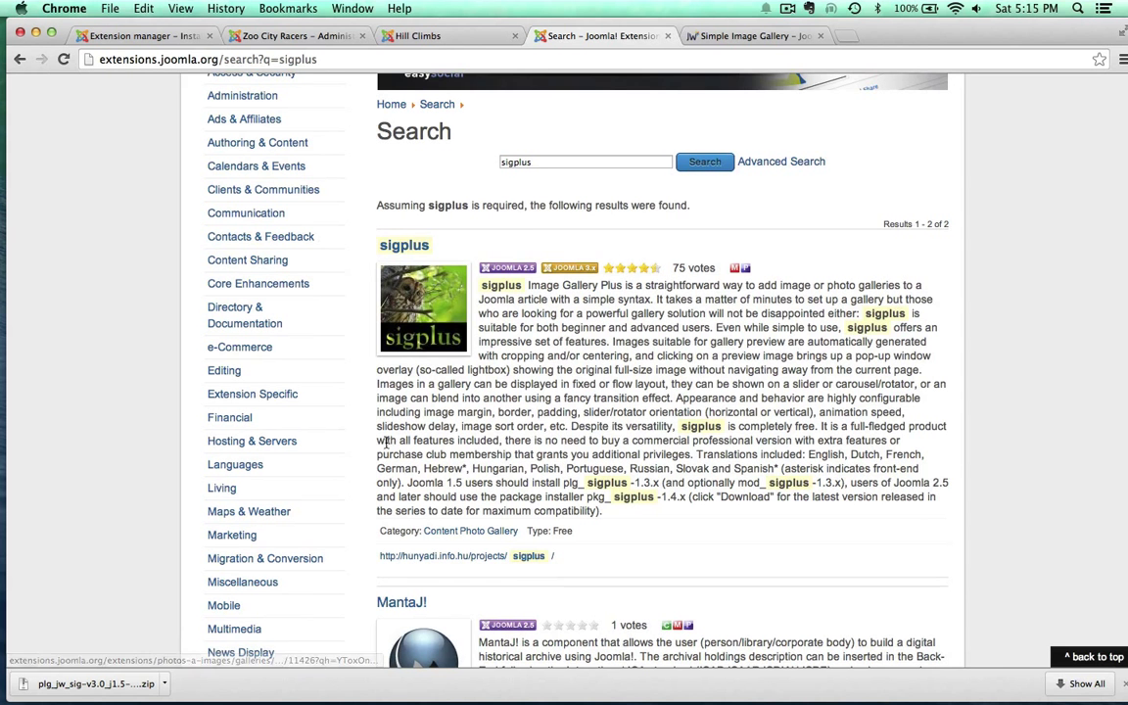
pyautogui.doubleClick(563, 529)
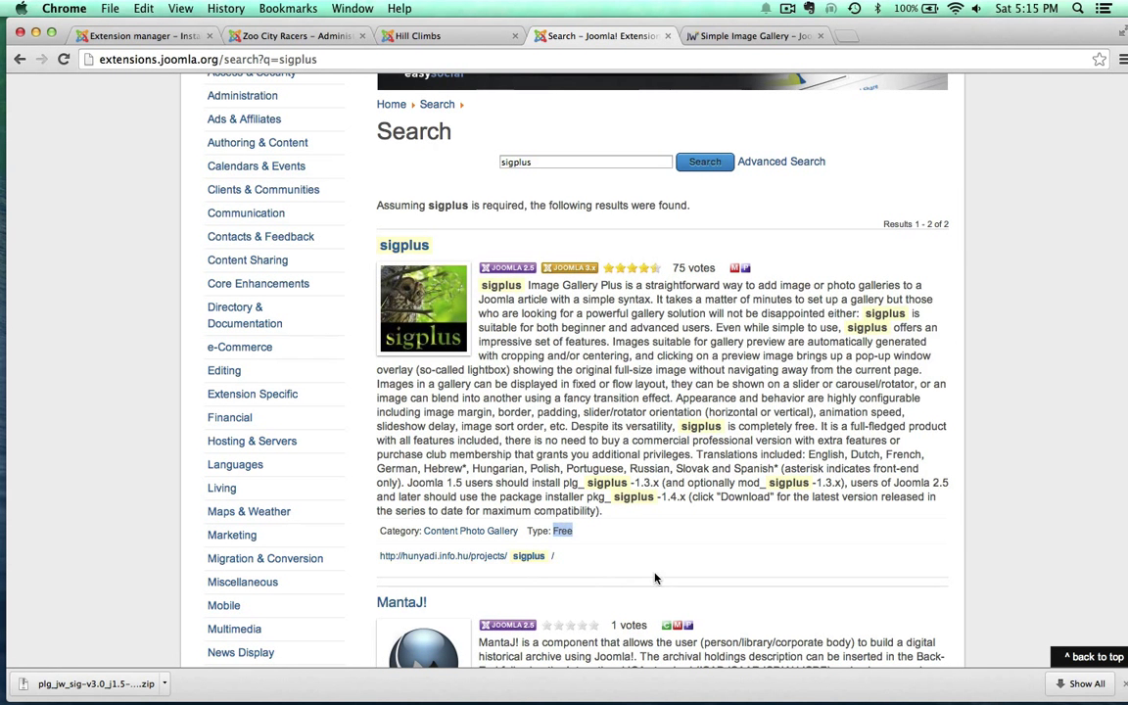
# - Open the sigplus extension page and download pkg_sigplus-1.4.2.17.zip from the project's Joomla25+ releases
pyautogui.click(399, 247)
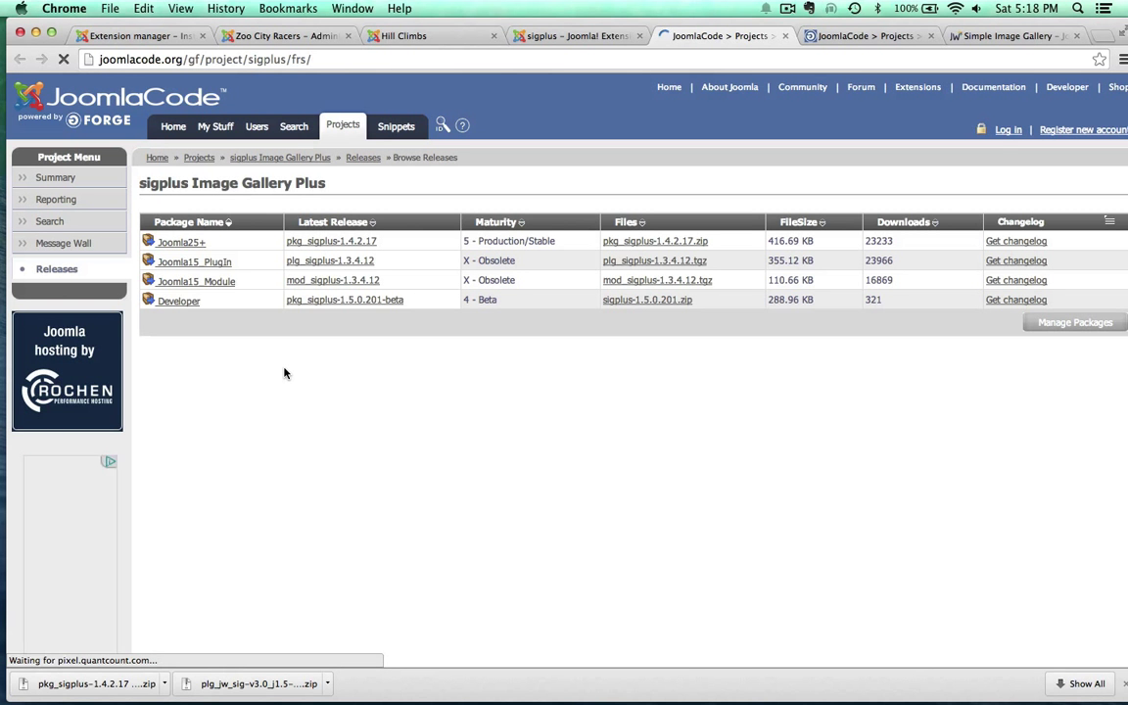
pyautogui.click(181, 242)
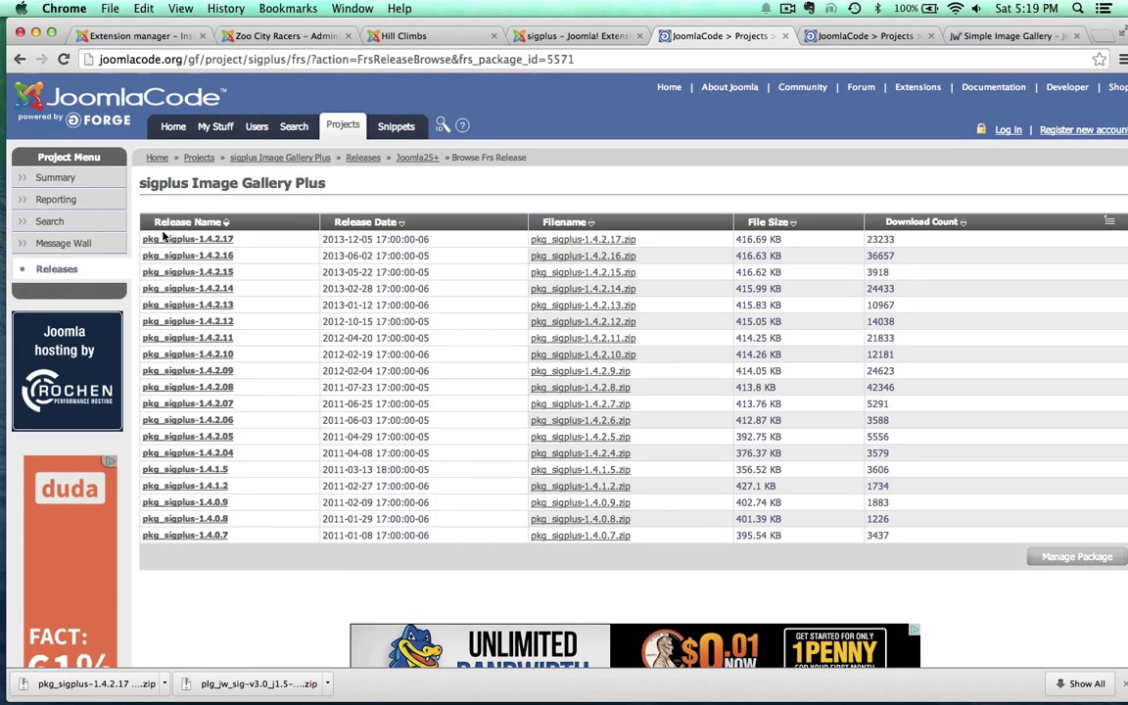
pyautogui.click(585, 240)
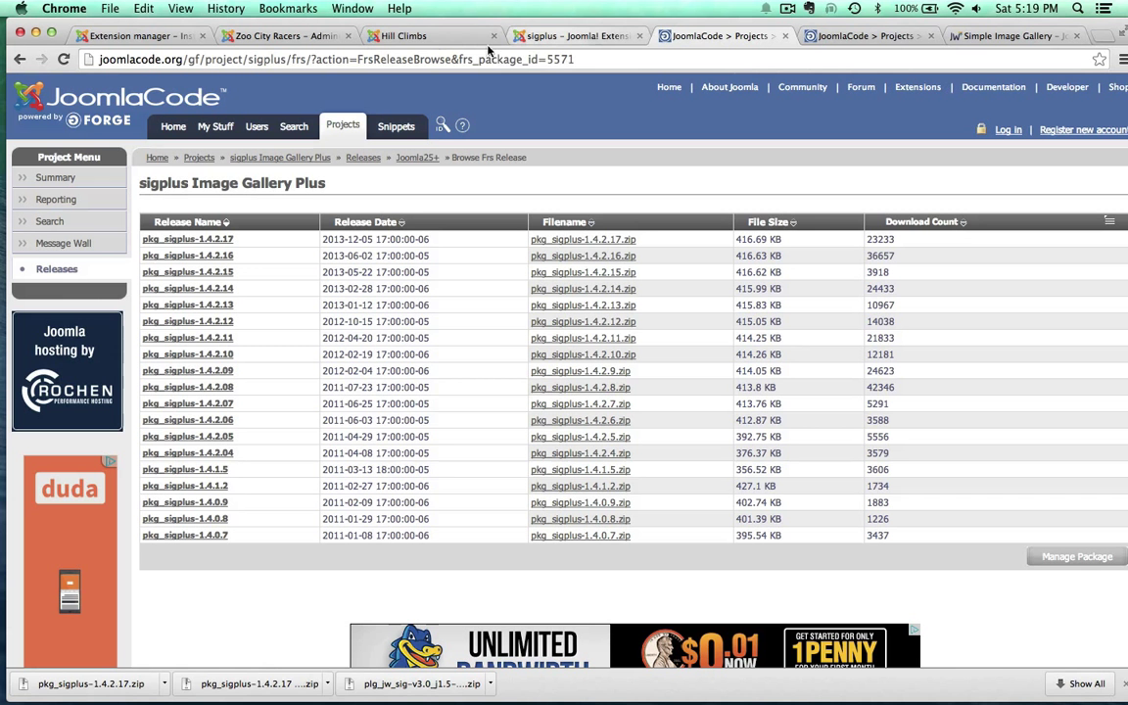
# - Upload and install the newly downloaded sigplus 1.4.2.17 package from the Downloads folder in the Extension Manager
pyautogui.click(135, 36)
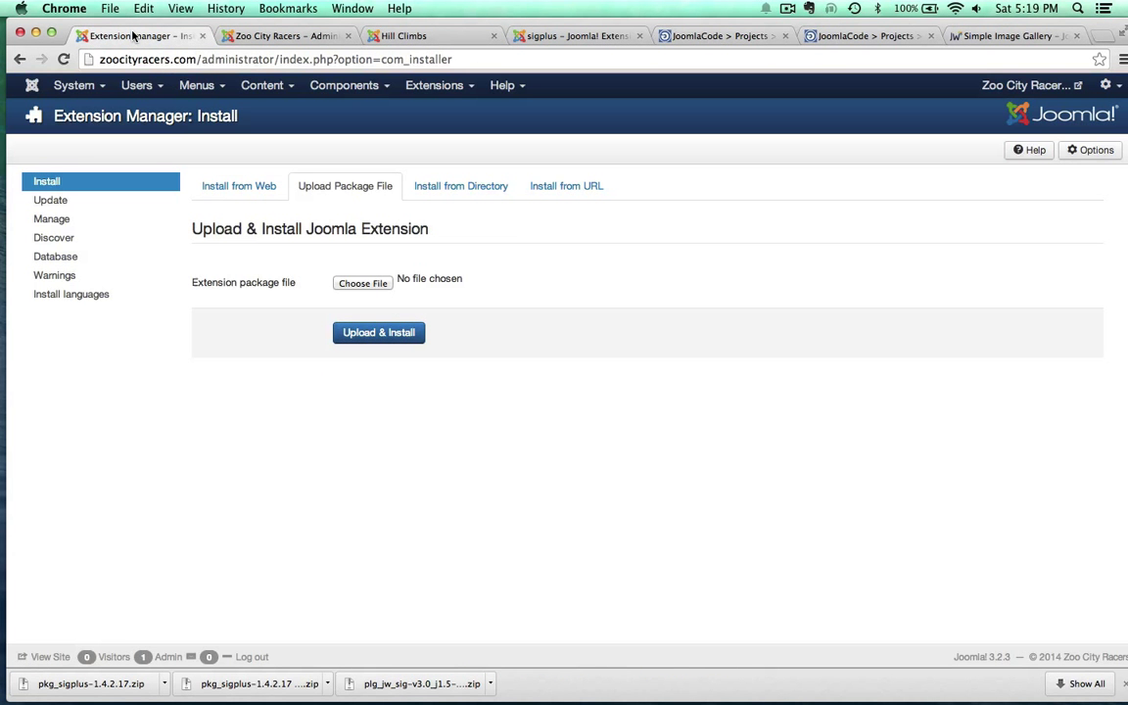
pyautogui.click(350, 283)
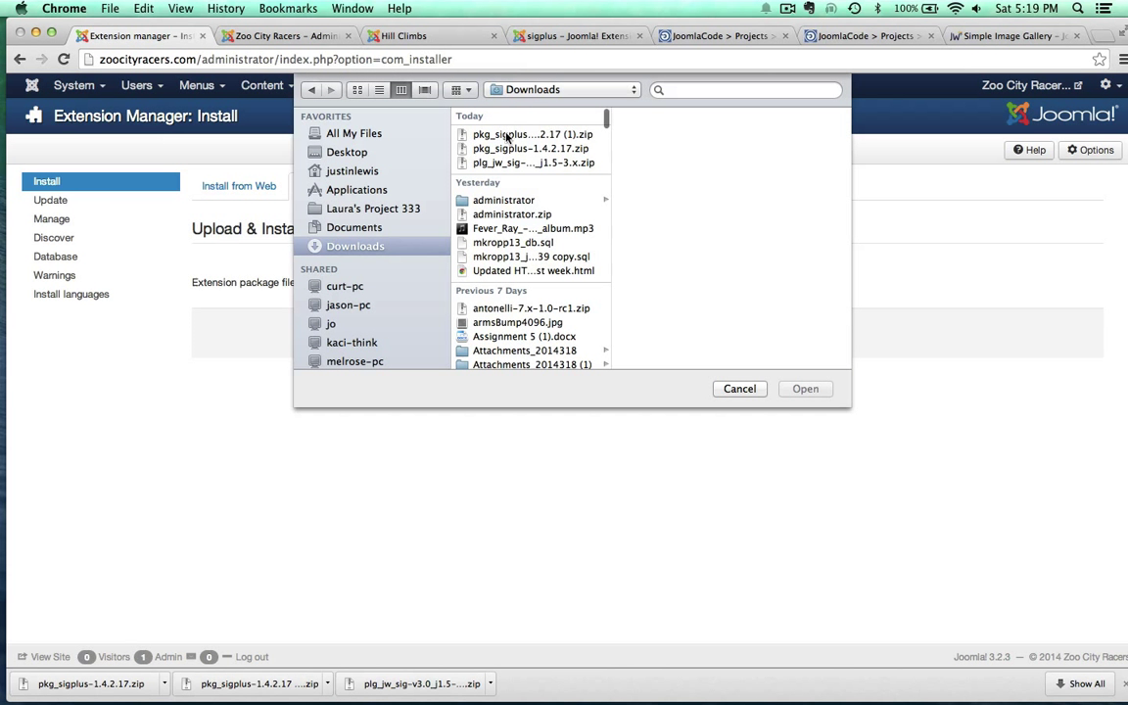
pyautogui.click(507, 137)
pyautogui.click(803, 389)
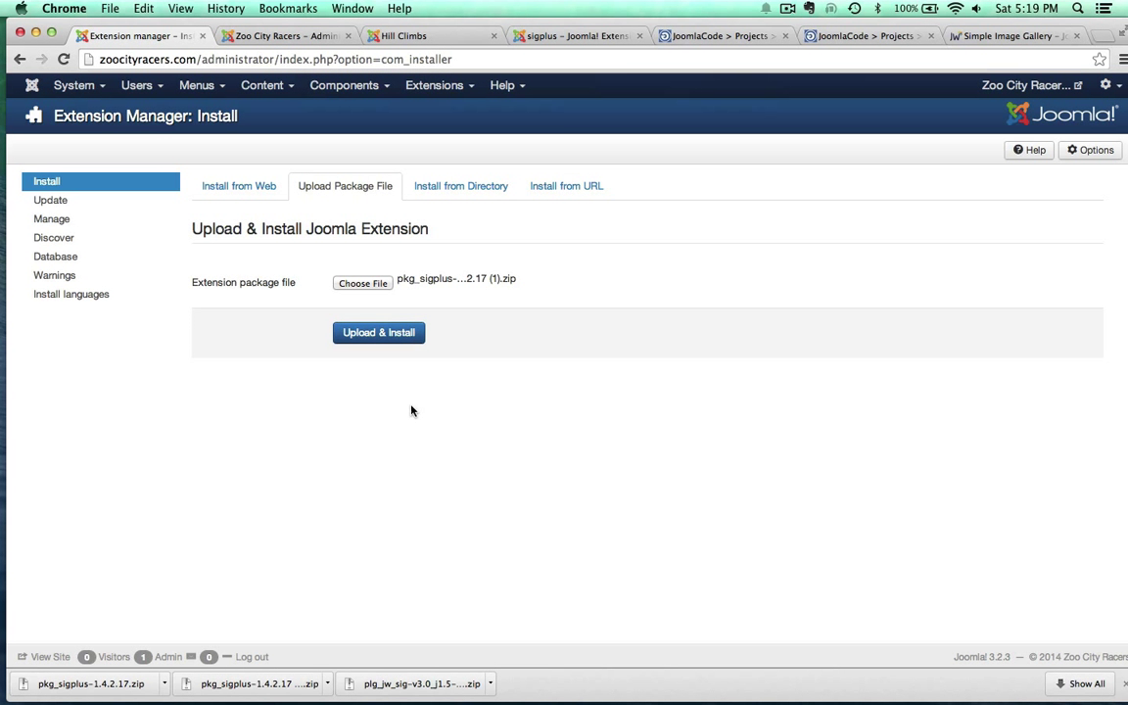
pyautogui.click(379, 333)
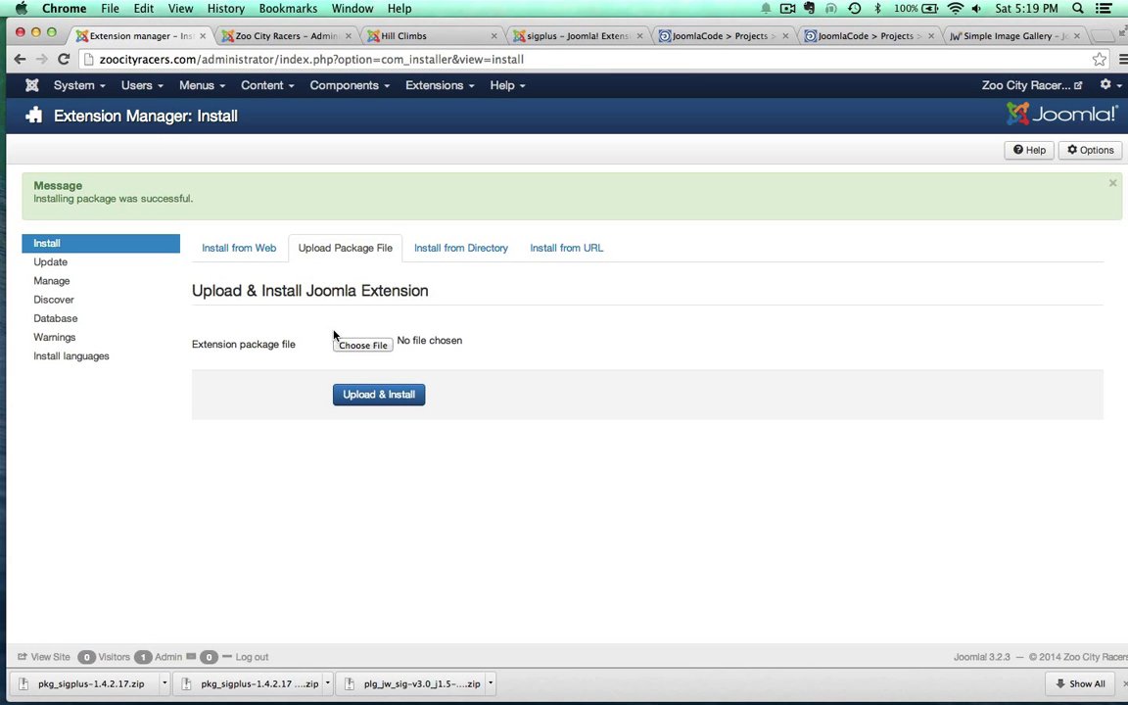
# - Check on the sigplus directory page which extension types it includes, and return to the Extension Manager
pyautogui.click(509, 37)
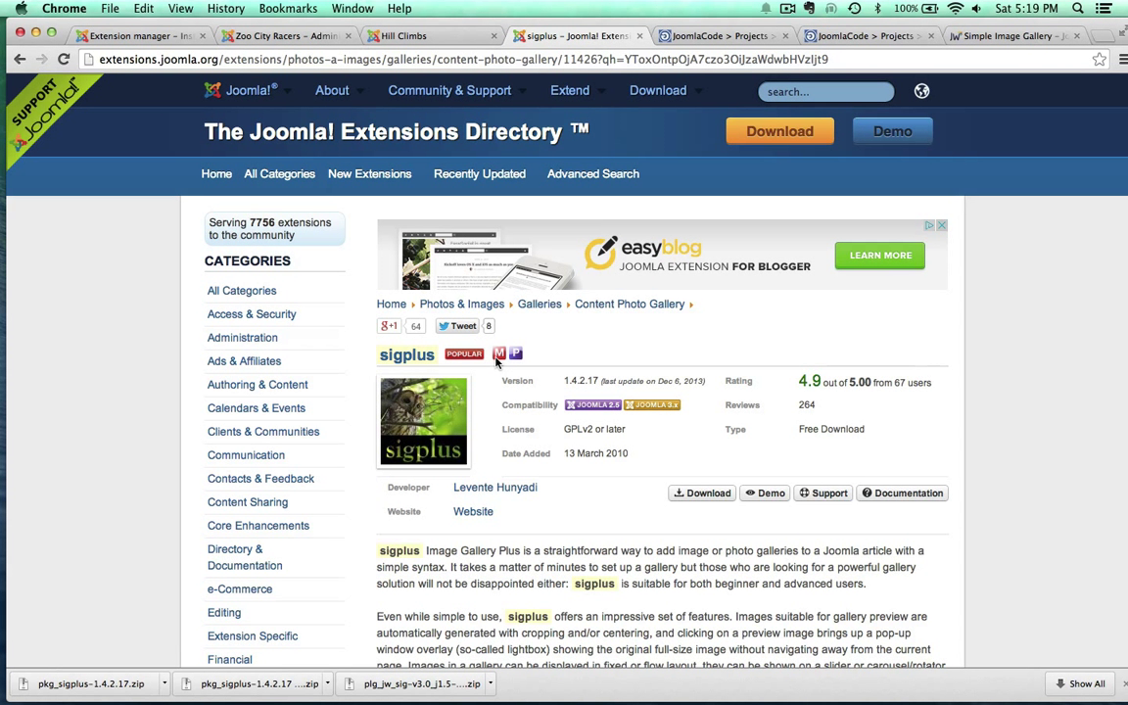
pyautogui.moveTo(499, 360)
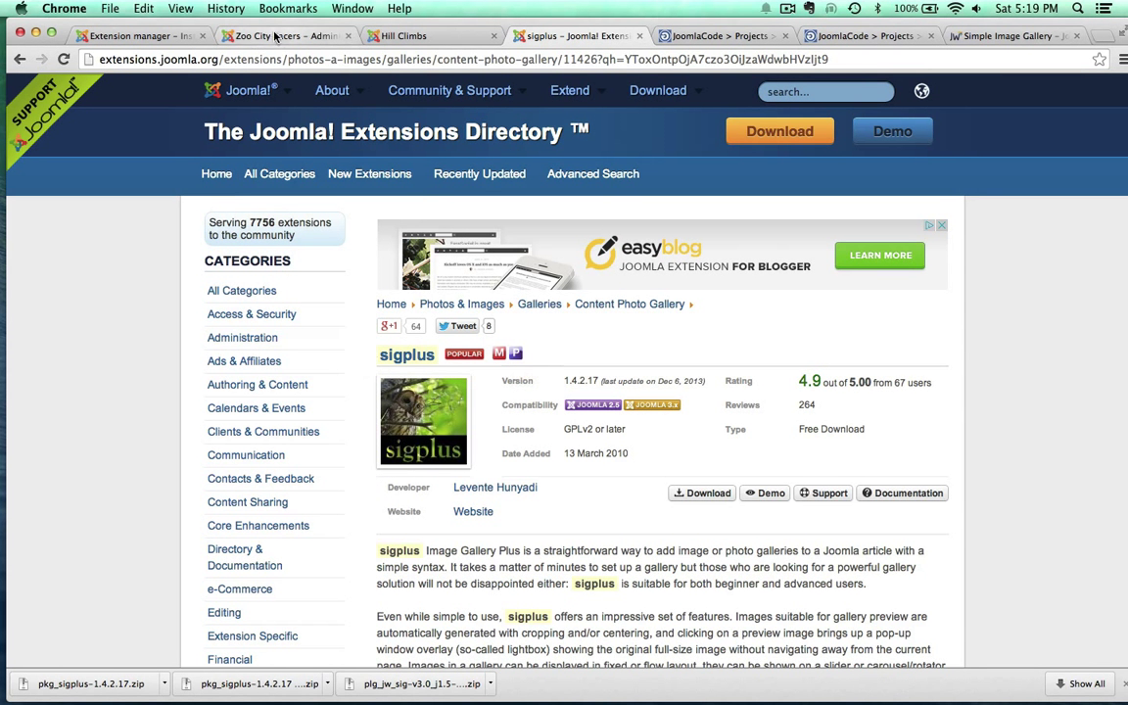
pyautogui.click(121, 36)
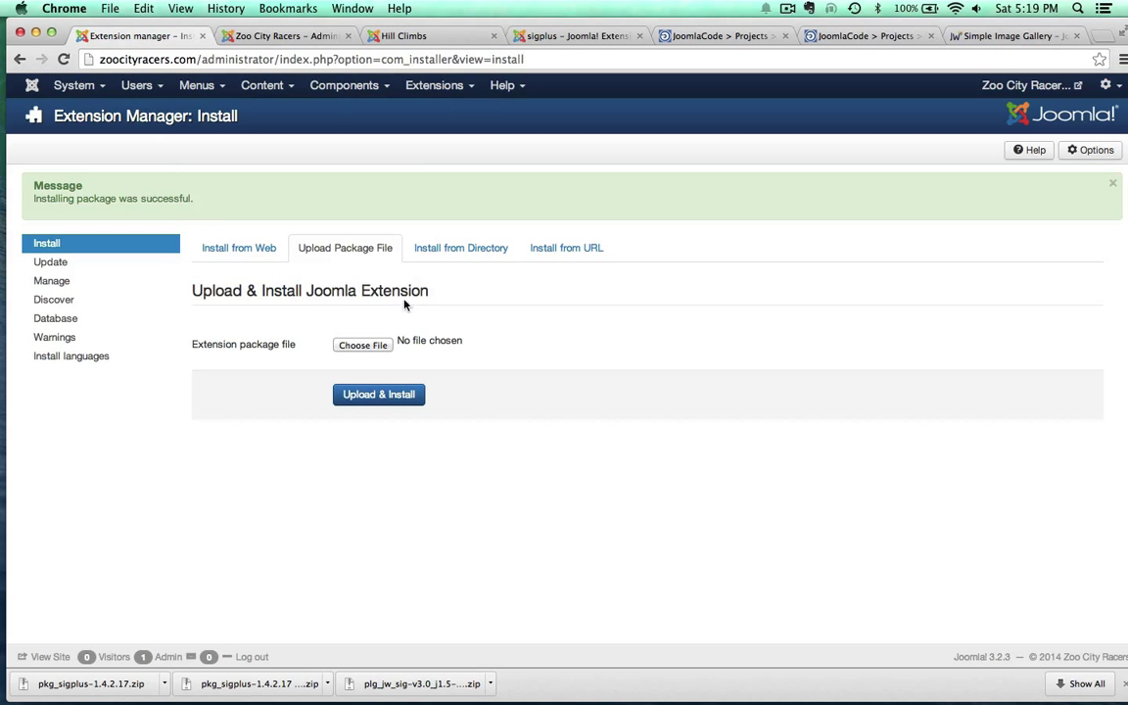
# - Open the sigplus module in the Module Manager, set its status to Published and hide its title
pyautogui.click(434, 86)
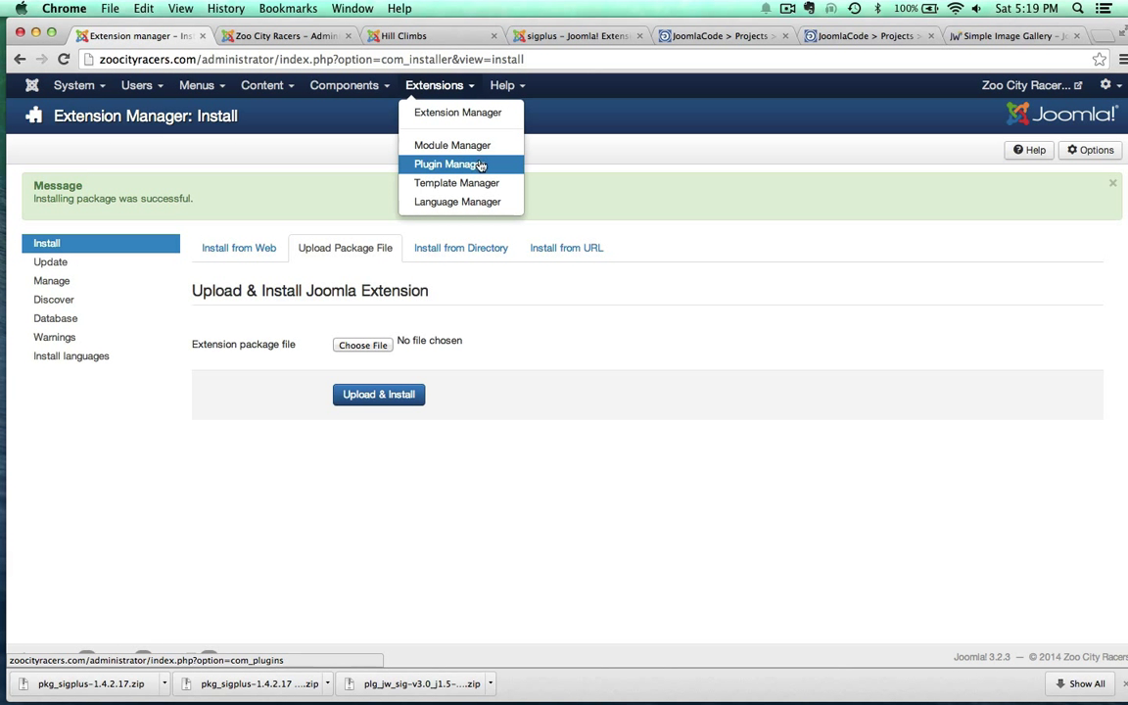
pyautogui.click(446, 147)
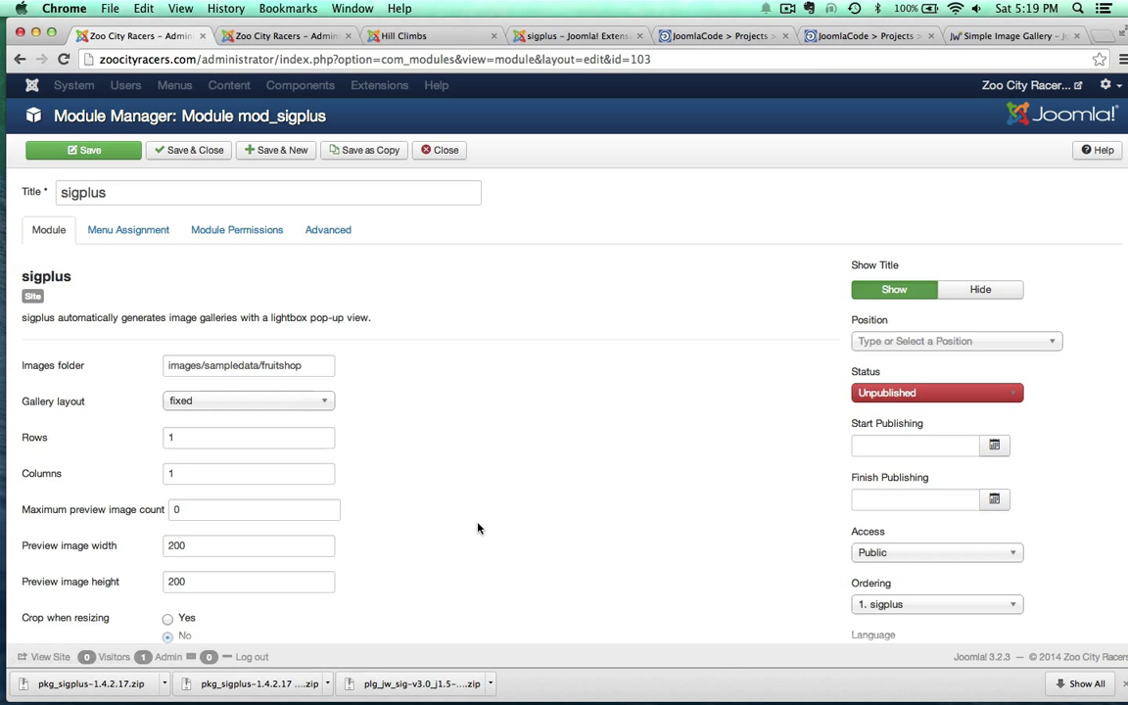
pyautogui.click(872, 393)
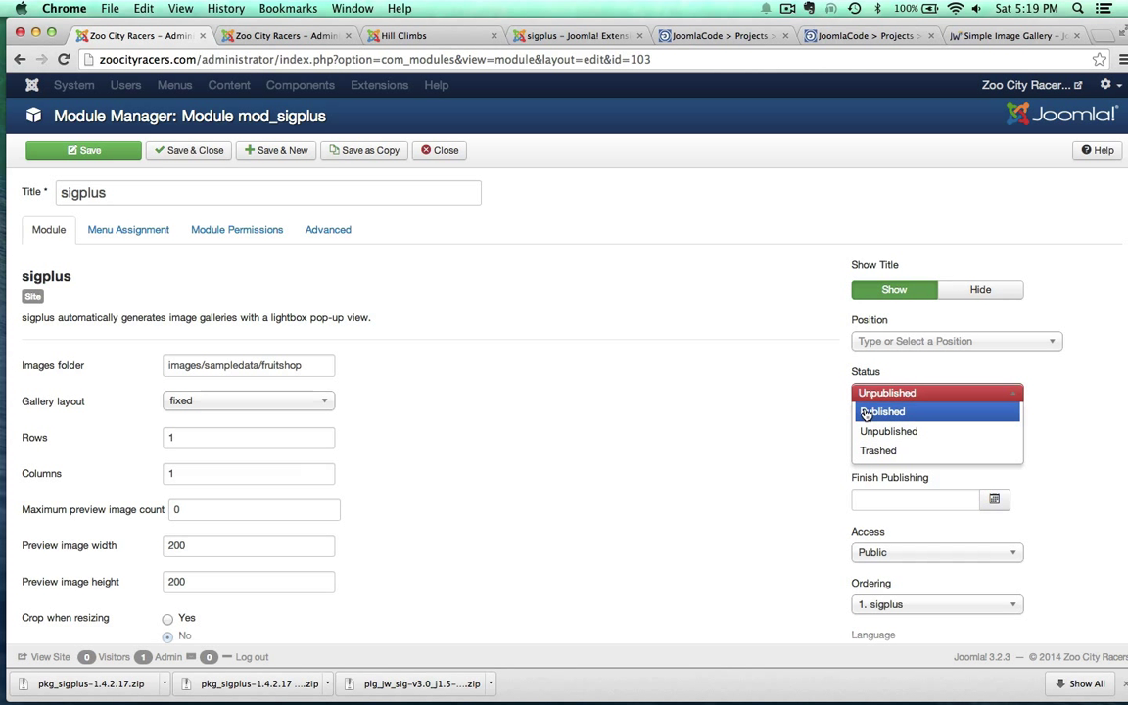
pyautogui.click(865, 411)
pyautogui.click(975, 294)
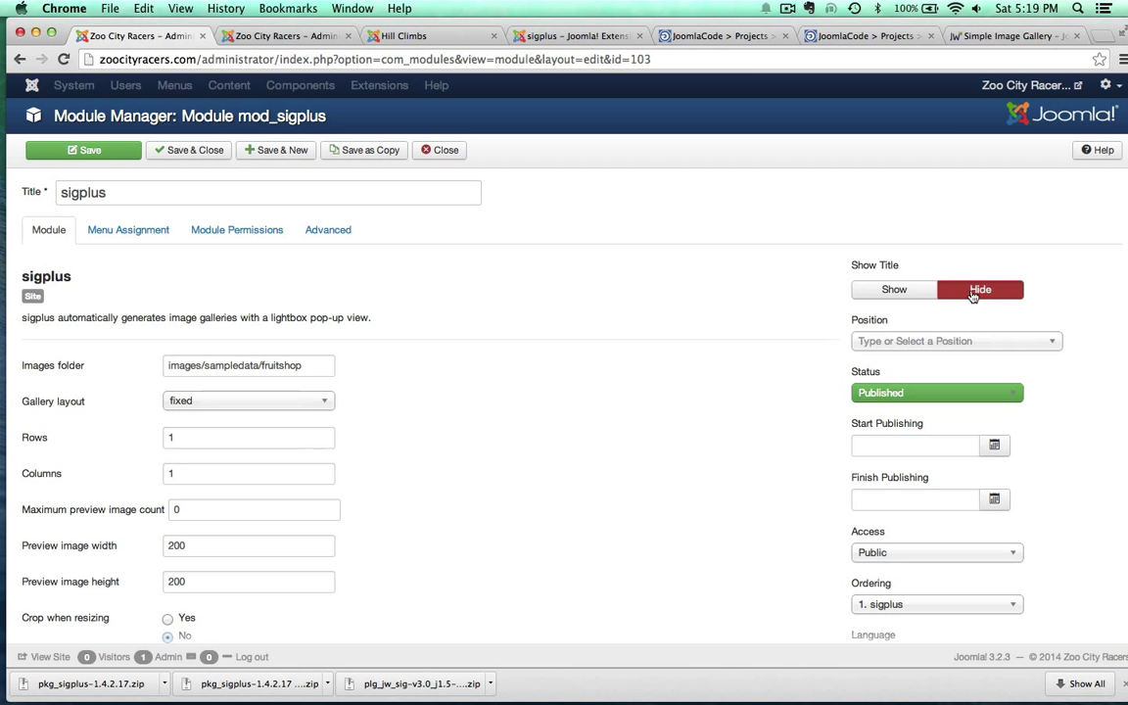
# - Assign the sigplus module to the Protostar template position Top center [position-3]
pyautogui.click(885, 342)
pyautogui.scroll(-5, 884, 470)
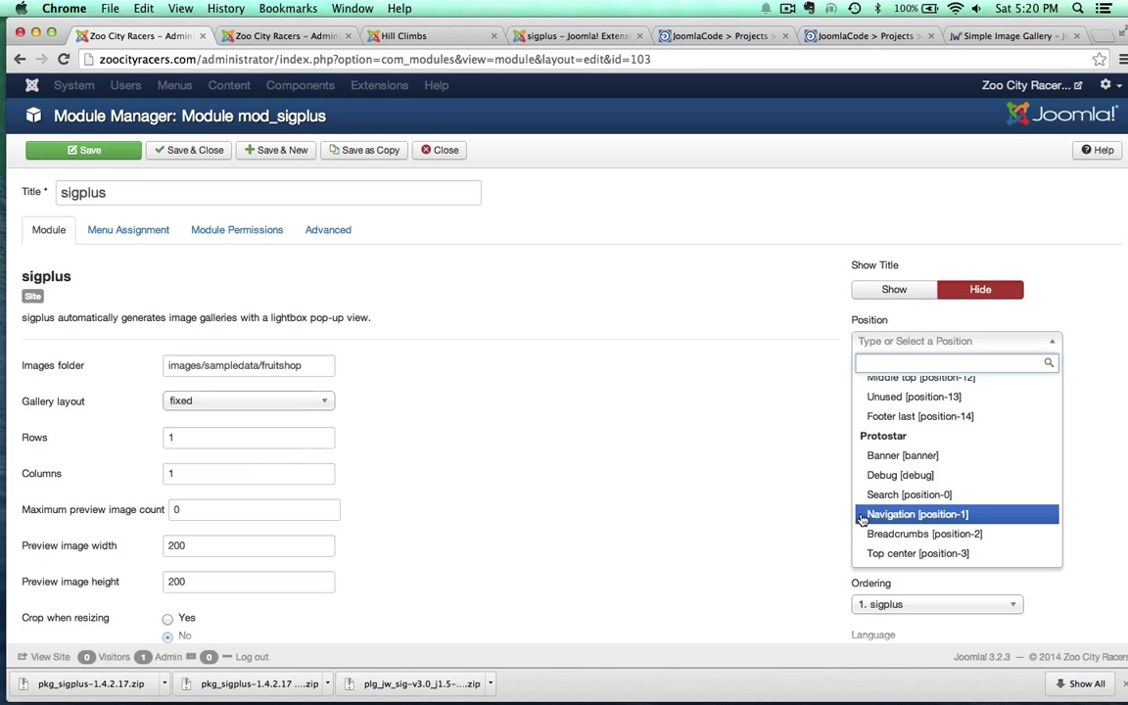
pyautogui.click(887, 553)
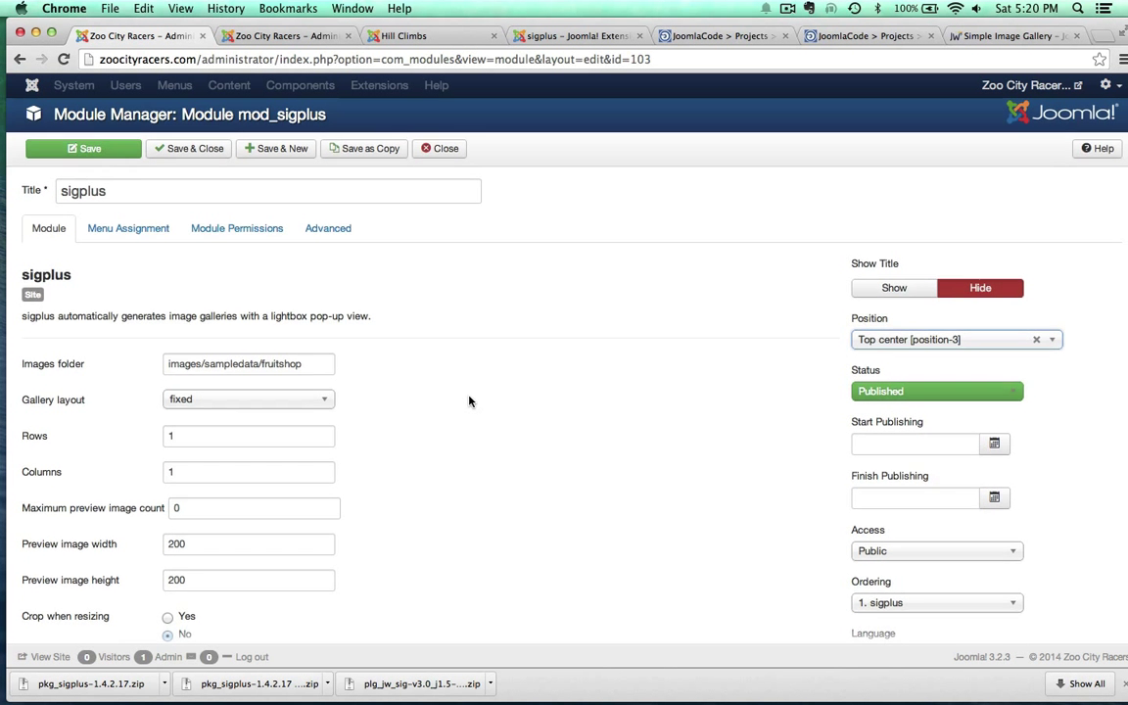
# - Set the module's images folder to images/gallery/old_riders, checking the folder name in the Media Manager
pyautogui.scroll(-1, 468, 397)
pyautogui.moveTo(310, 340); pyautogui.dragTo(214, 339)
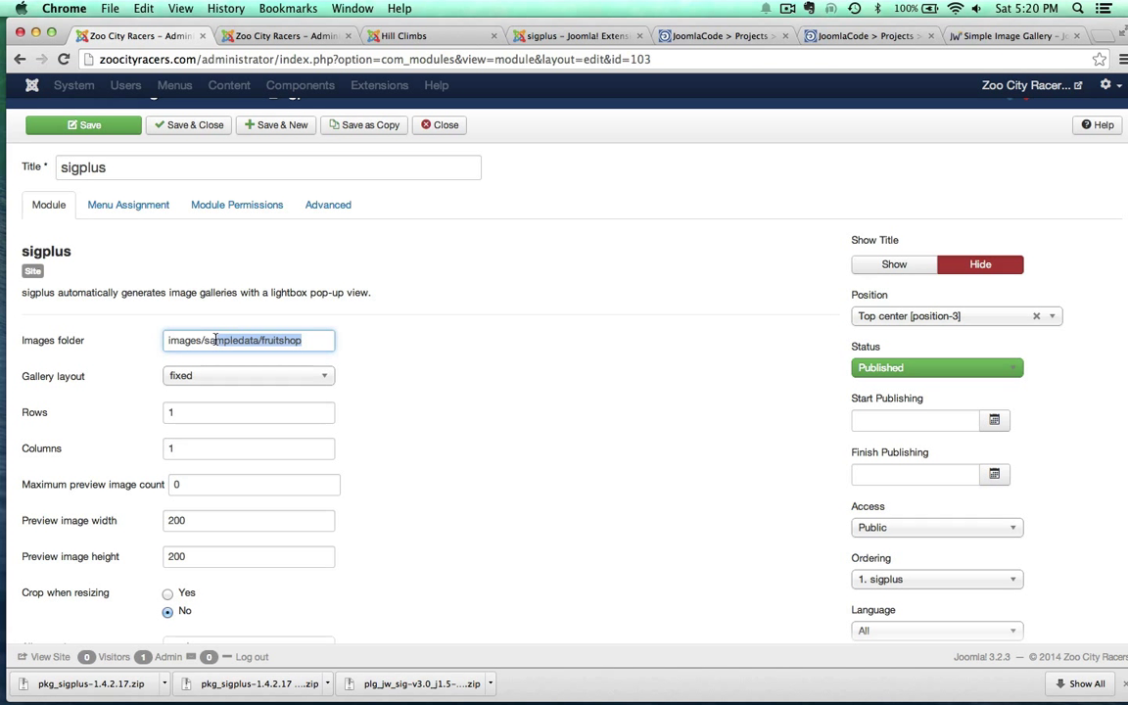
pyautogui.write('gallery/')
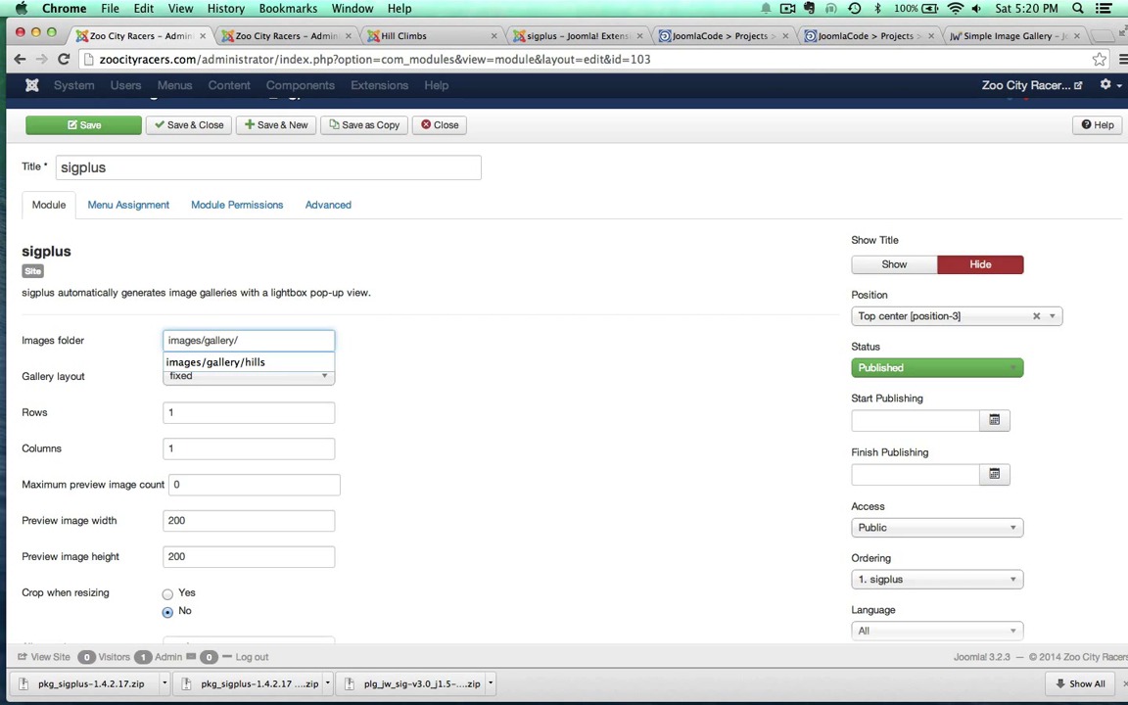
pyautogui.click(367, 324)
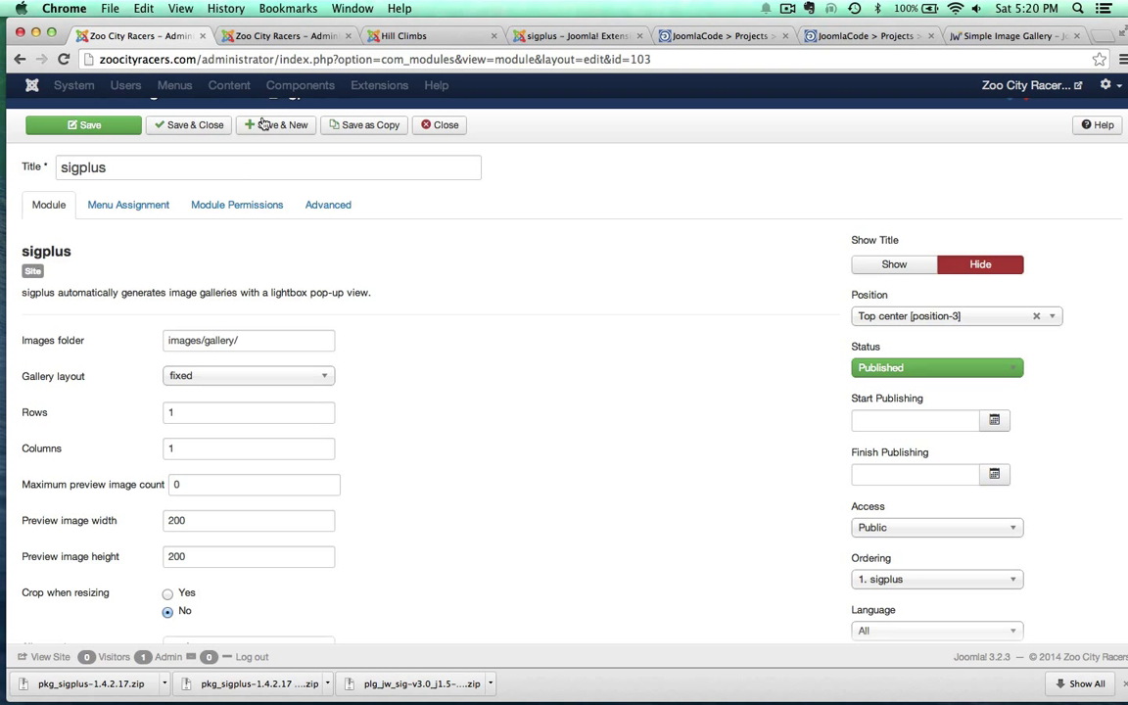
pyautogui.click(286, 35)
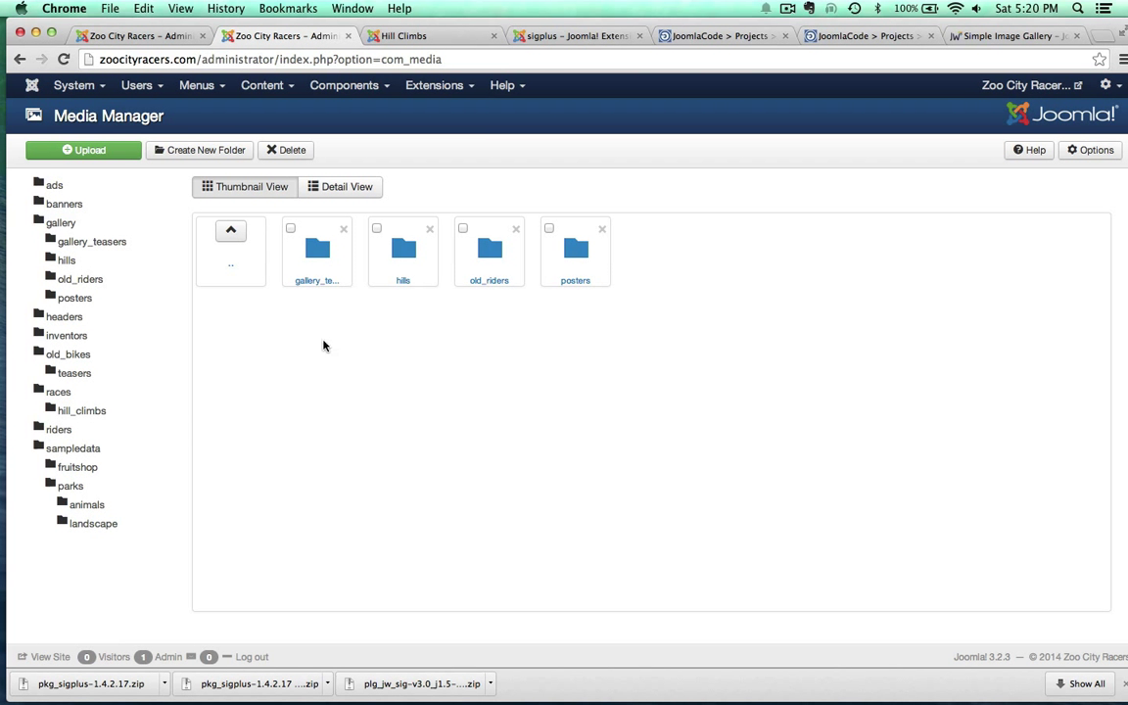
pyautogui.click(168, 36)
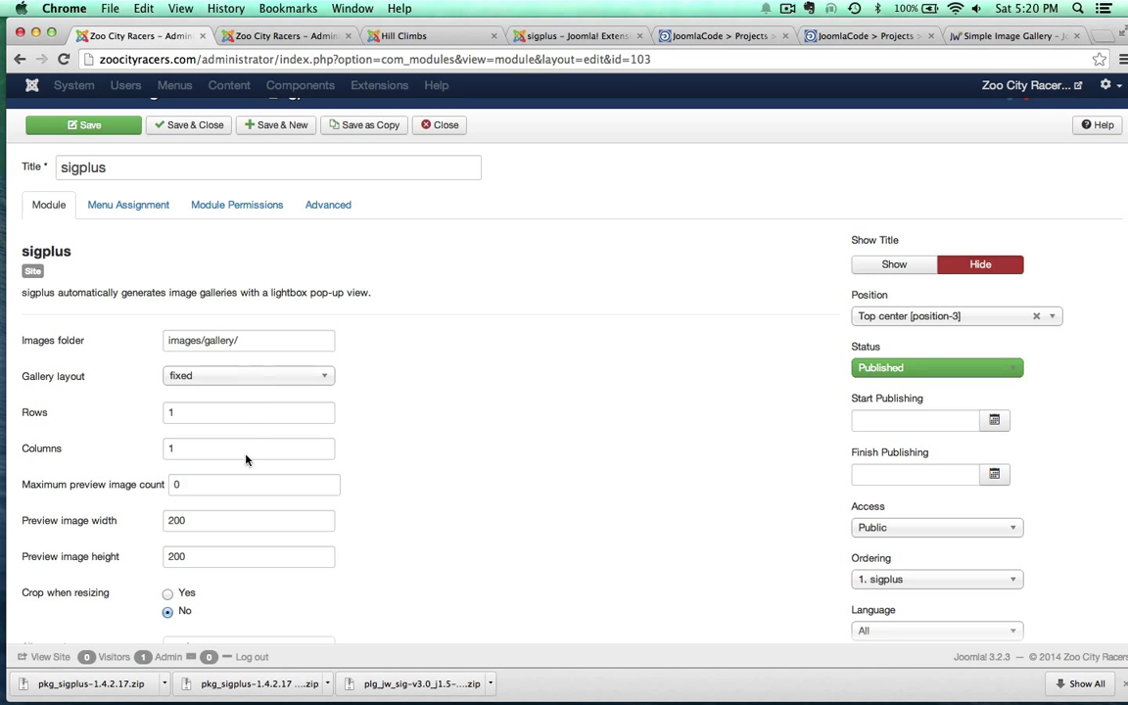
pyautogui.click(253, 341)
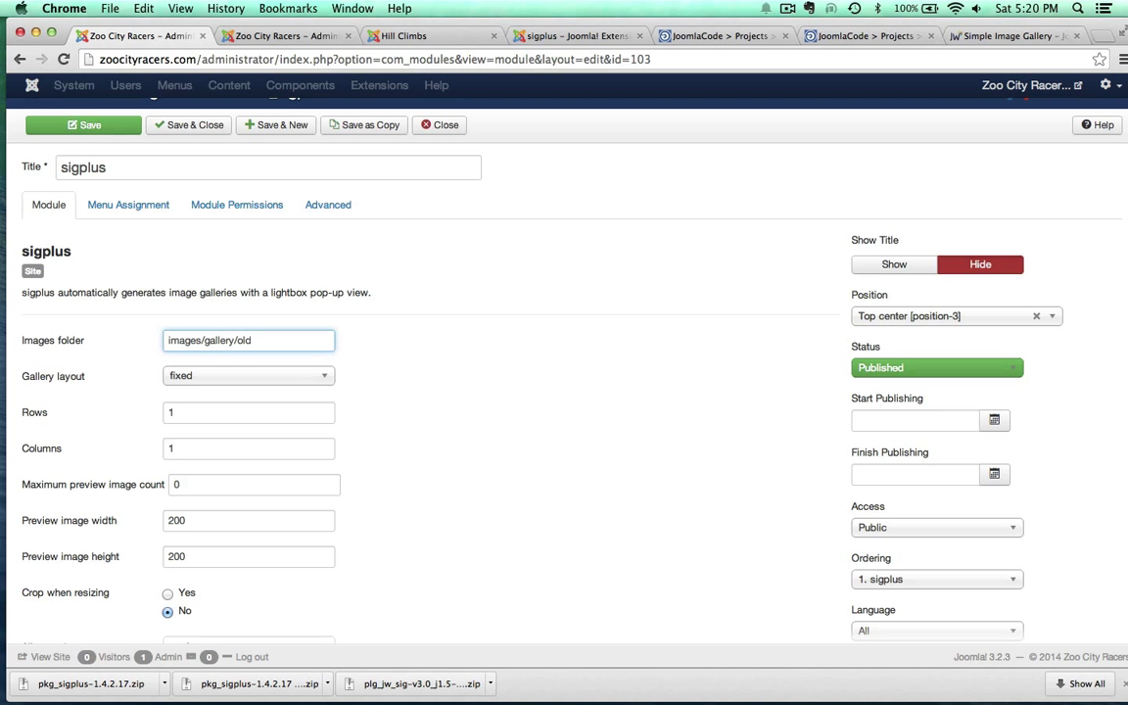
pyautogui.click(381, 399)
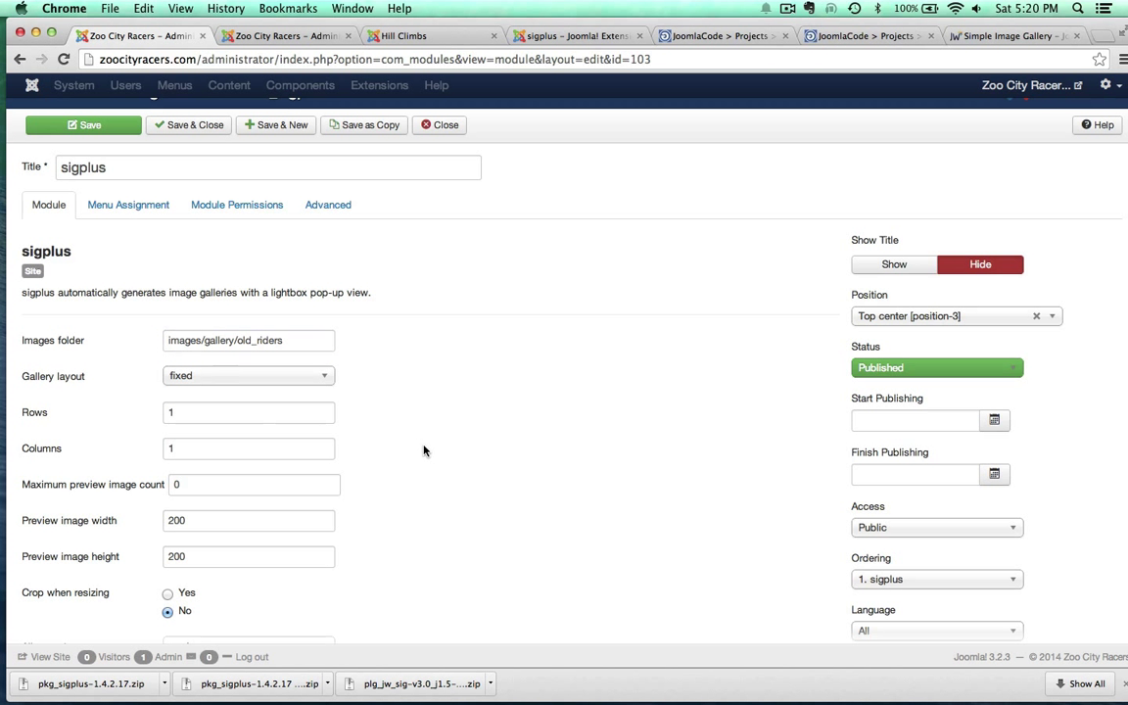
# - Set the sigplus gallery grid to 4 rows and 4 columns
pyautogui.scroll(-2, 495, 481)
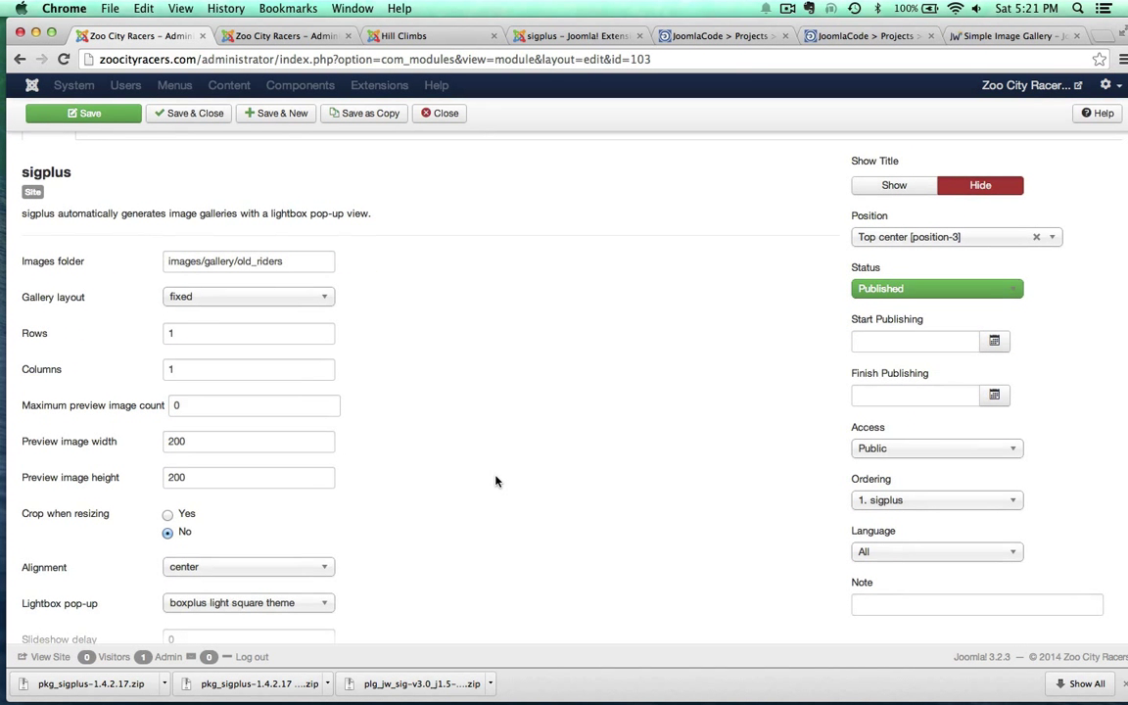
pyautogui.moveTo(183, 334); pyautogui.dragTo(131, 335)
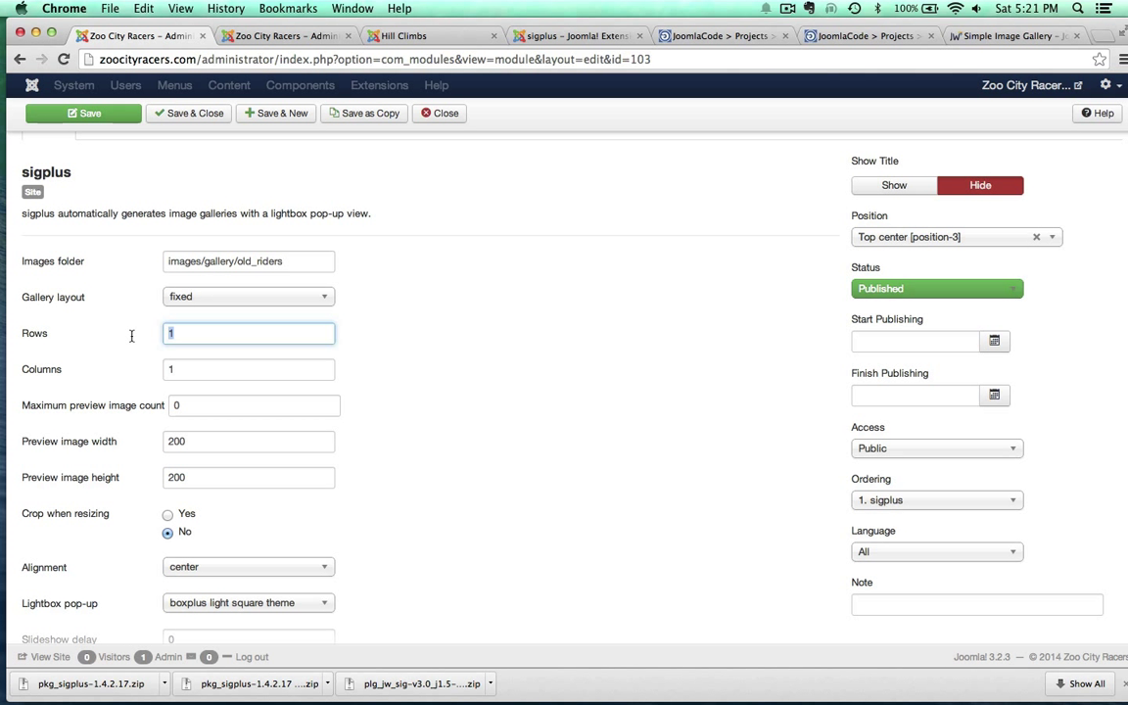
pyautogui.write('4')
pyautogui.moveTo(190, 366); pyautogui.dragTo(127, 363)
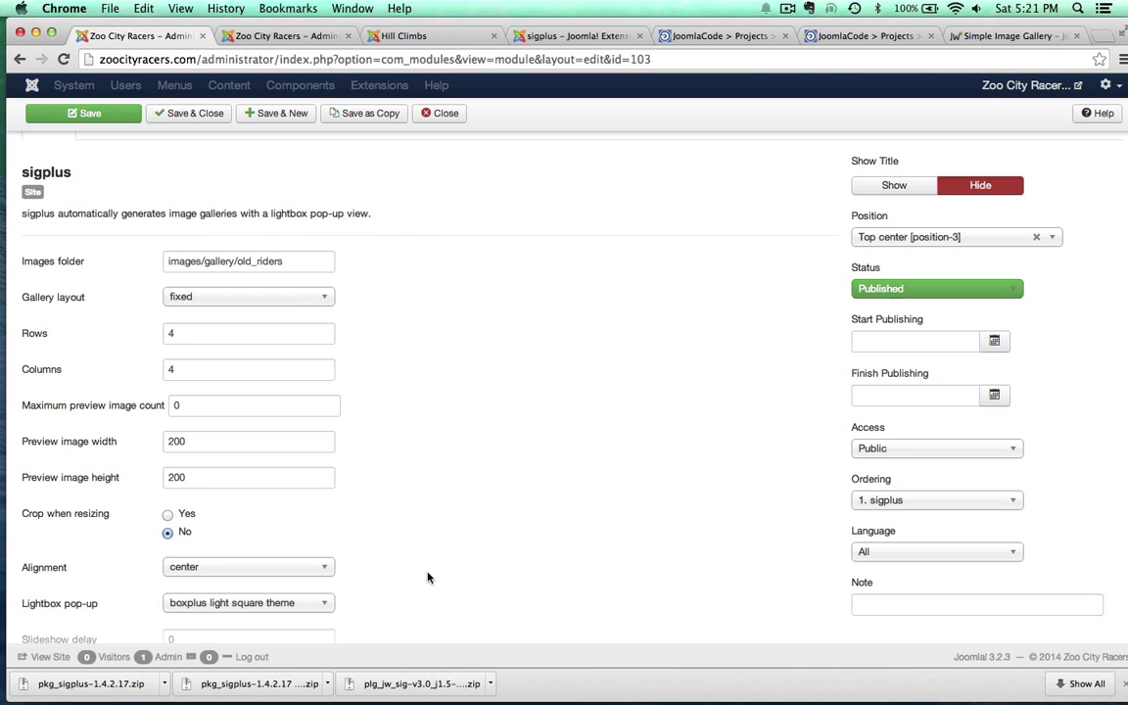
# - Assign the module only to the Old School Riders page under Galleries and save the module
pyautogui.scroll(-3, 426, 584)
pyautogui.scroll(-4, 426, 584)
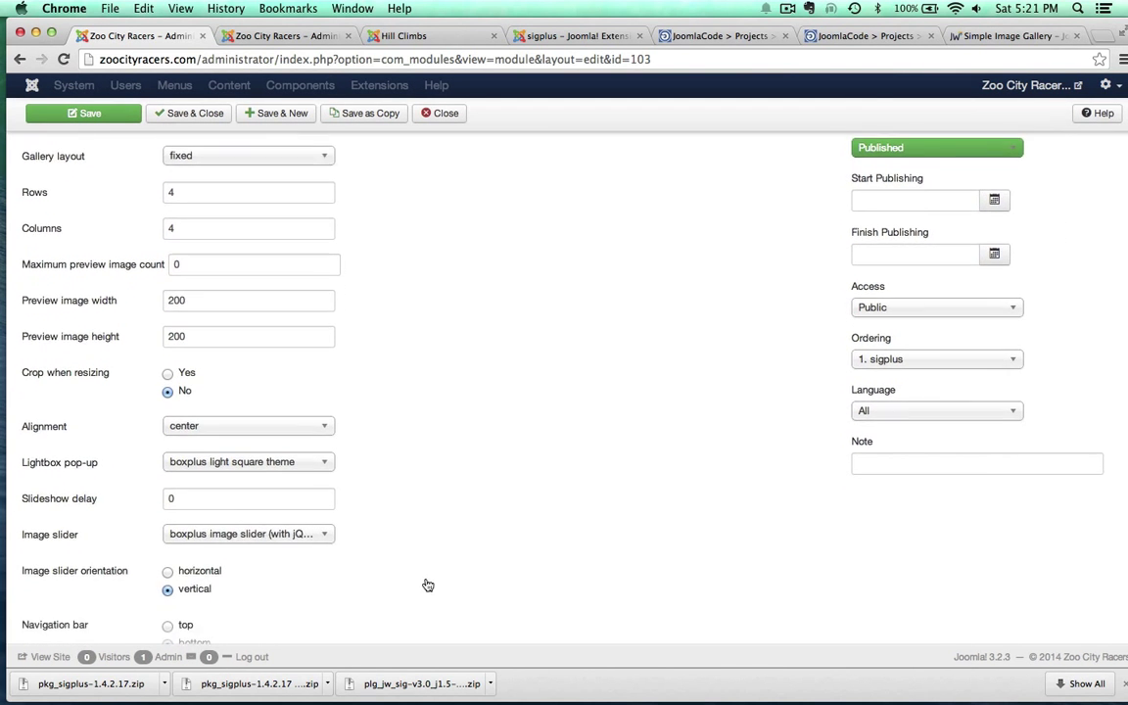
pyautogui.scroll(10, 426, 583)
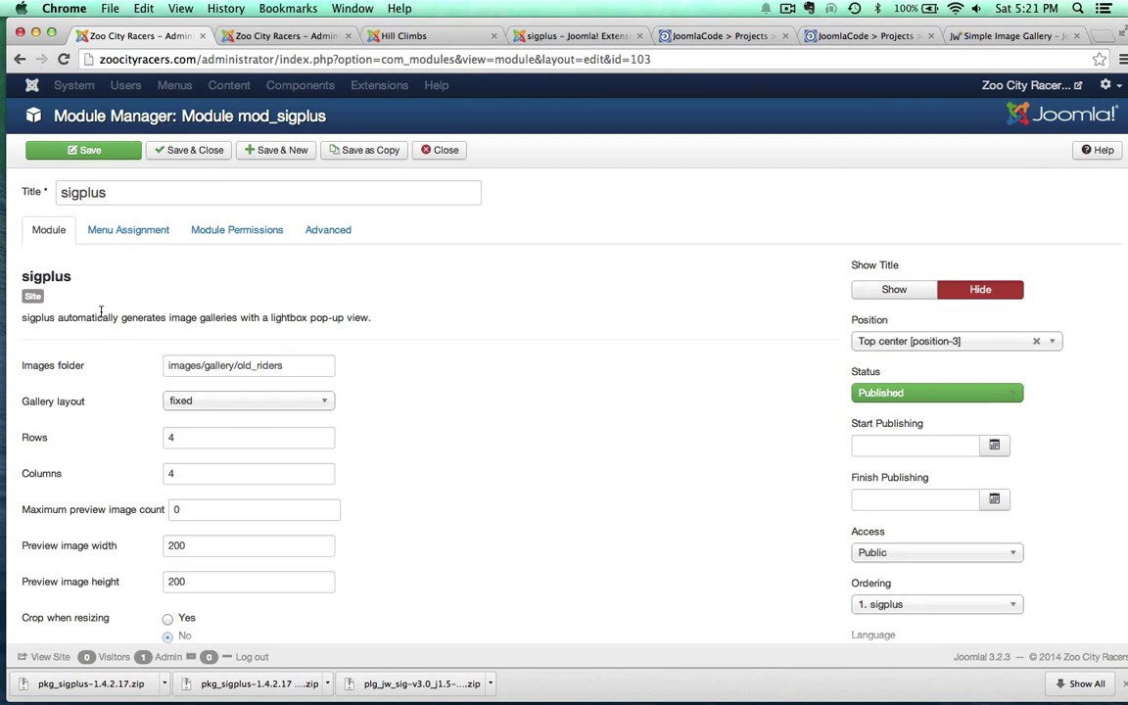
pyautogui.click(98, 229)
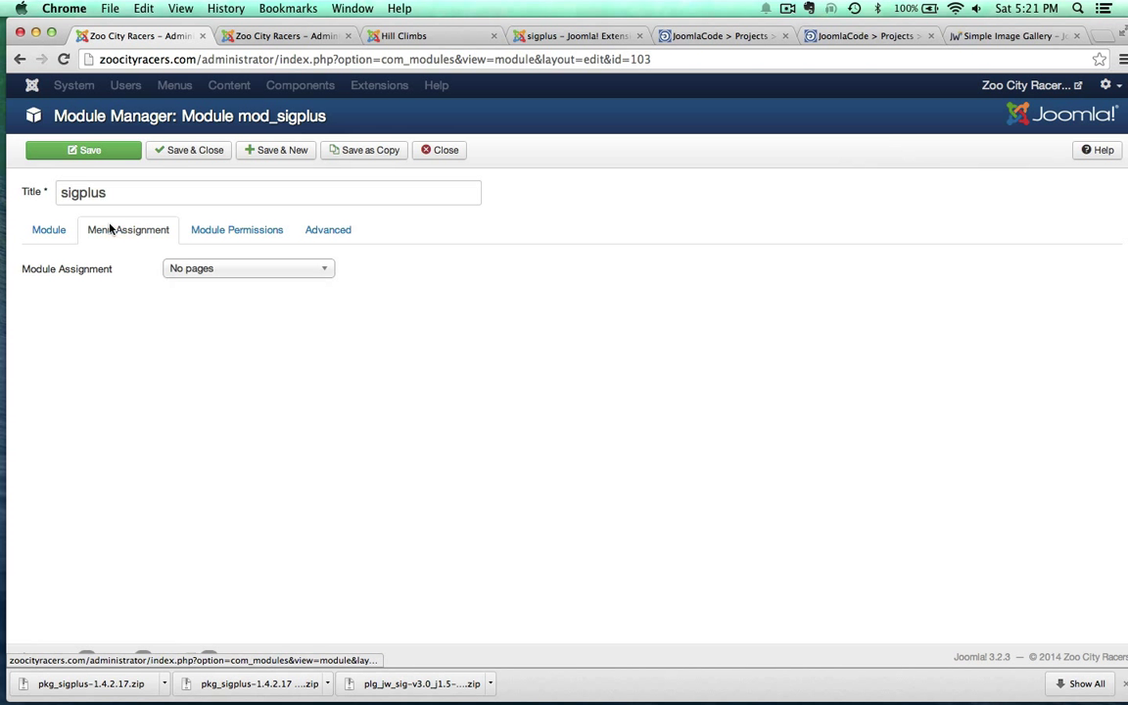
pyautogui.click(171, 268)
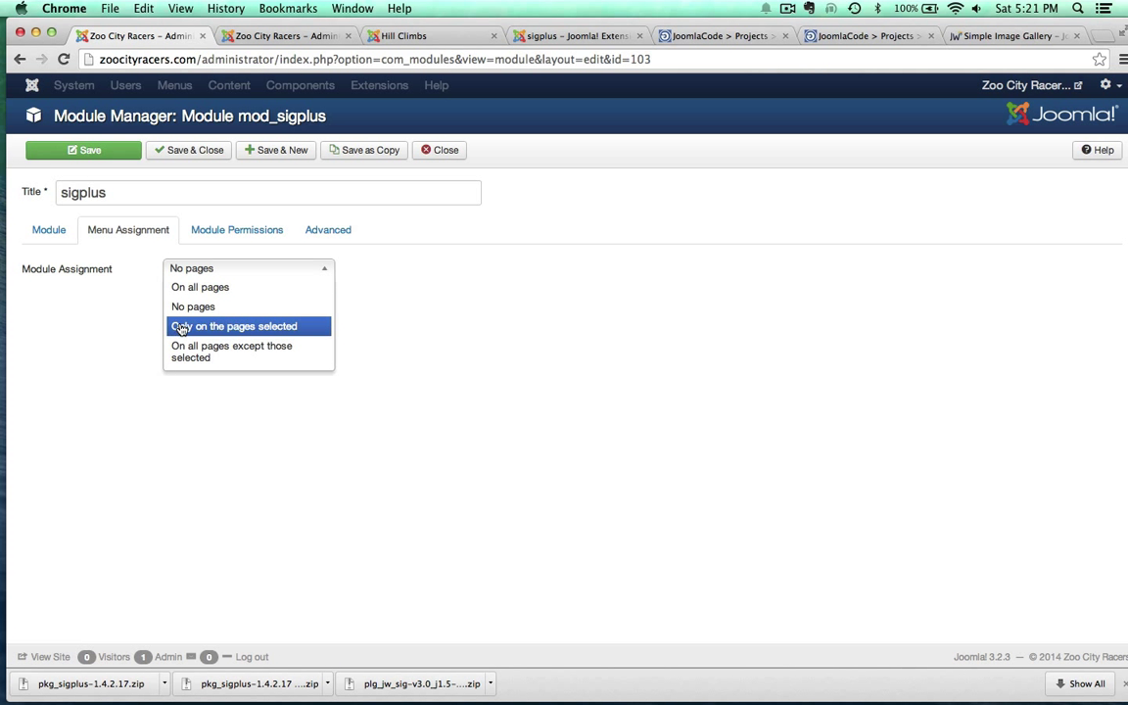
pyautogui.click(181, 328)
pyautogui.click(222, 309)
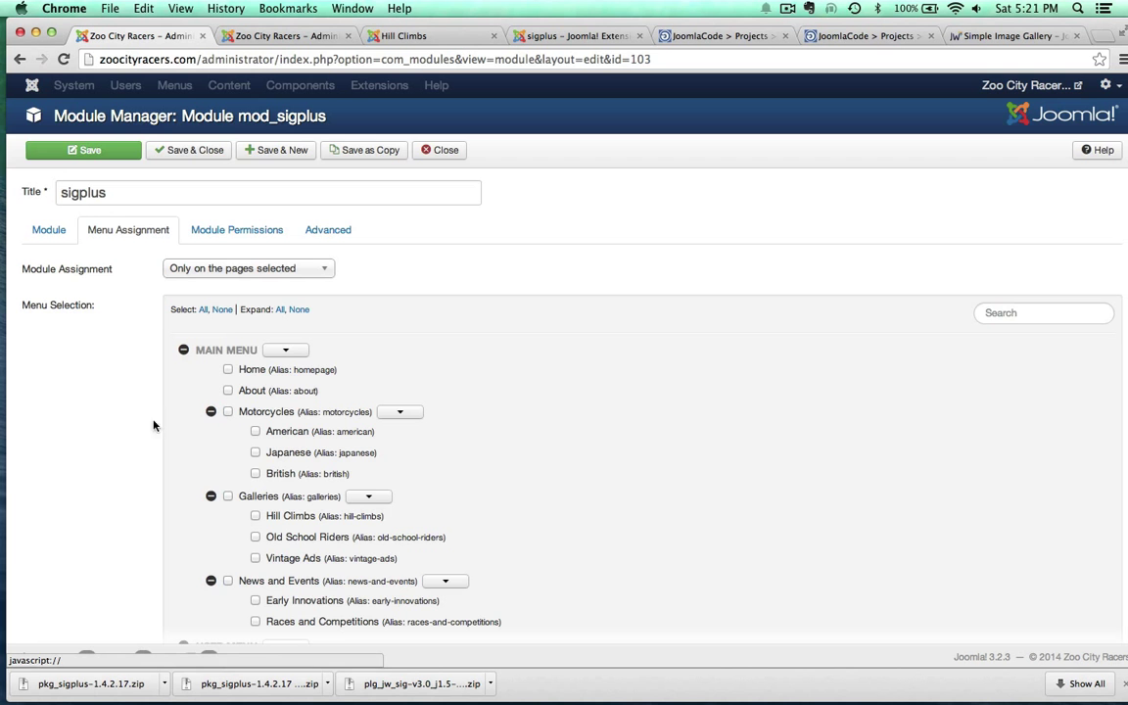
pyautogui.scroll(-1, 147, 440)
pyautogui.scroll(-3, 143, 458)
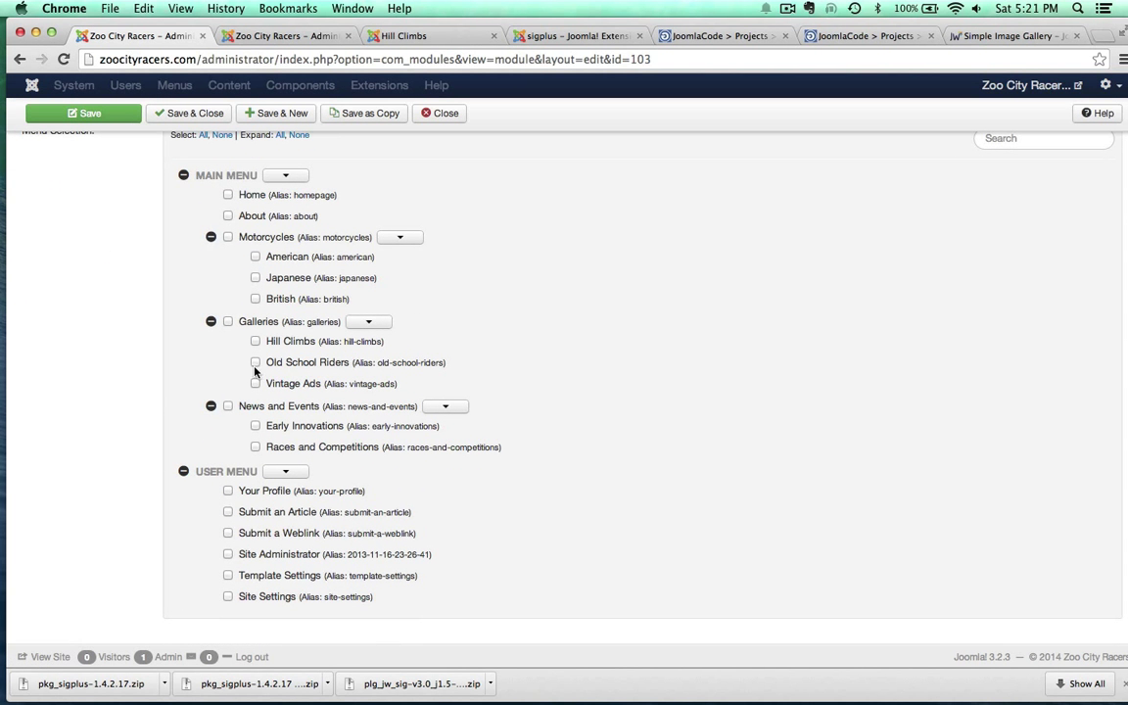
pyautogui.scroll(3, 638, 341)
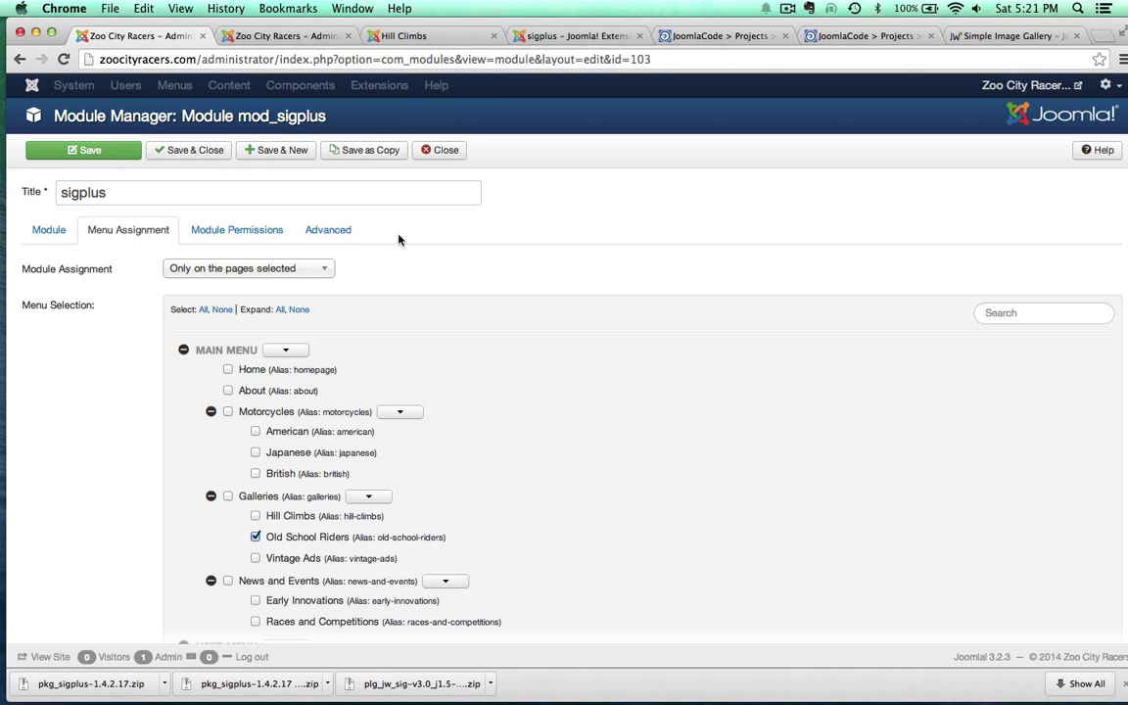
pyautogui.click(99, 154)
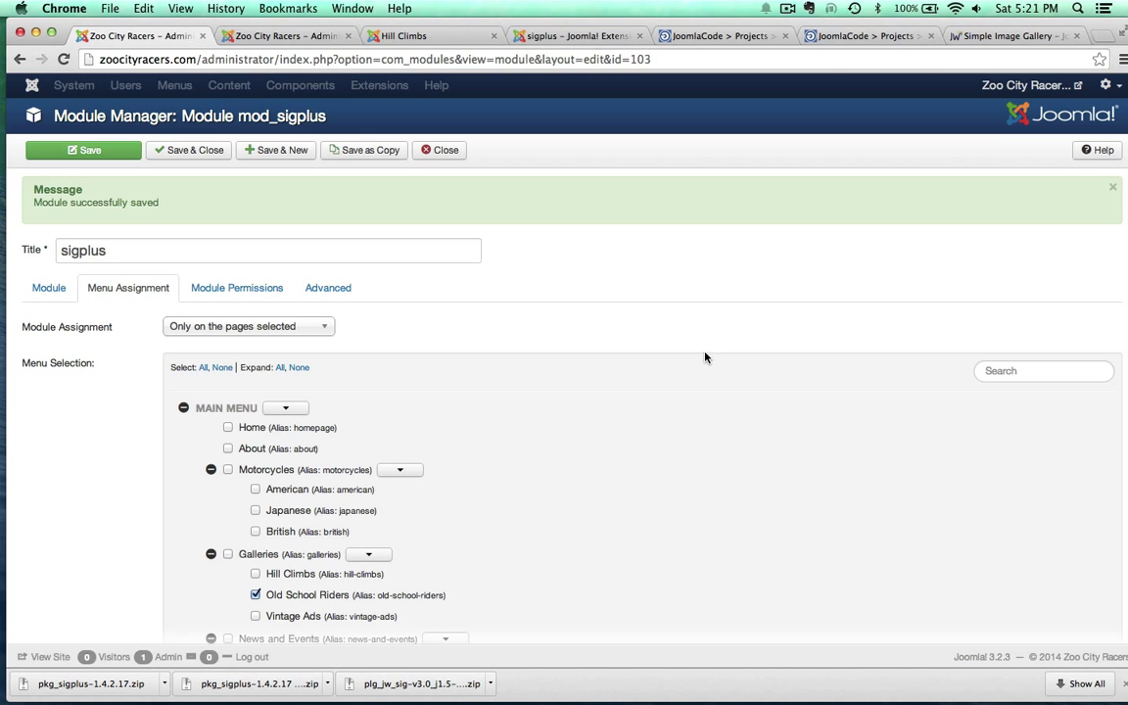
# - Open the Old School Riders gallery page on the live site and check the thumbnail grid
pyautogui.click(399, 36)
pyautogui.moveTo(402, 119)
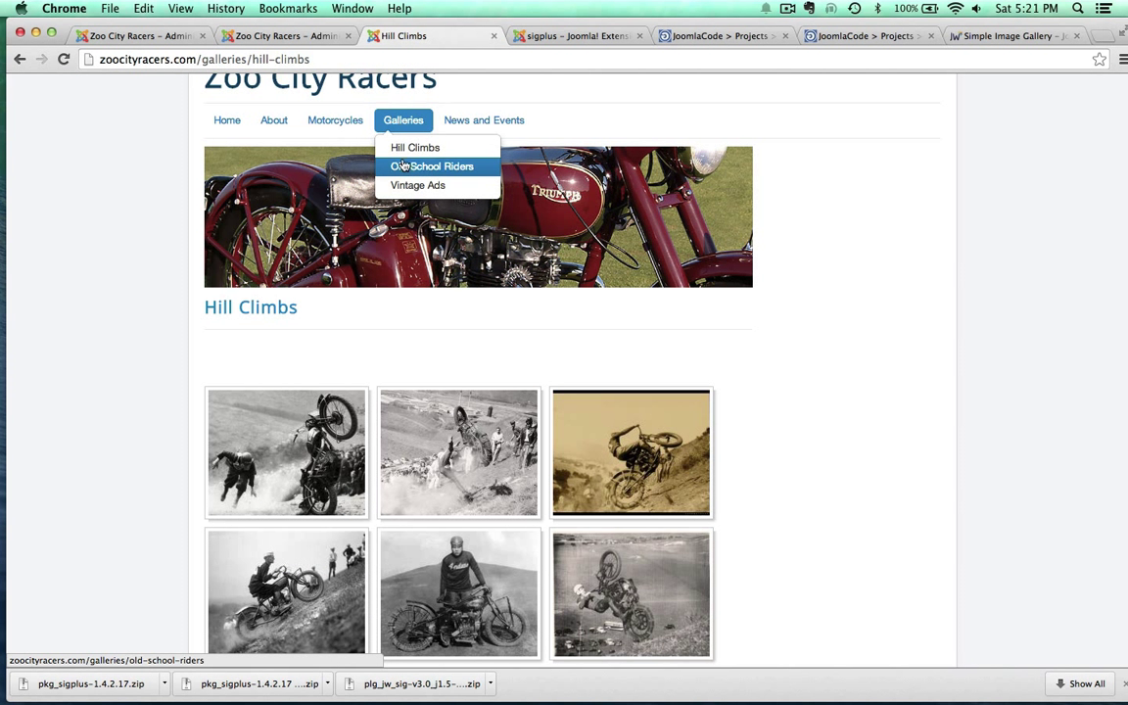
pyautogui.click(427, 167)
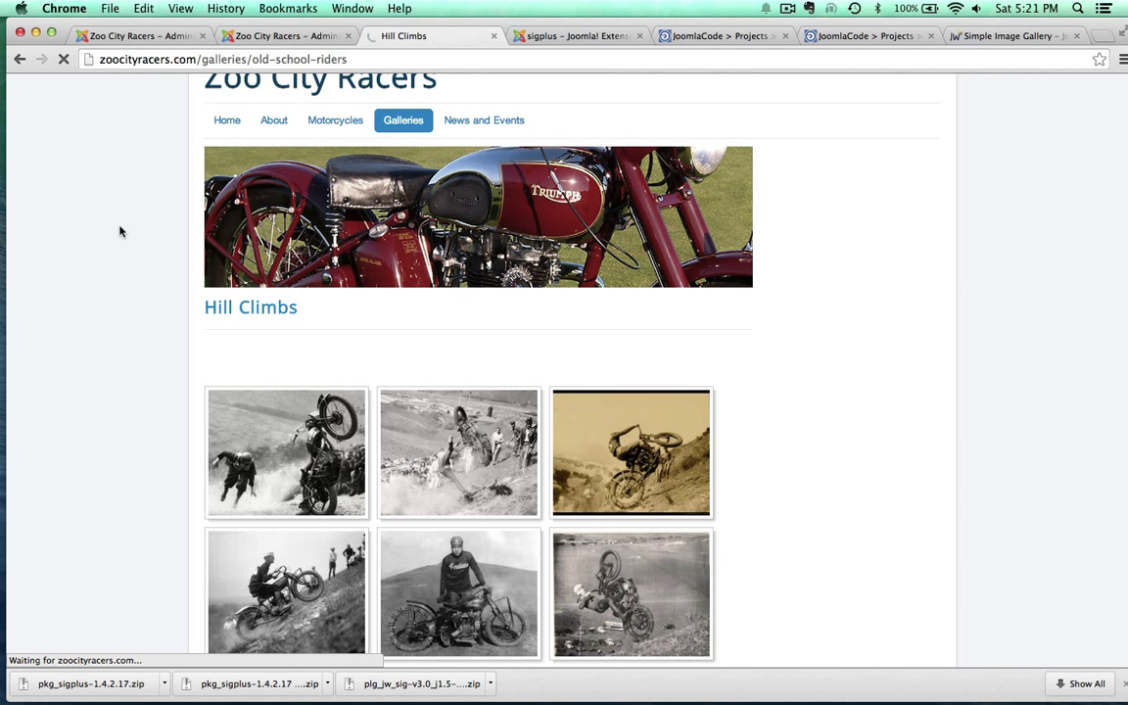
pyautogui.scroll(-4, 120, 231)
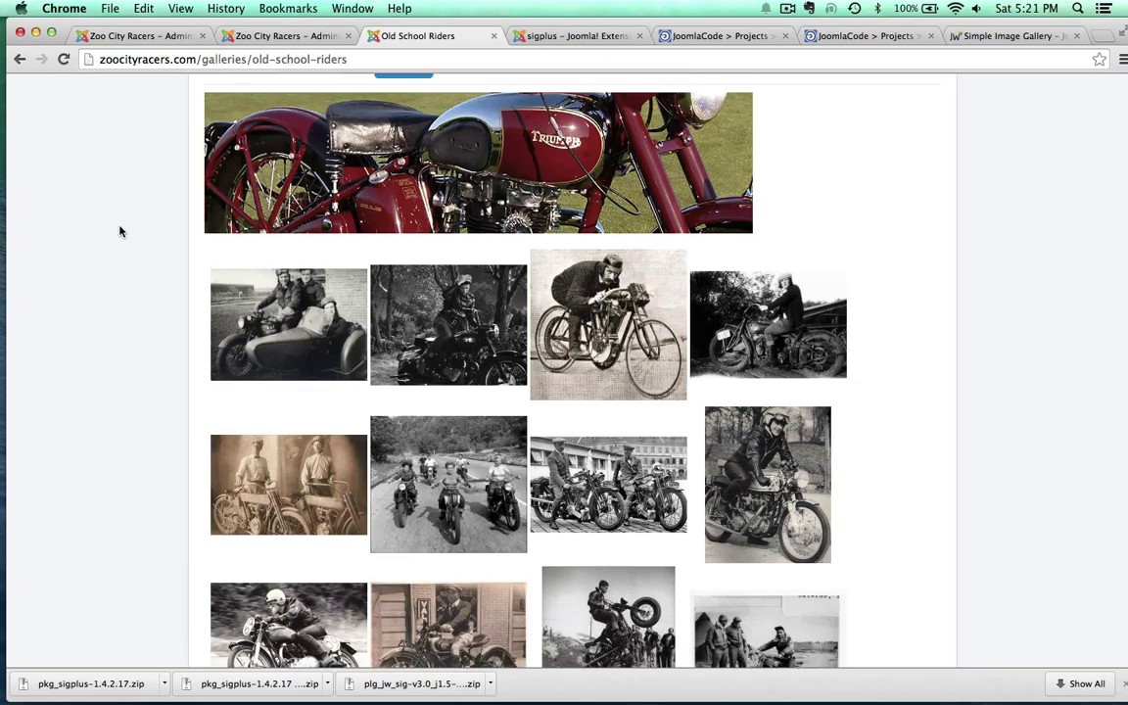
pyautogui.scroll(-4, 119, 229)
pyautogui.scroll(5, 301, 223)
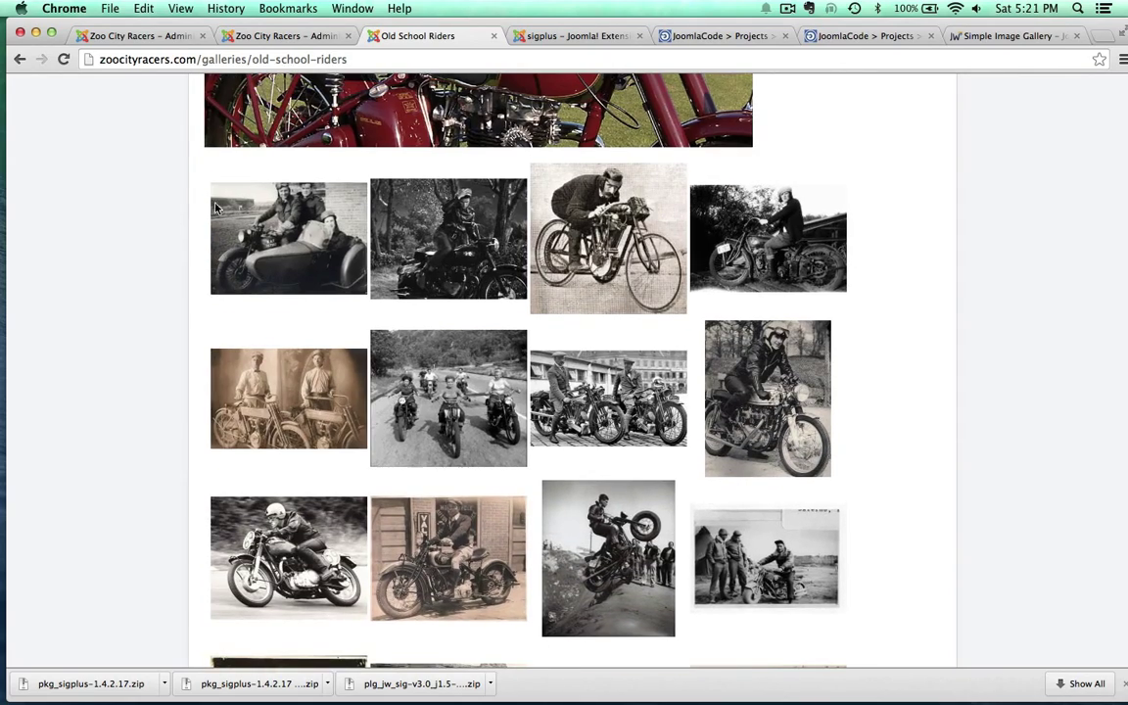
# - Enlarge the first sidecar photo in the gallery's lightbox and page forward through the following images
pyautogui.click(301, 223)
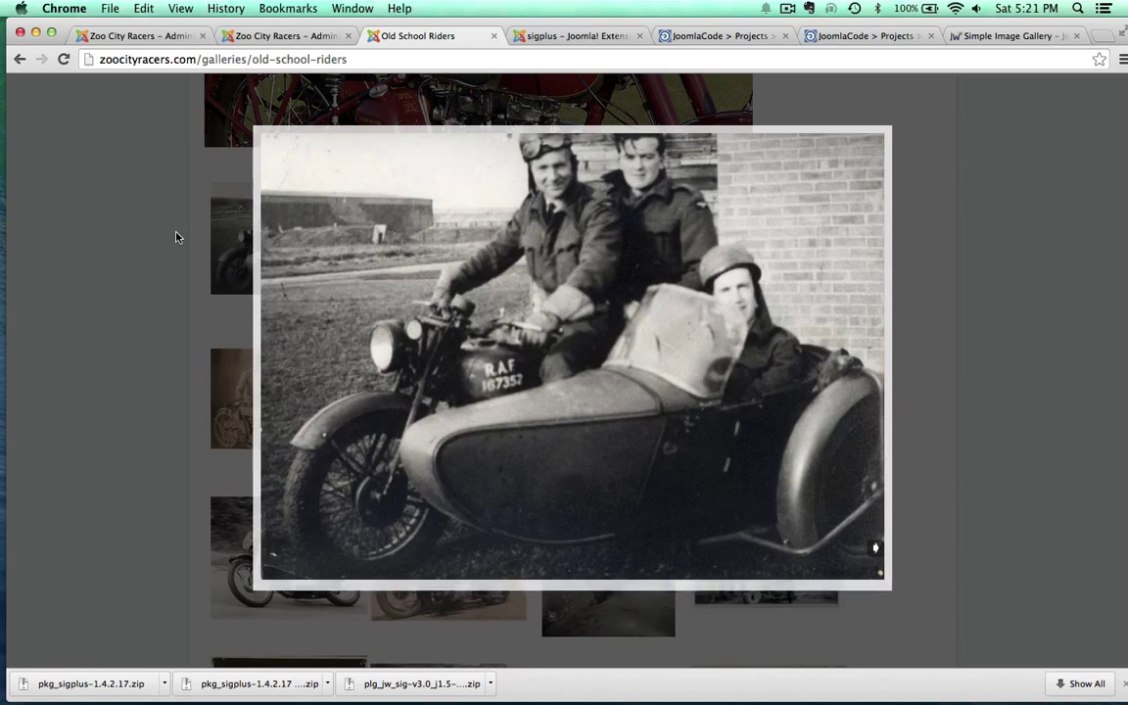
pyautogui.moveTo(855, 430)
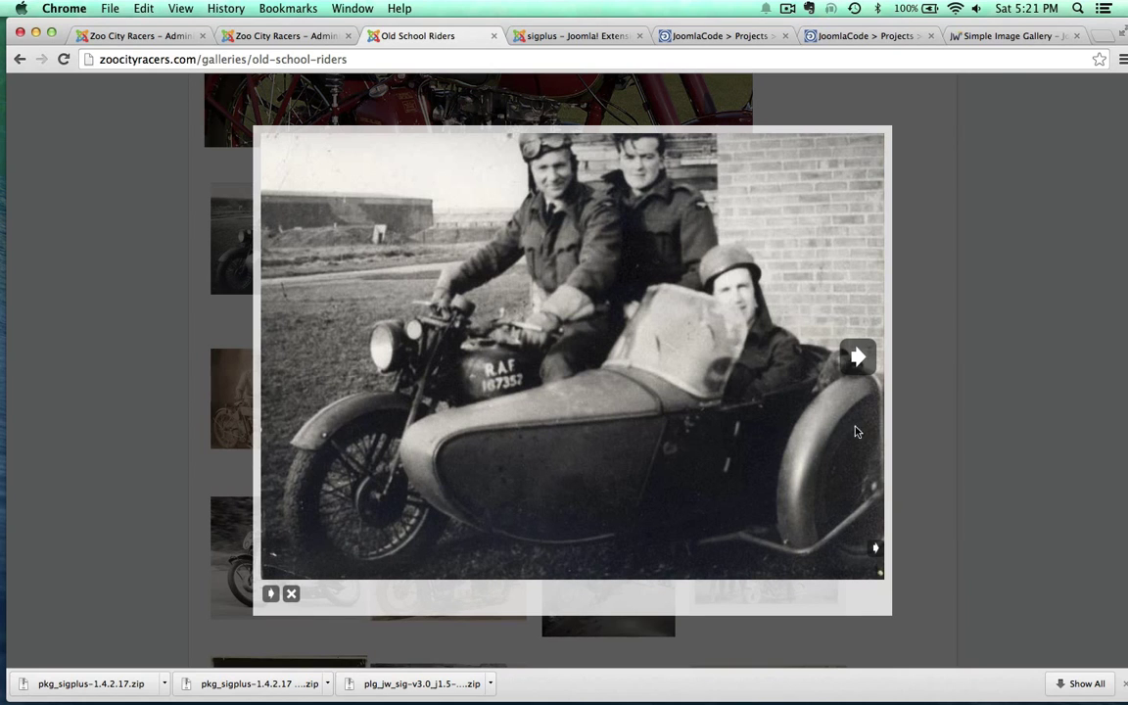
pyautogui.click(855, 358)
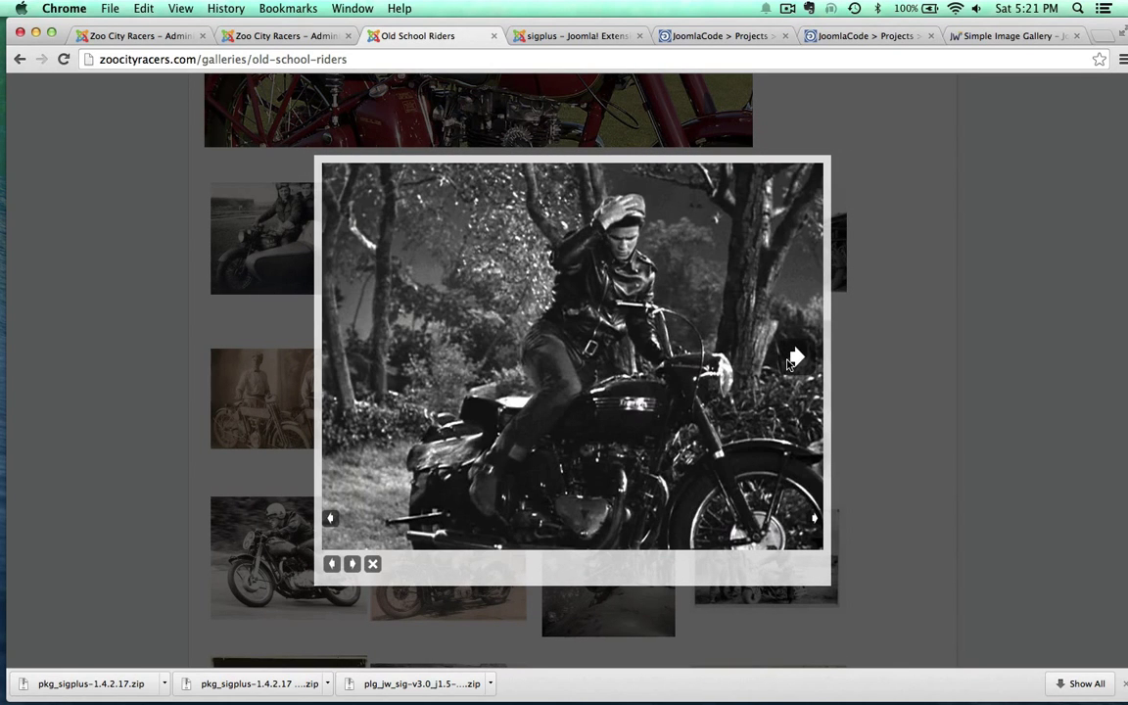
pyautogui.click(789, 363)
pyautogui.click(770, 360)
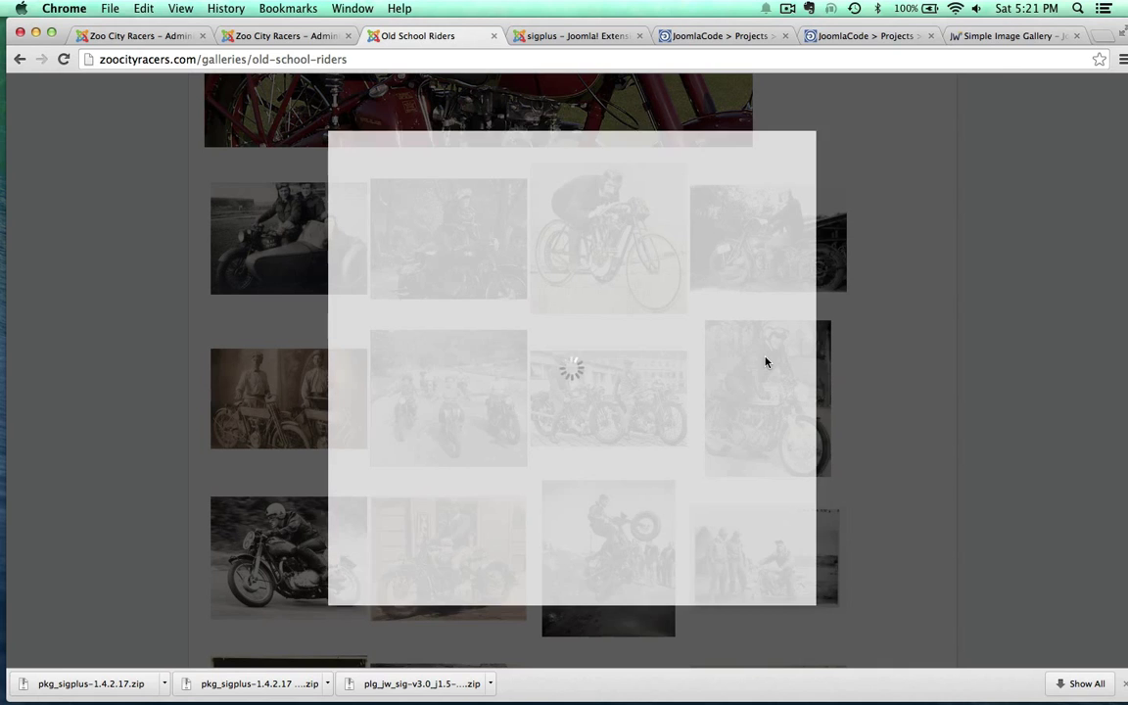
pyautogui.click(788, 368)
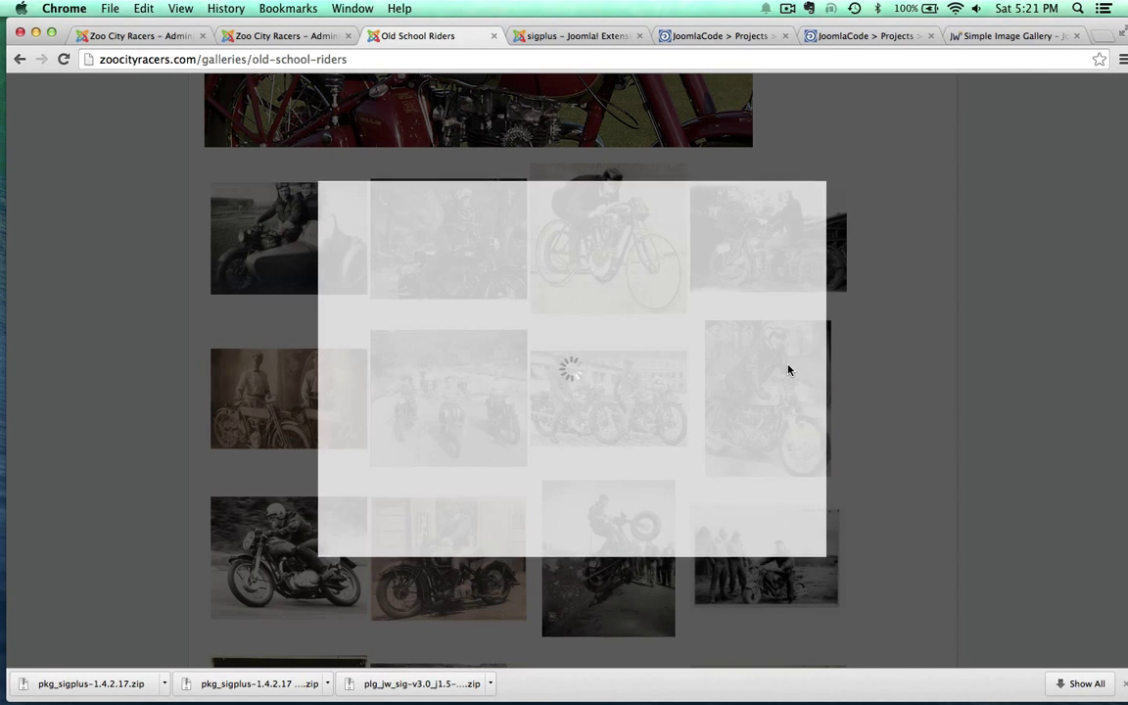
pyautogui.click(817, 362)
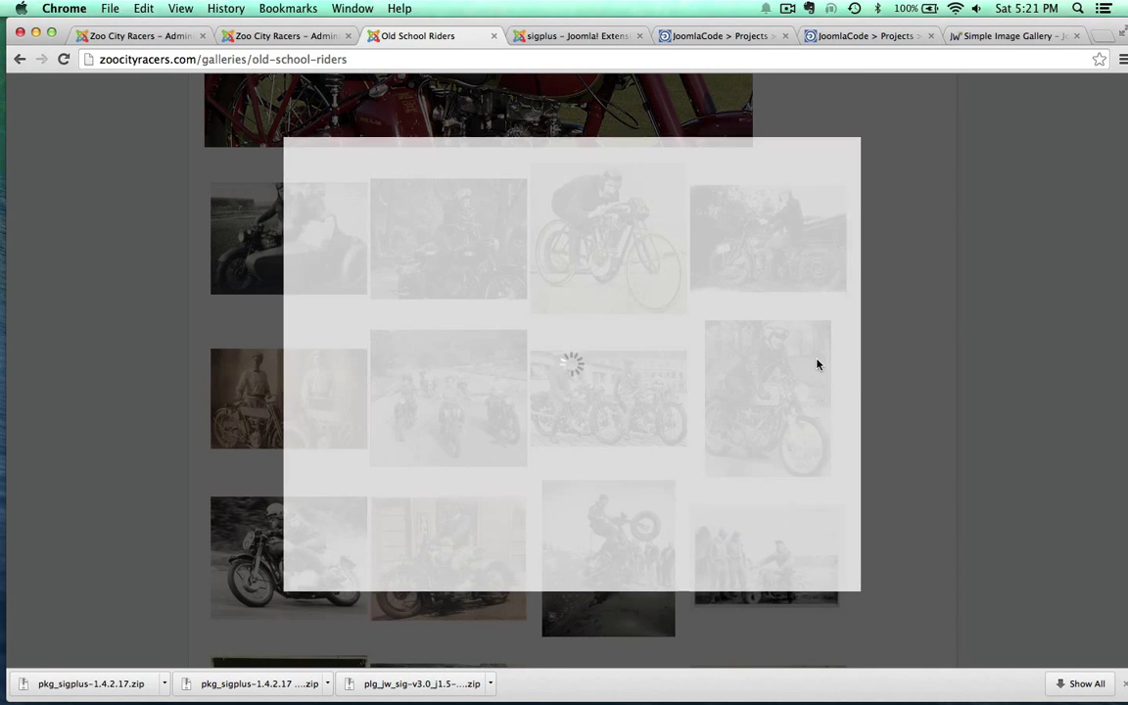
pyautogui.click(343, 261)
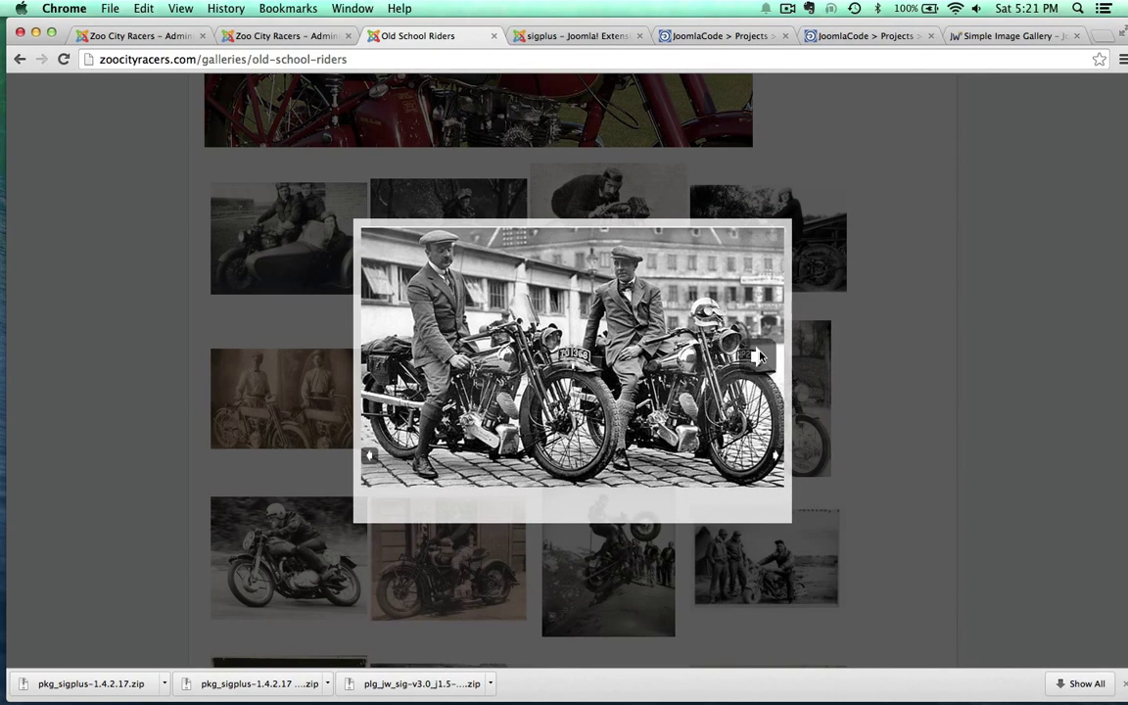
# - Close the enlarged photo and look over the thumbnail grid on the Old School Riders page
pyautogui.click(683, 315)
pyautogui.click(913, 367)
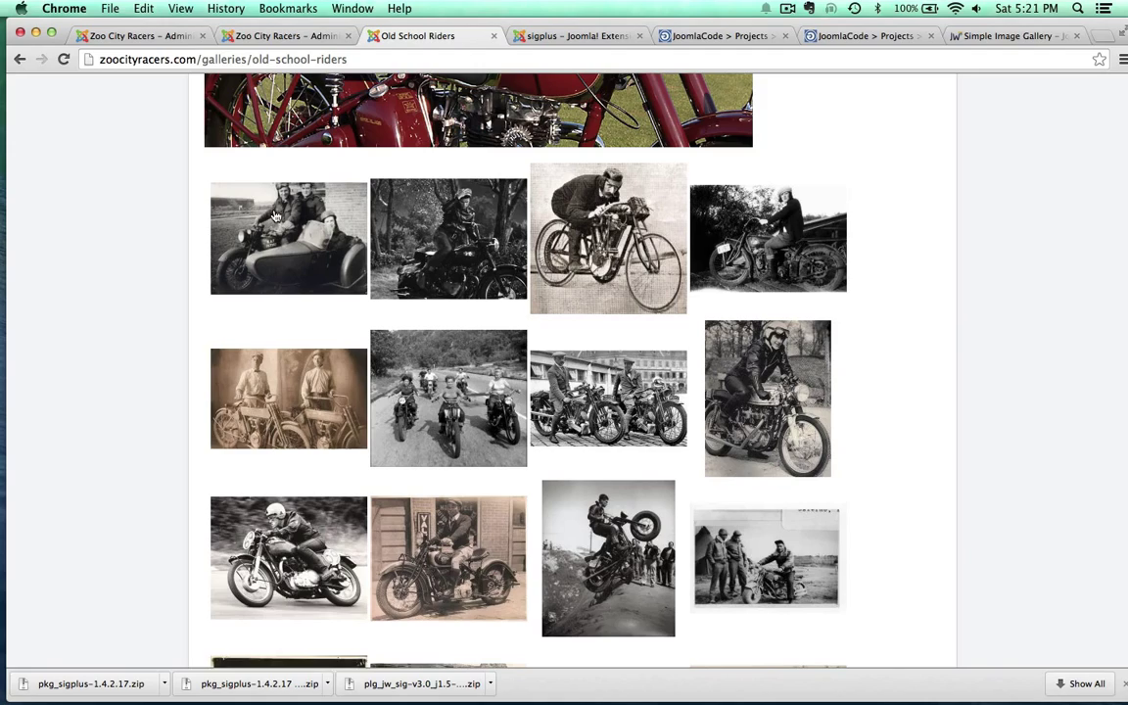
pyautogui.scroll(3, 113, 303)
pyautogui.scroll(-3, 119, 304)
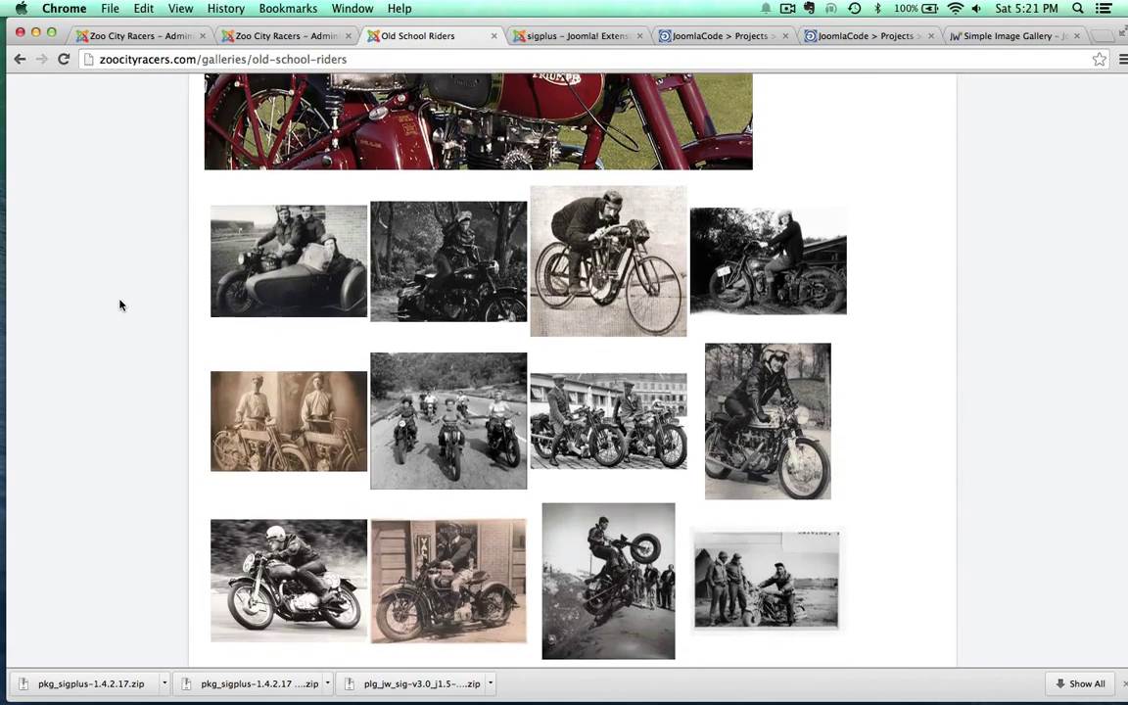
pyautogui.scroll(3, 118, 305)
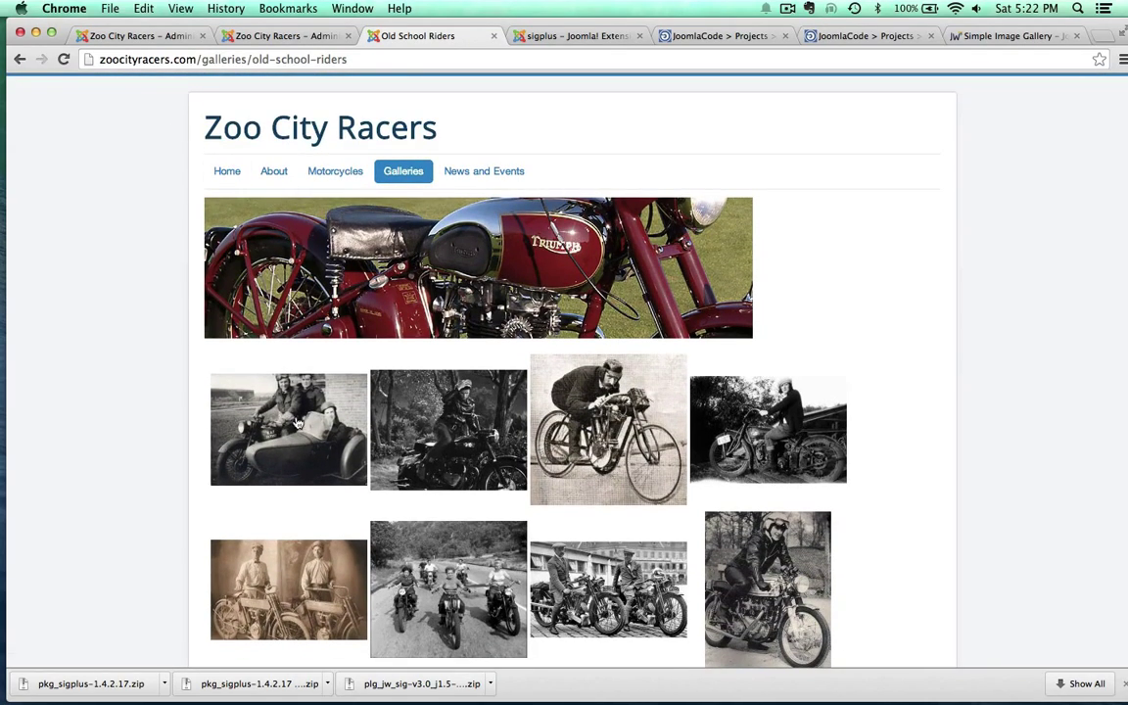
pyautogui.scroll(-3, 611, 529)
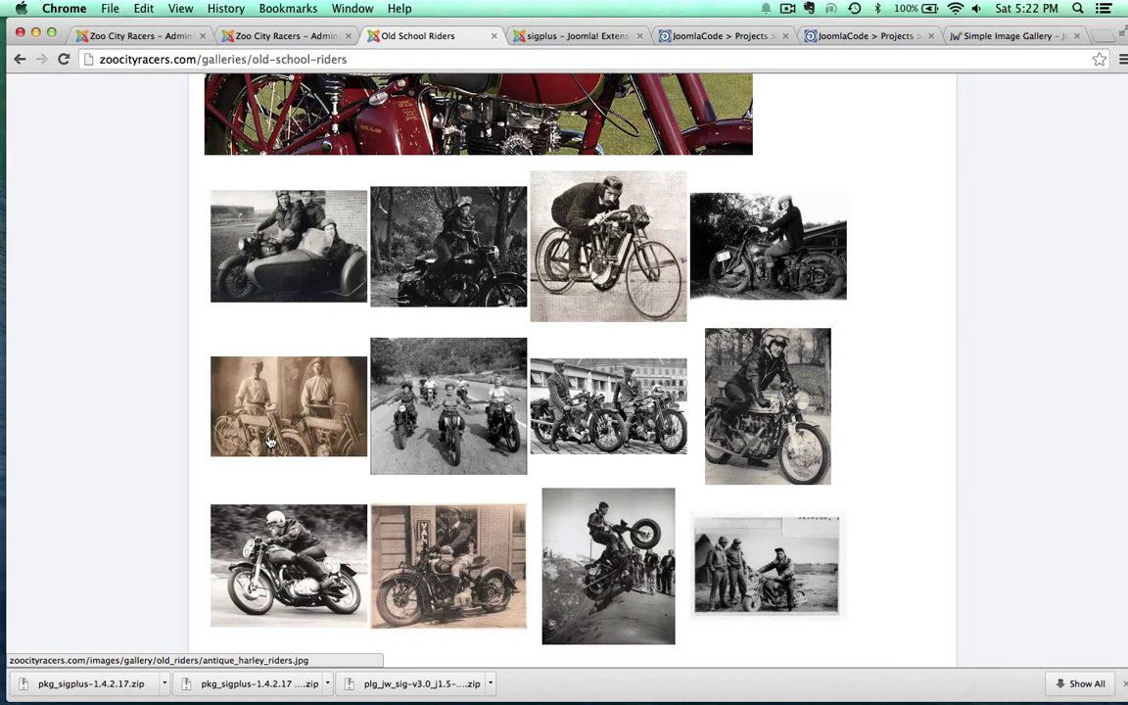
# - Set Crop when resizing to Yes in the sigplus module settings, review the remaining options and save the module
pyautogui.click(274, 36)
pyautogui.click(135, 36)
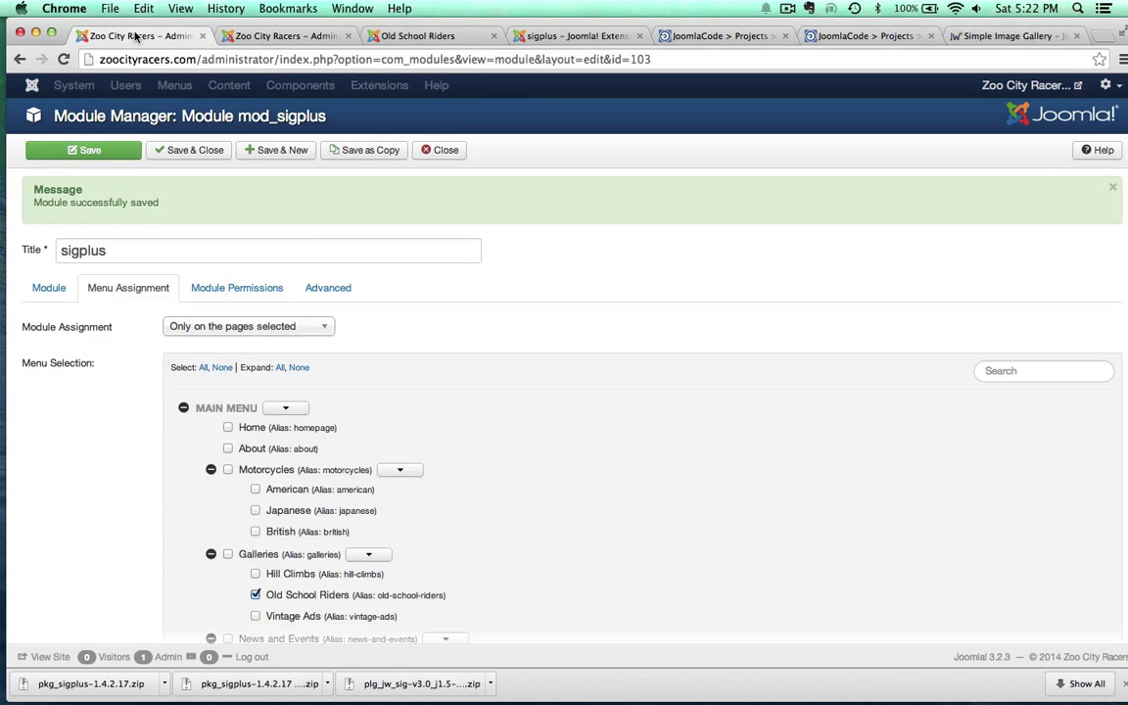
pyautogui.click(50, 287)
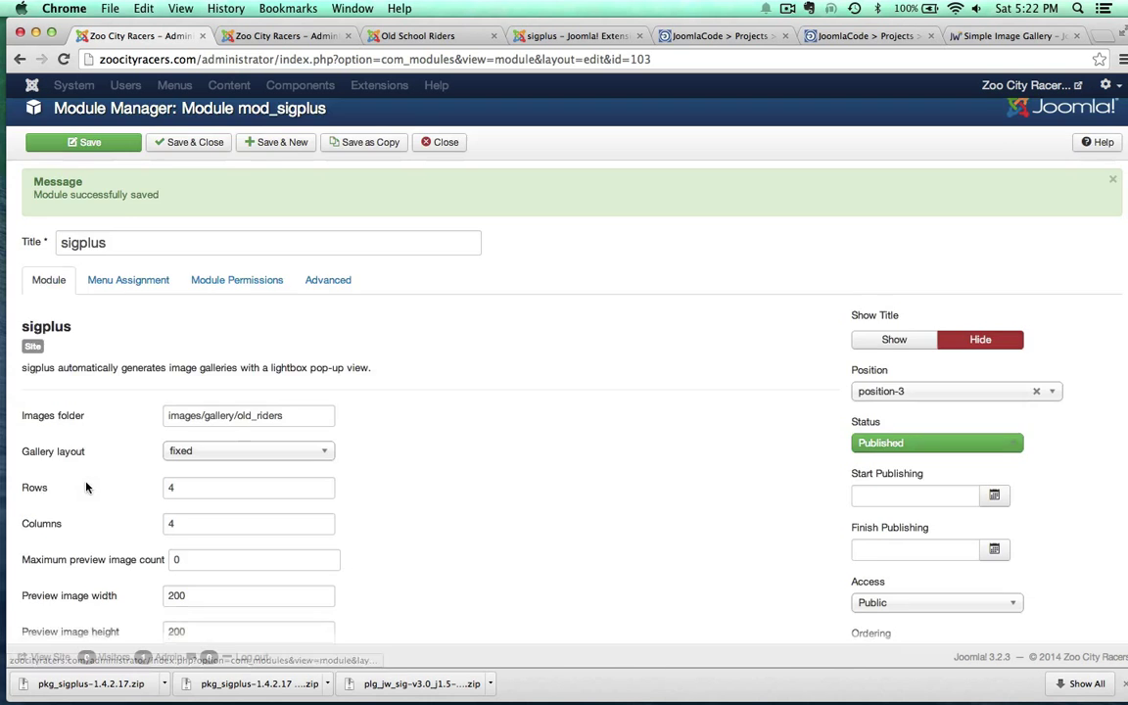
pyautogui.scroll(-3, 88, 486)
pyautogui.scroll(-1, 95, 421)
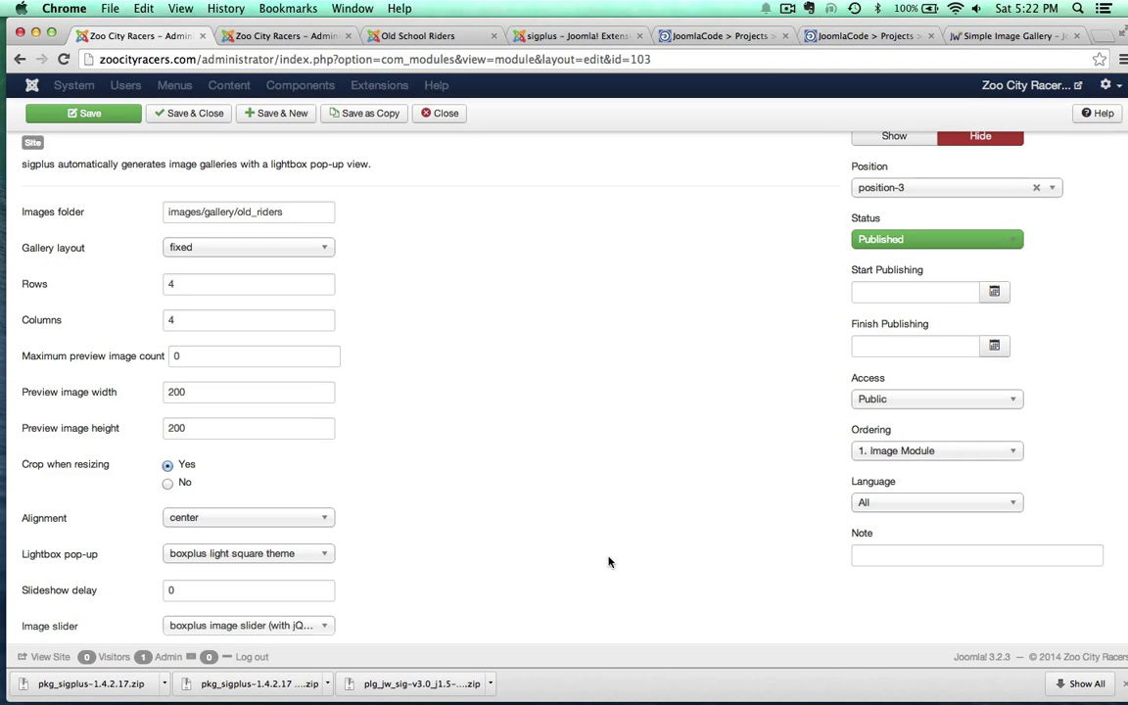
pyautogui.scroll(-5, 608, 561)
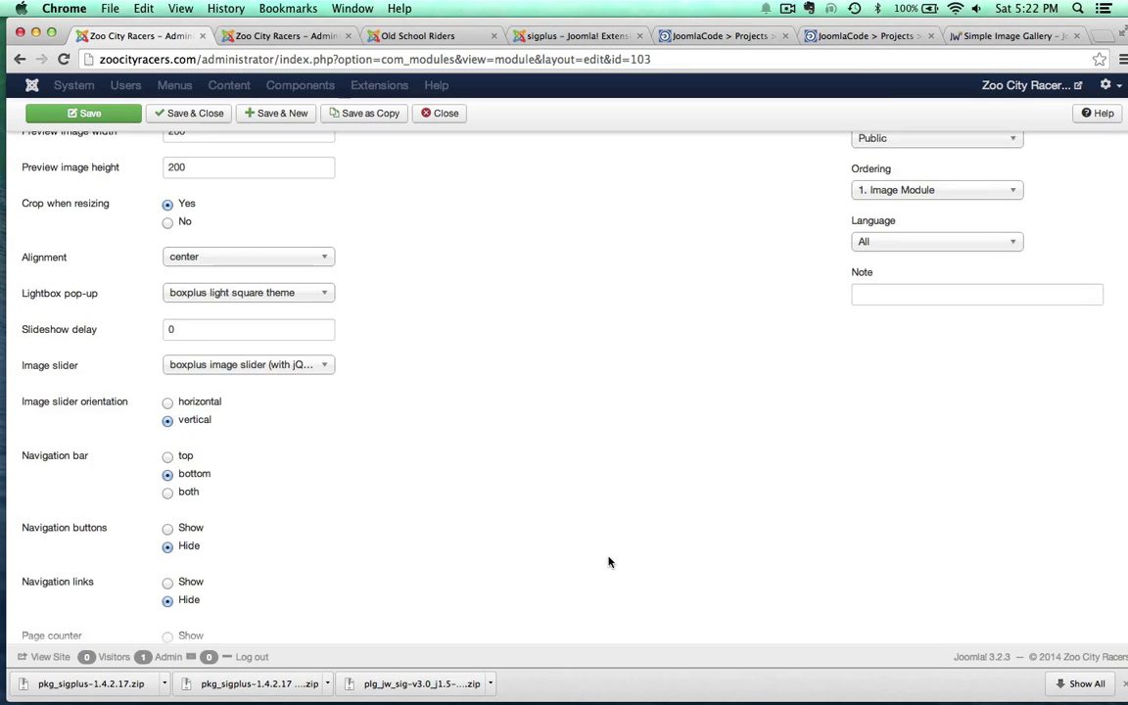
pyautogui.scroll(-2, 608, 561)
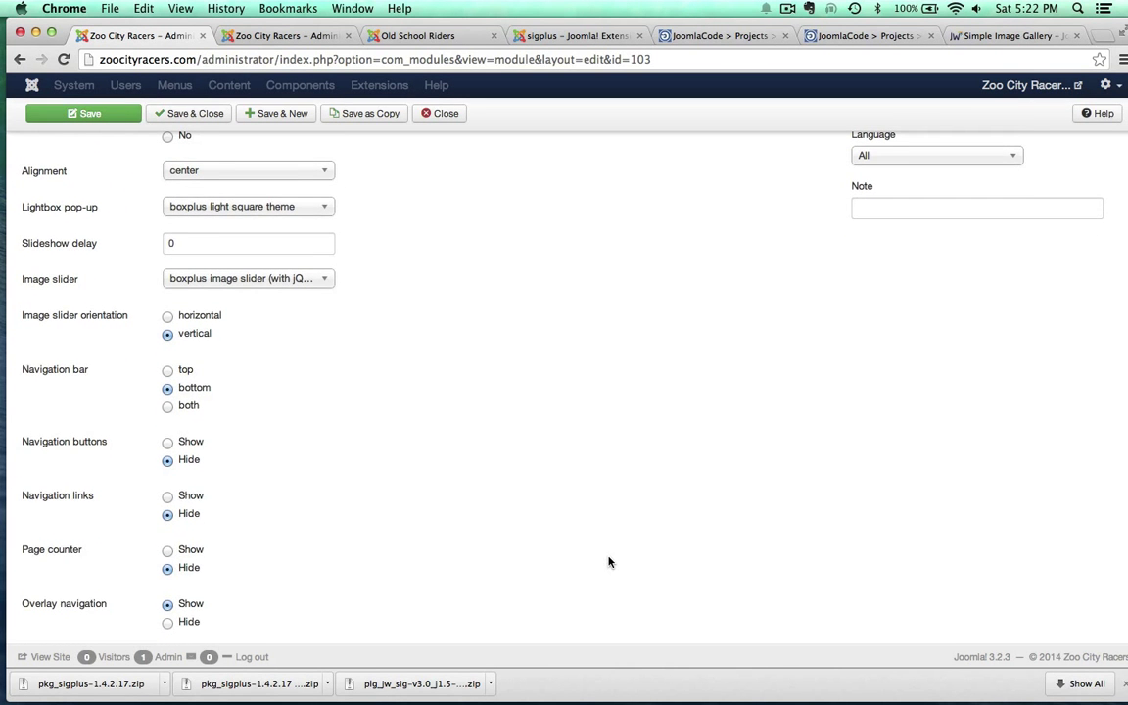
pyautogui.scroll(5, 608, 561)
pyautogui.scroll(-7, 607, 561)
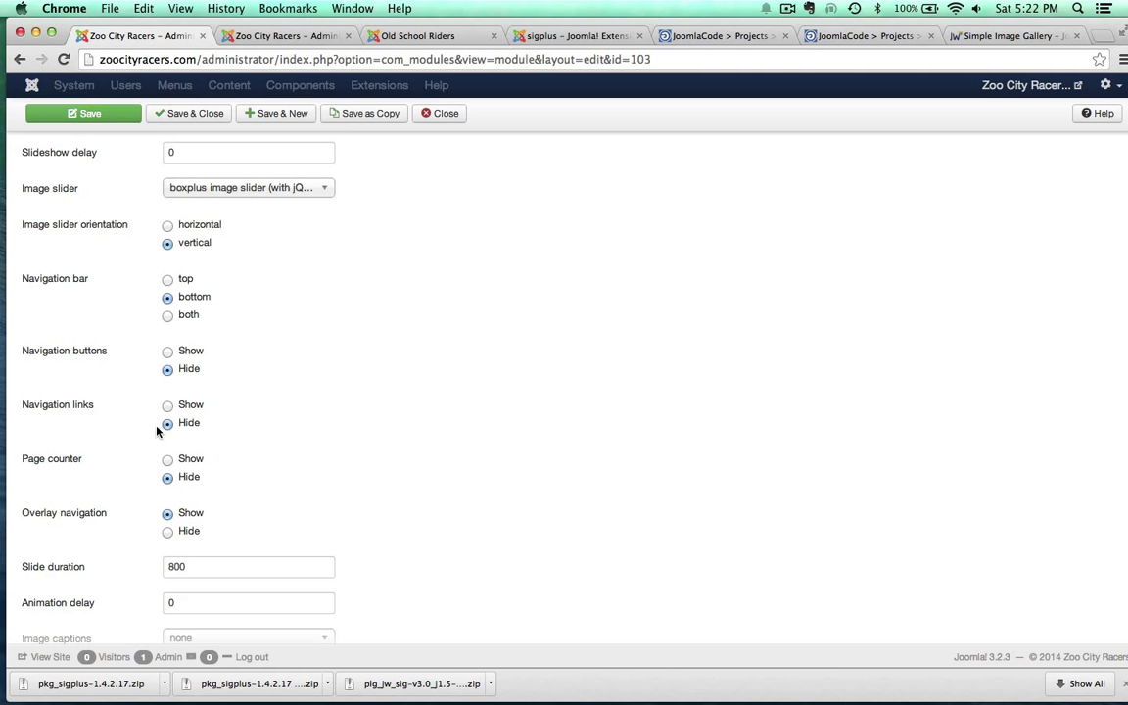
pyautogui.scroll(1, 383, 410)
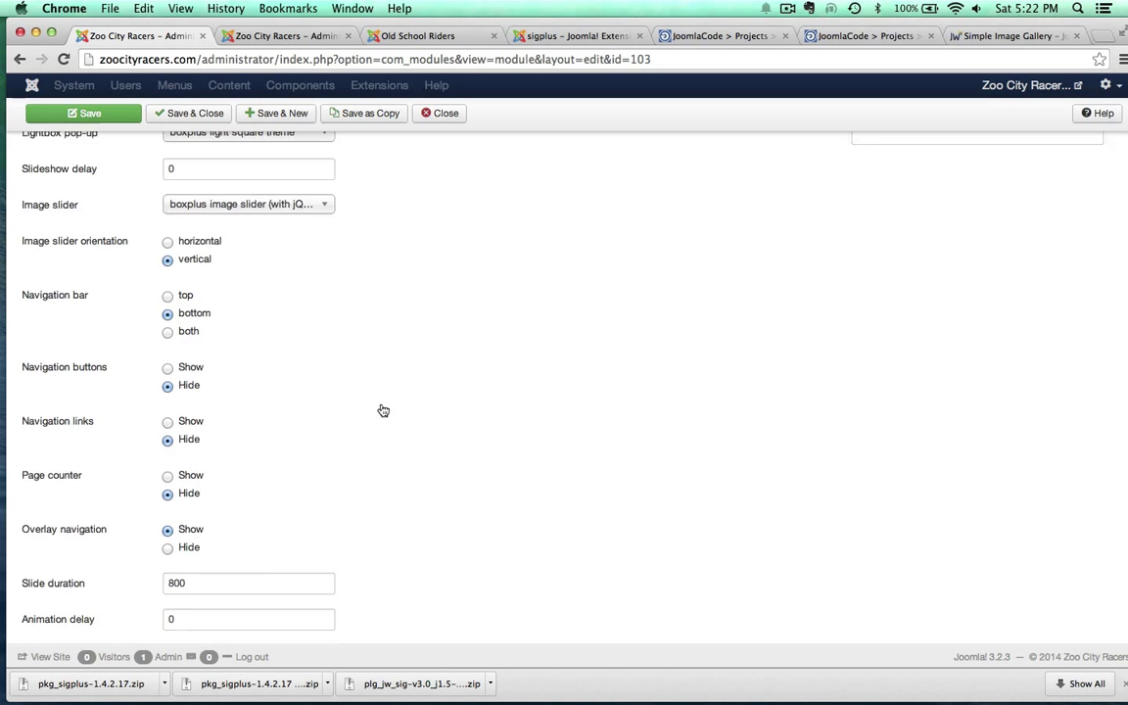
pyautogui.scroll(4, 383, 411)
pyautogui.click(106, 109)
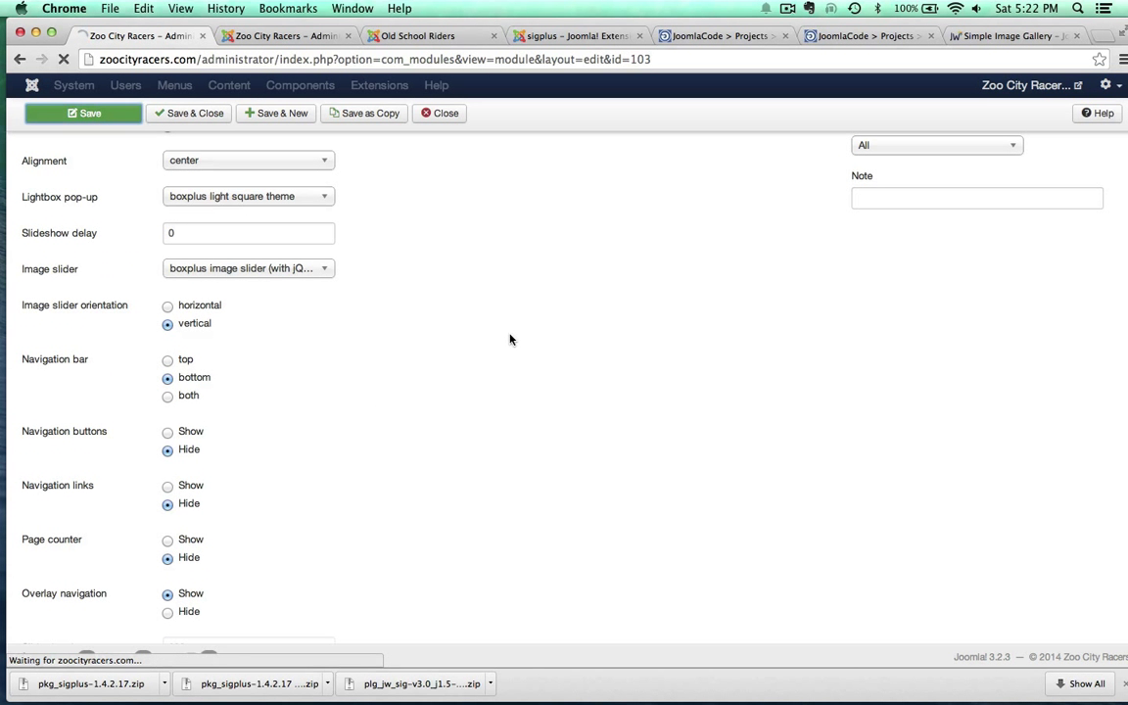
# - Reload the Old School Riders page on the live site and check how the thumbnails are cropped
pyautogui.click(426, 37)
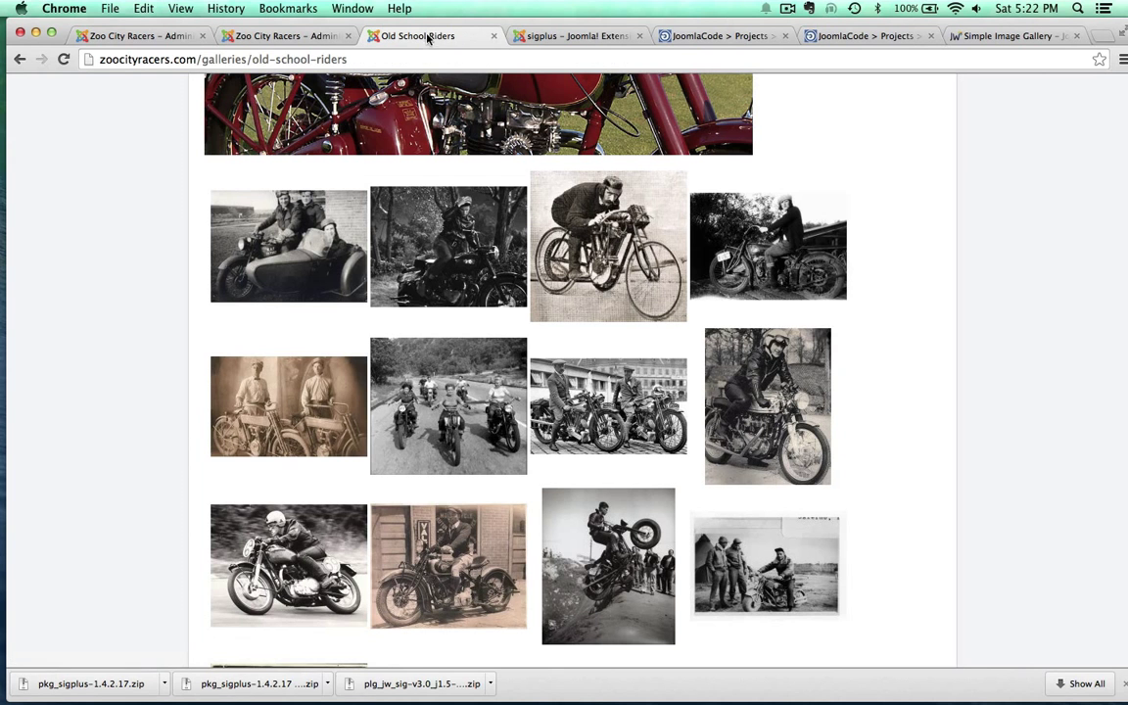
pyautogui.click(64, 59)
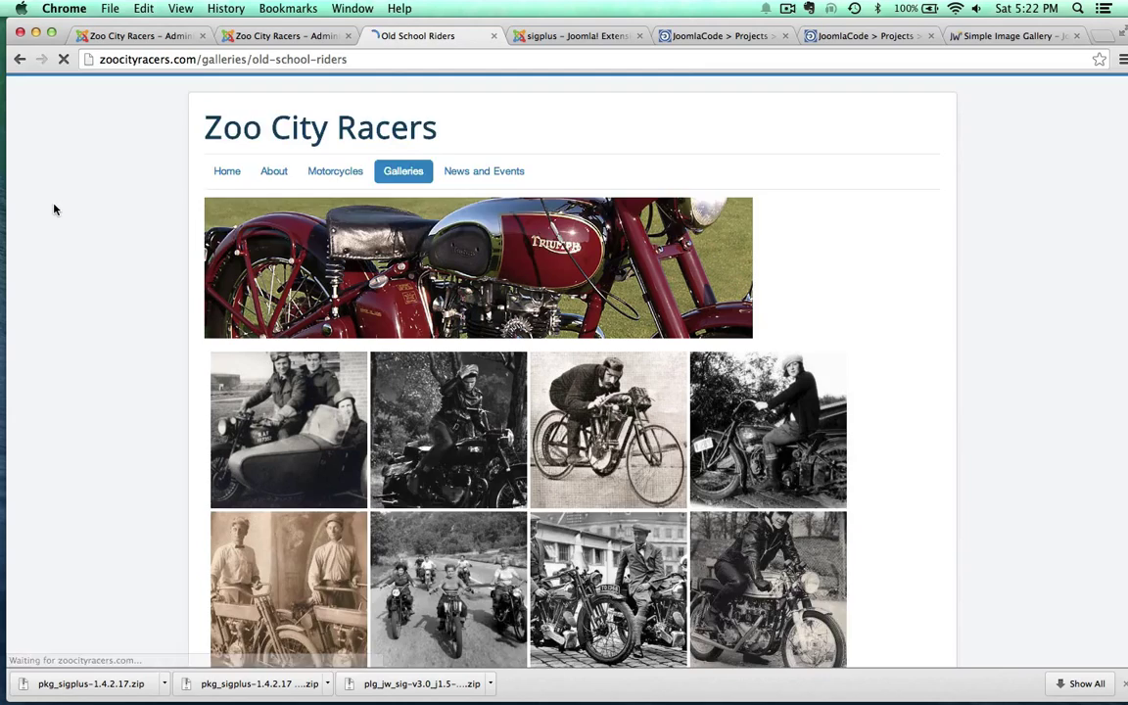
pyautogui.scroll(-4, 111, 323)
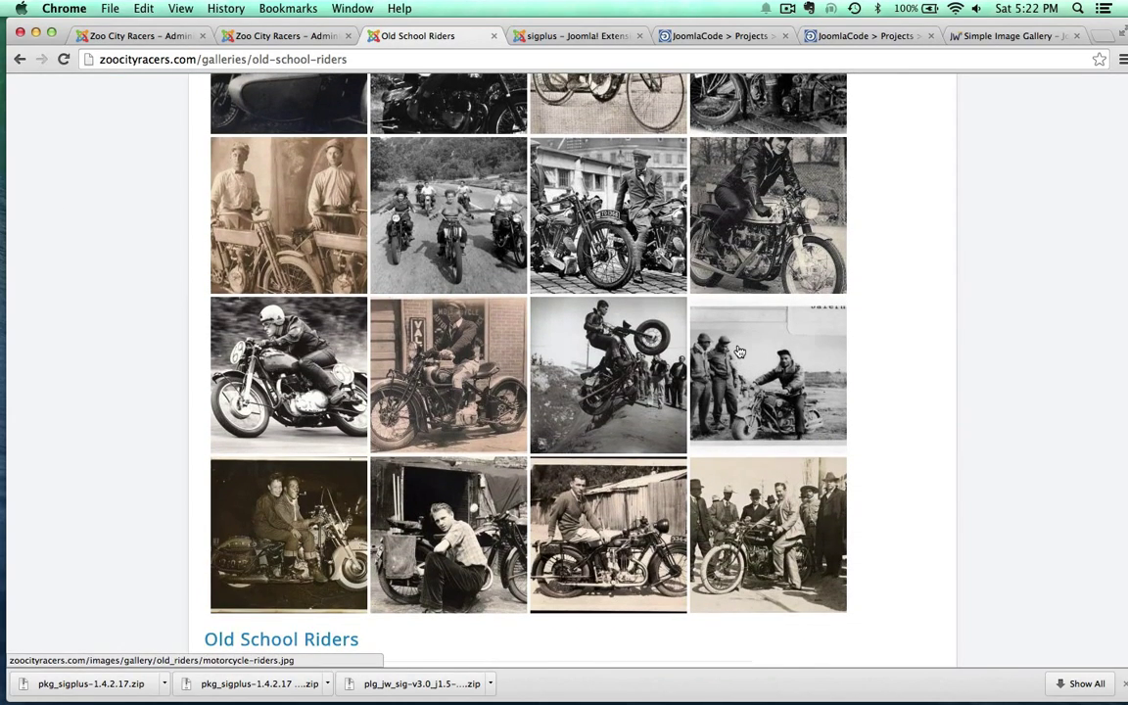
# - Enlarge the motorcycle jump photo in the lightbox, page forward through the following images and close the lightbox
pyautogui.click(624, 344)
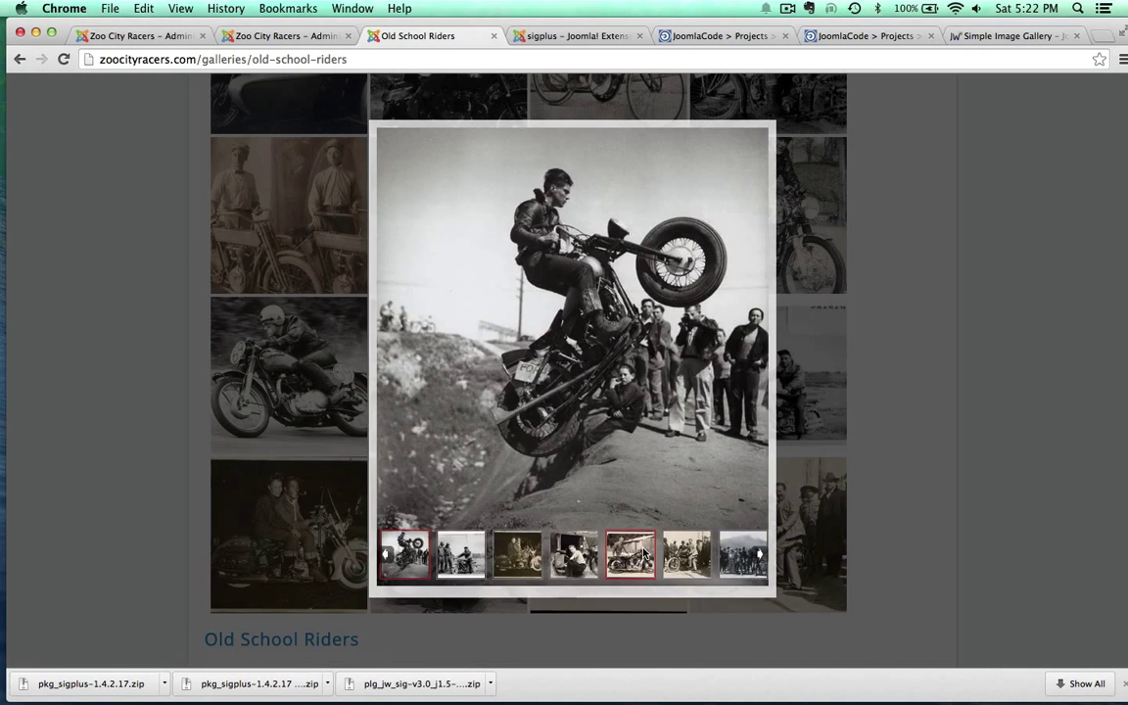
pyautogui.click(740, 357)
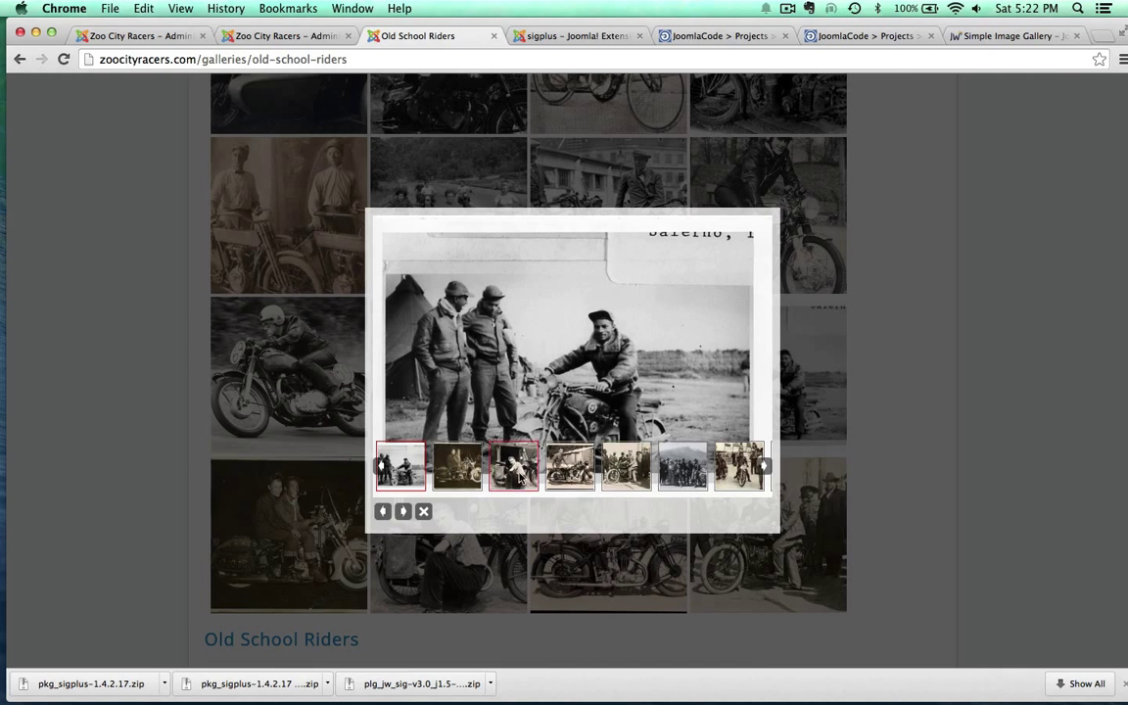
pyautogui.click(746, 359)
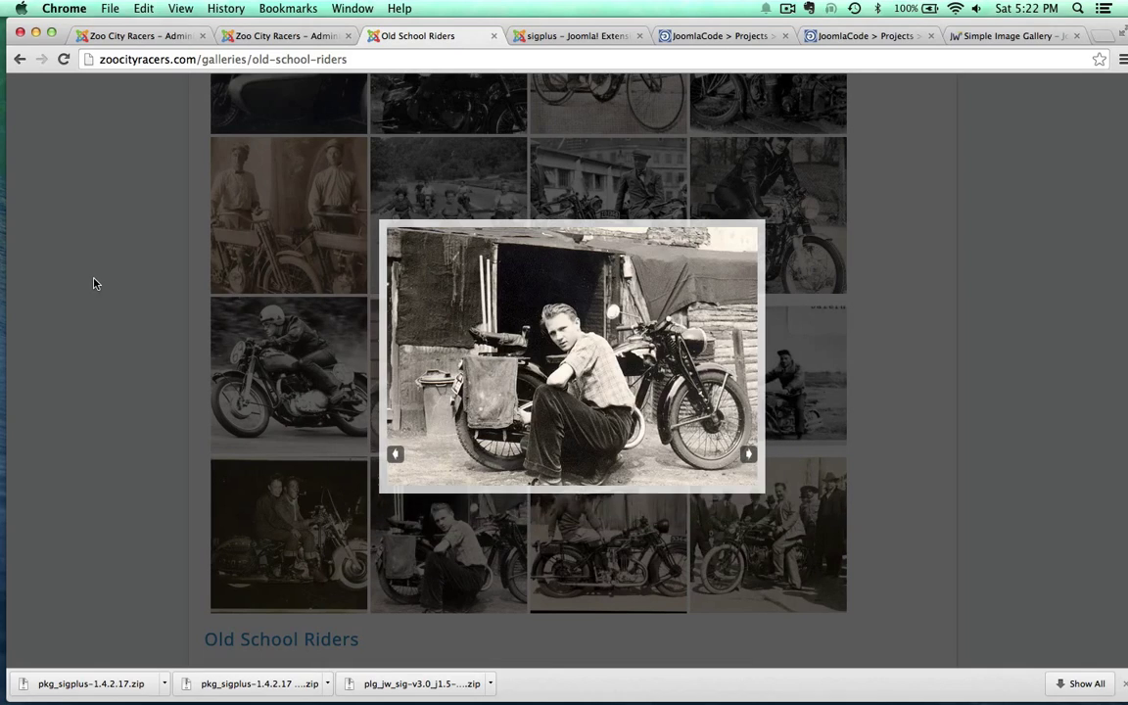
pyautogui.click(50, 171)
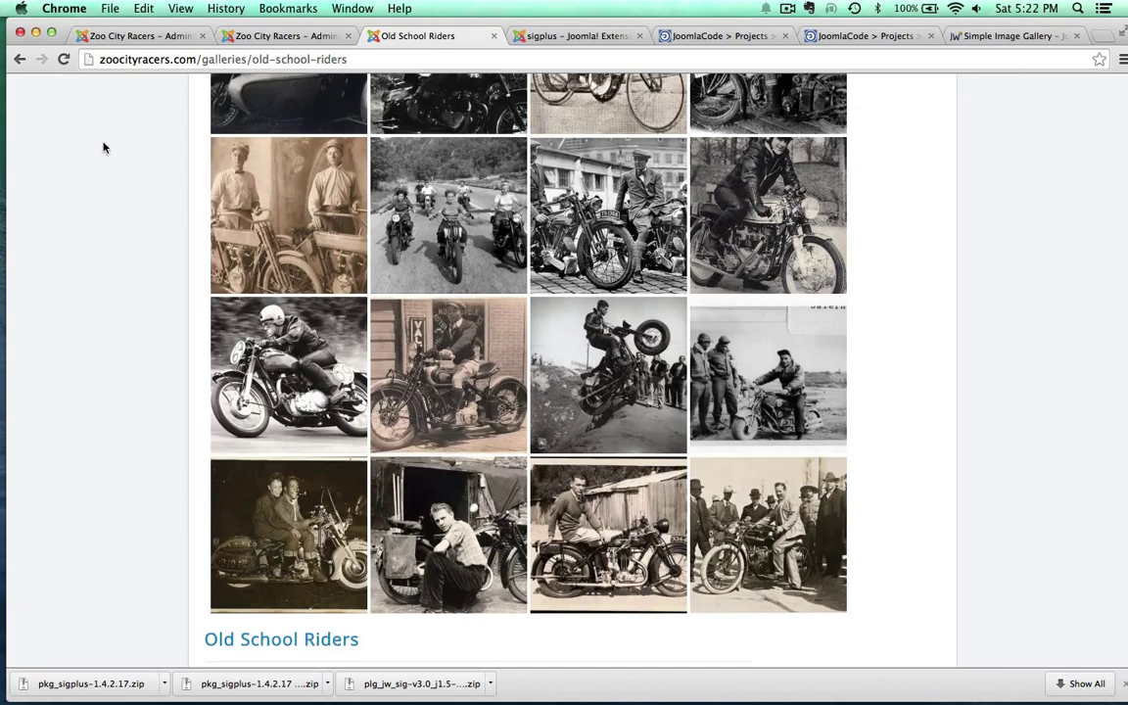
# - Open the Galleries page on the live site and review the three gallery listings
pyautogui.scroll(5, 109, 297)
pyautogui.scroll(-5, 115, 307)
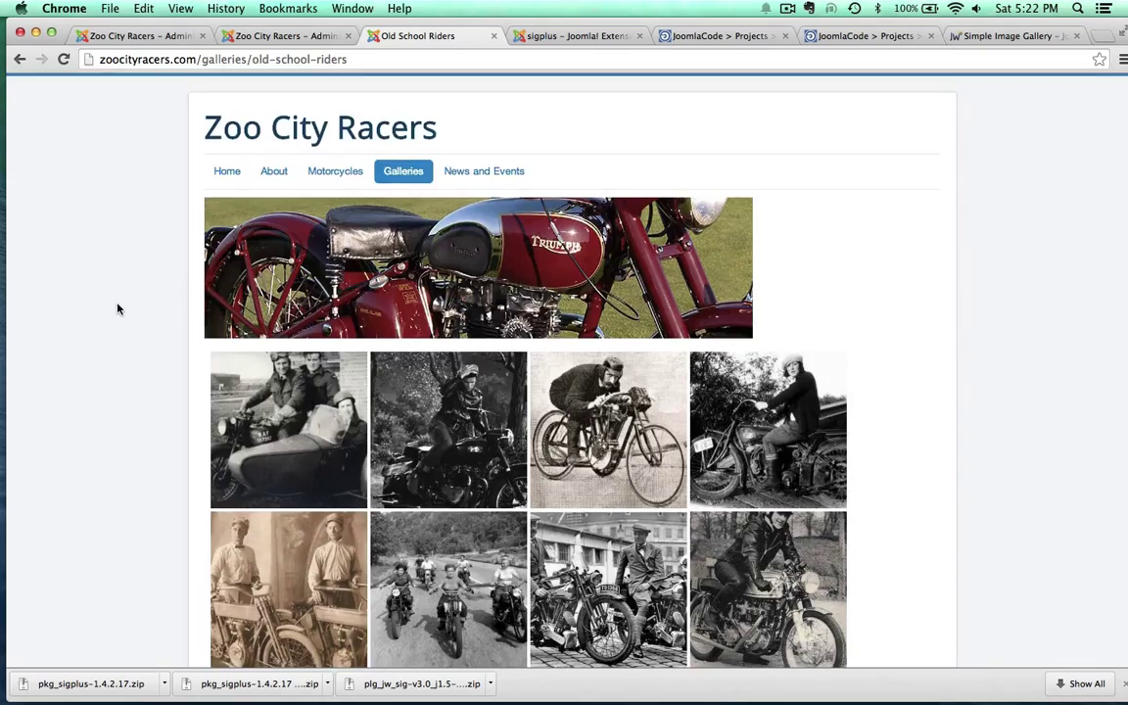
pyautogui.scroll(5, 118, 309)
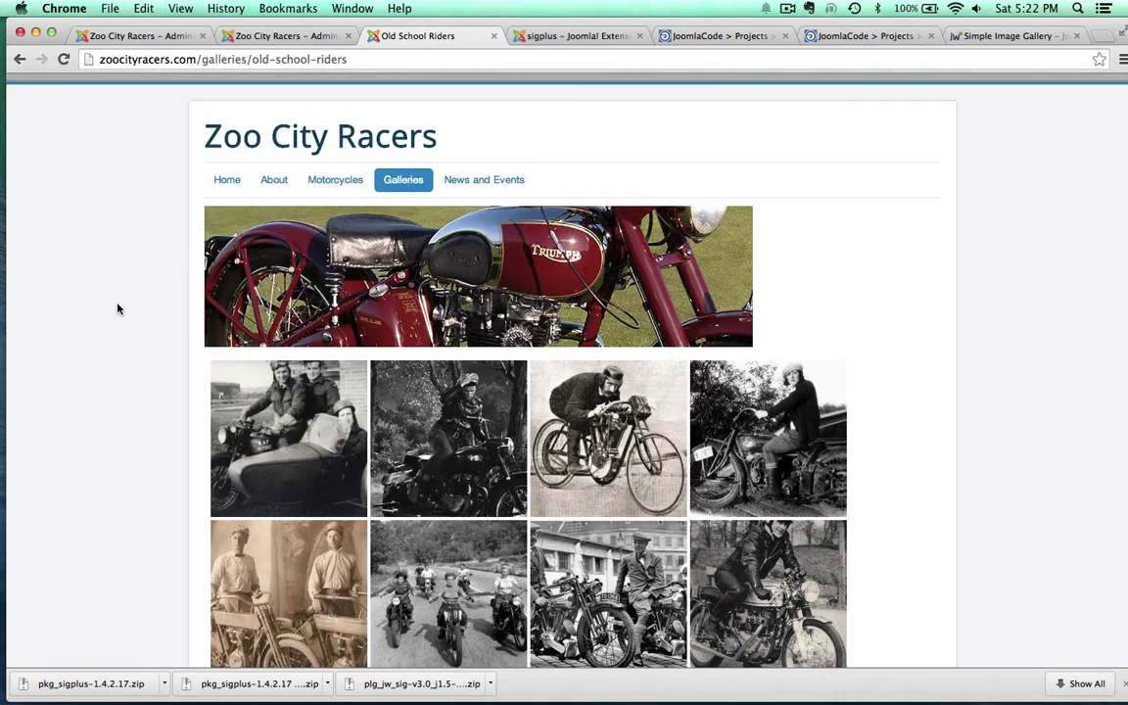
pyautogui.click(403, 184)
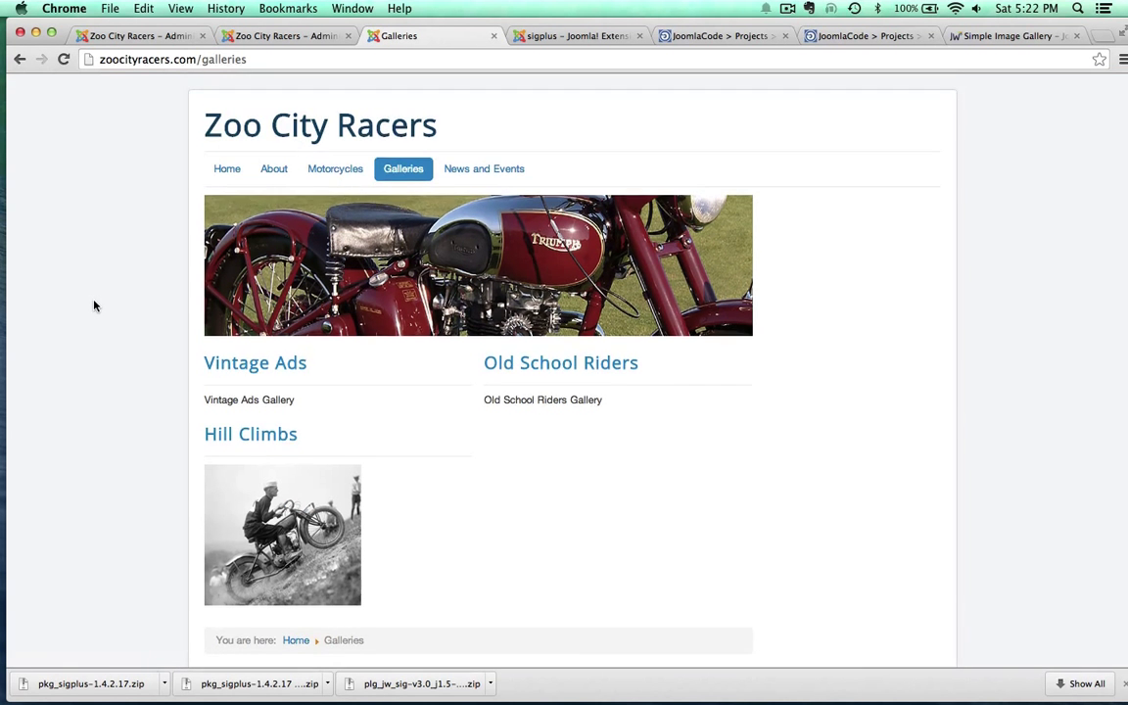
pyautogui.scroll(-2, 94, 305)
pyautogui.scroll(2, 108, 306)
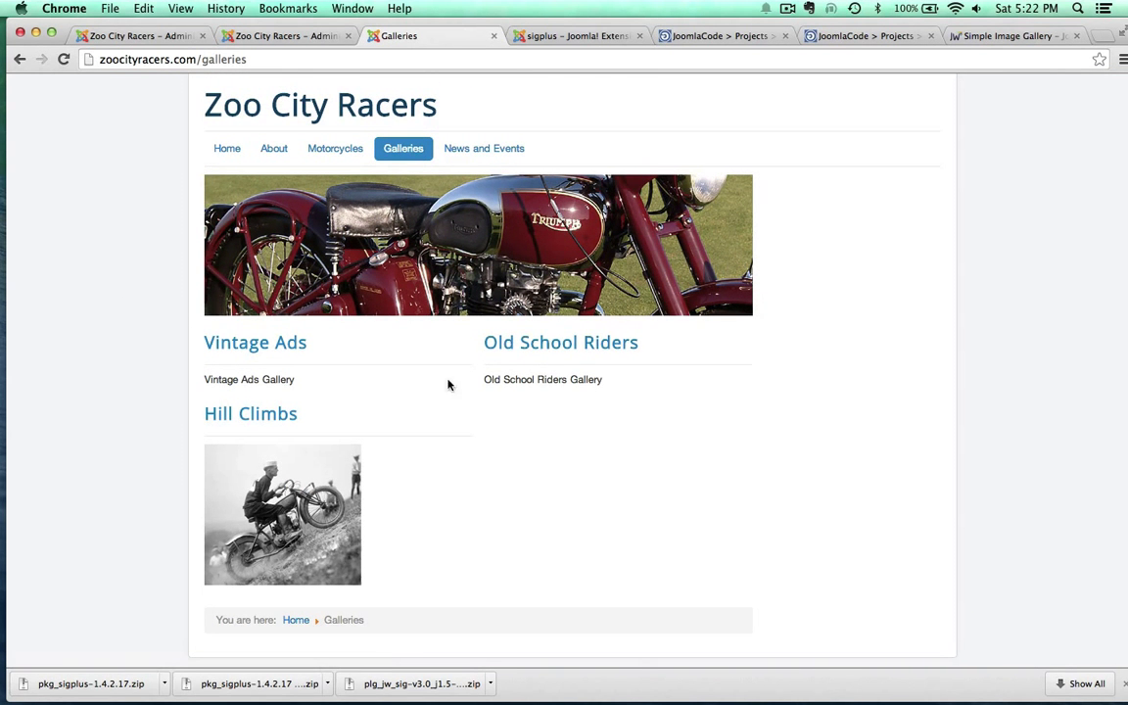
# - Close the sigplus module in the Joomla administrator and open the Article Manager
pyautogui.click(137, 37)
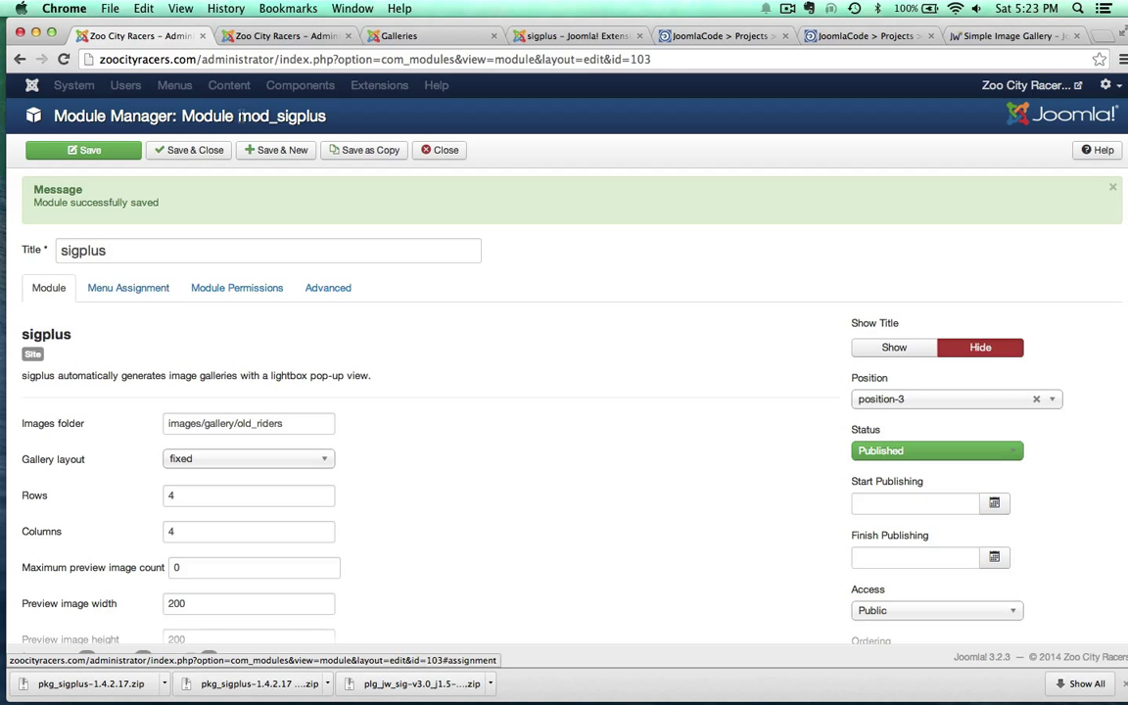
pyautogui.click(451, 150)
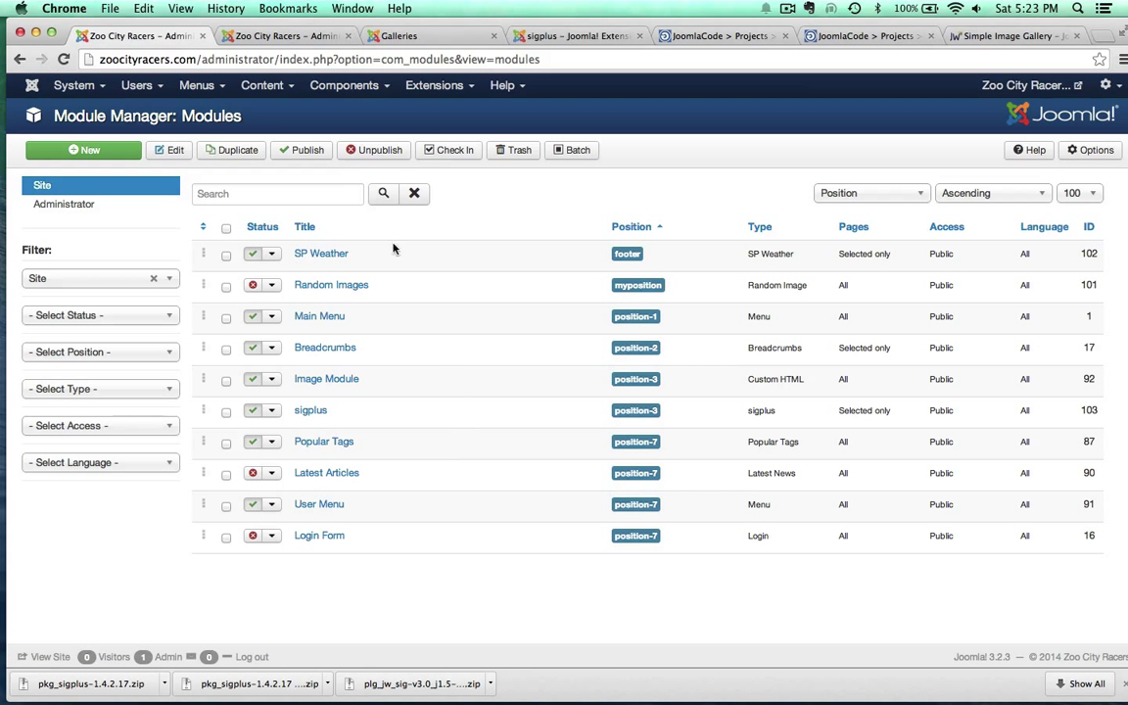
pyautogui.click(262, 85)
pyautogui.click(323, 110)
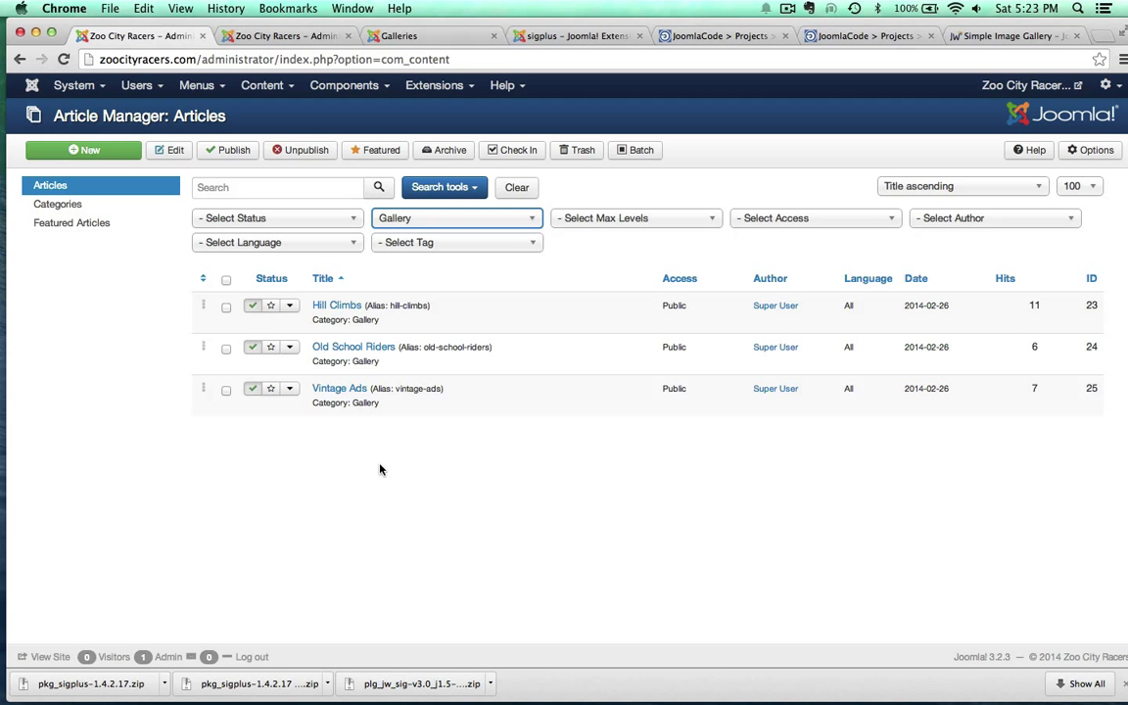
# - Open the Old School Riders article for editing and delete its body text "Old School Riders Gallery"
pyautogui.click(331, 346)
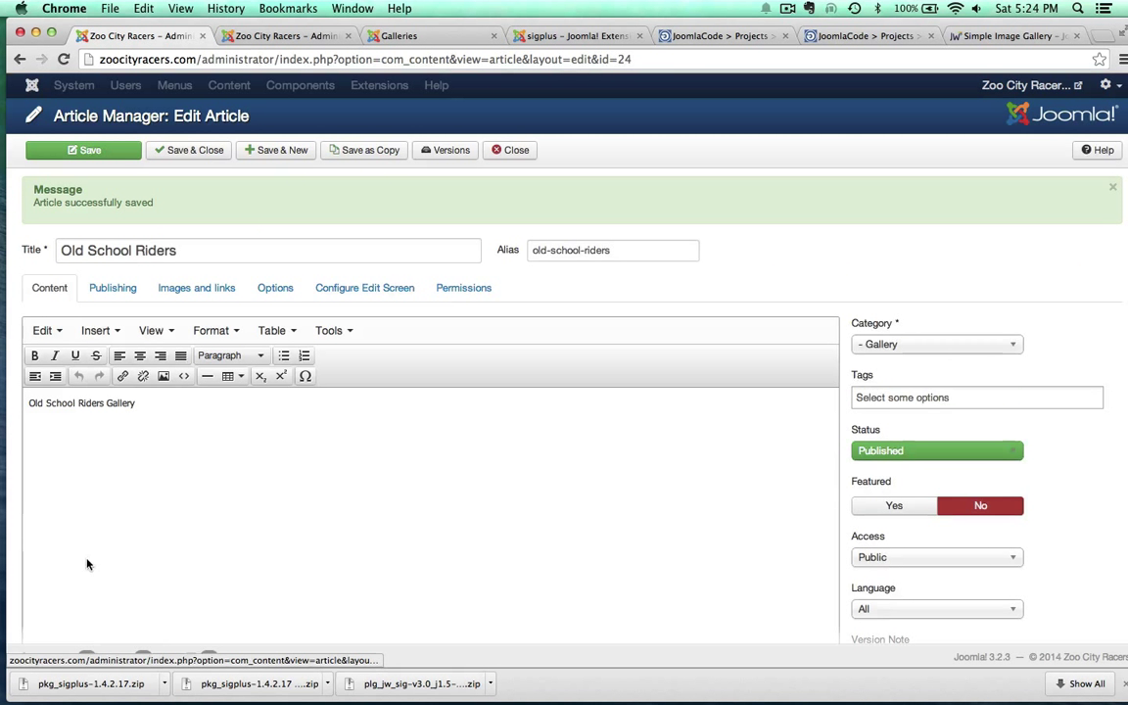
pyautogui.moveTo(147, 403); pyautogui.dragTo(2, 374)
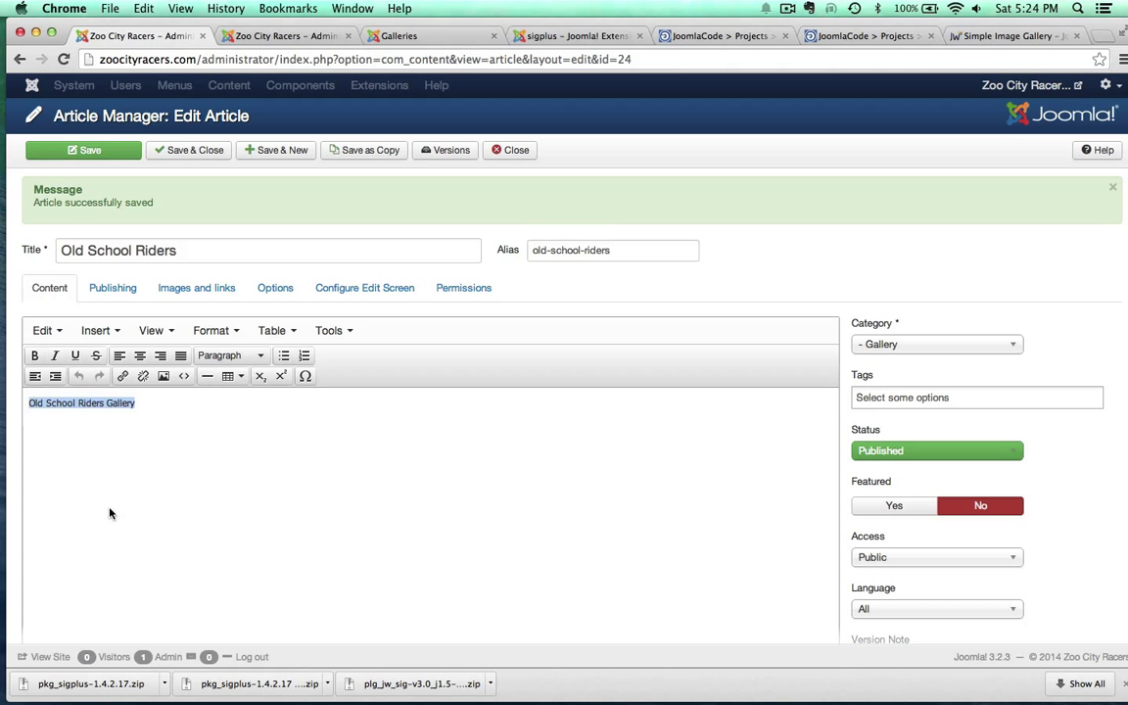
pyautogui.press('BackSpace')
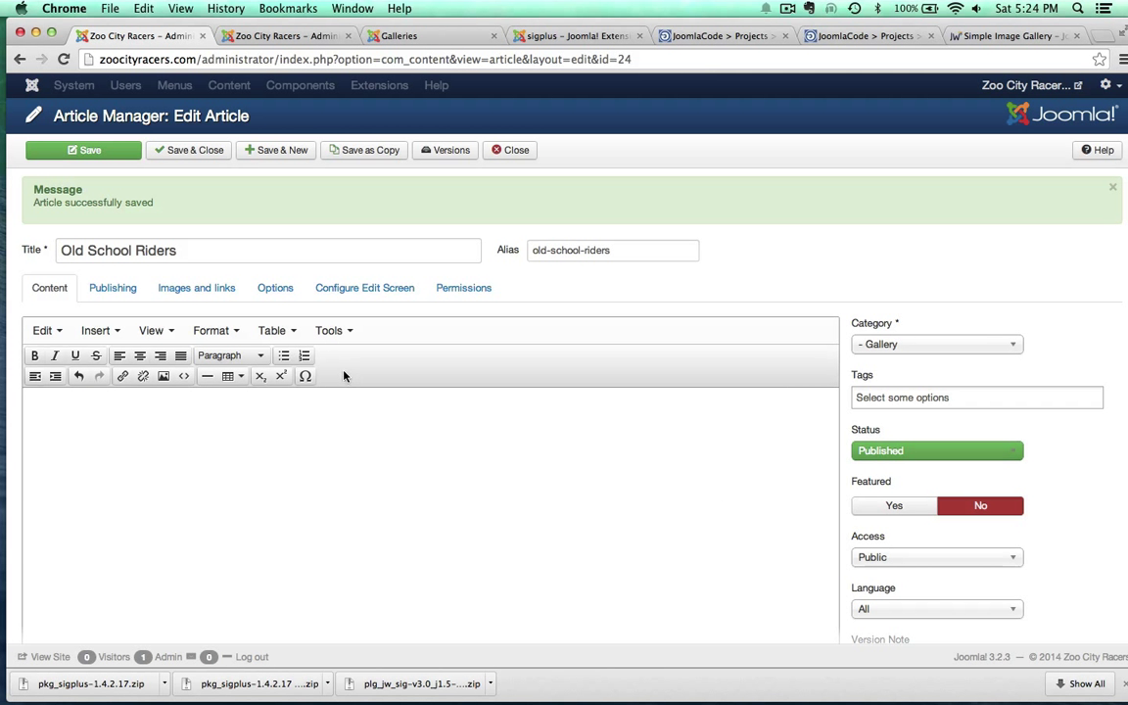
# - Set the article's intro image to old_riders_teaser.jpg from the gallery/gallery_teasers folder
pyautogui.click(202, 288)
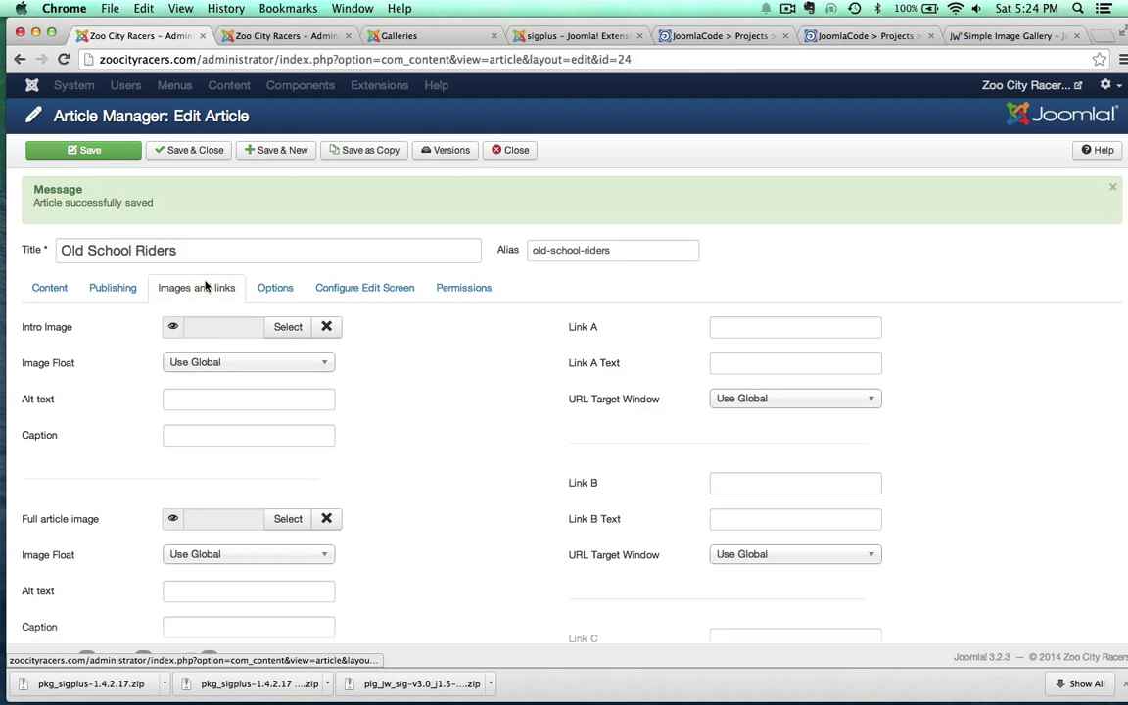
pyautogui.click(286, 327)
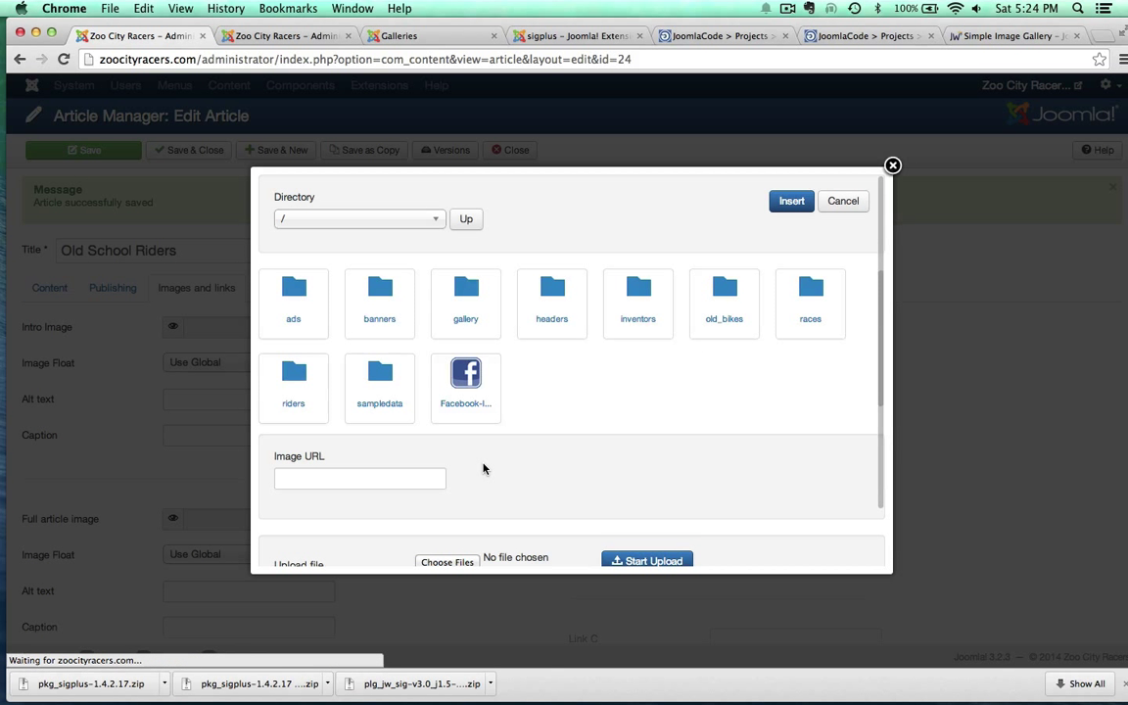
pyautogui.click(466, 298)
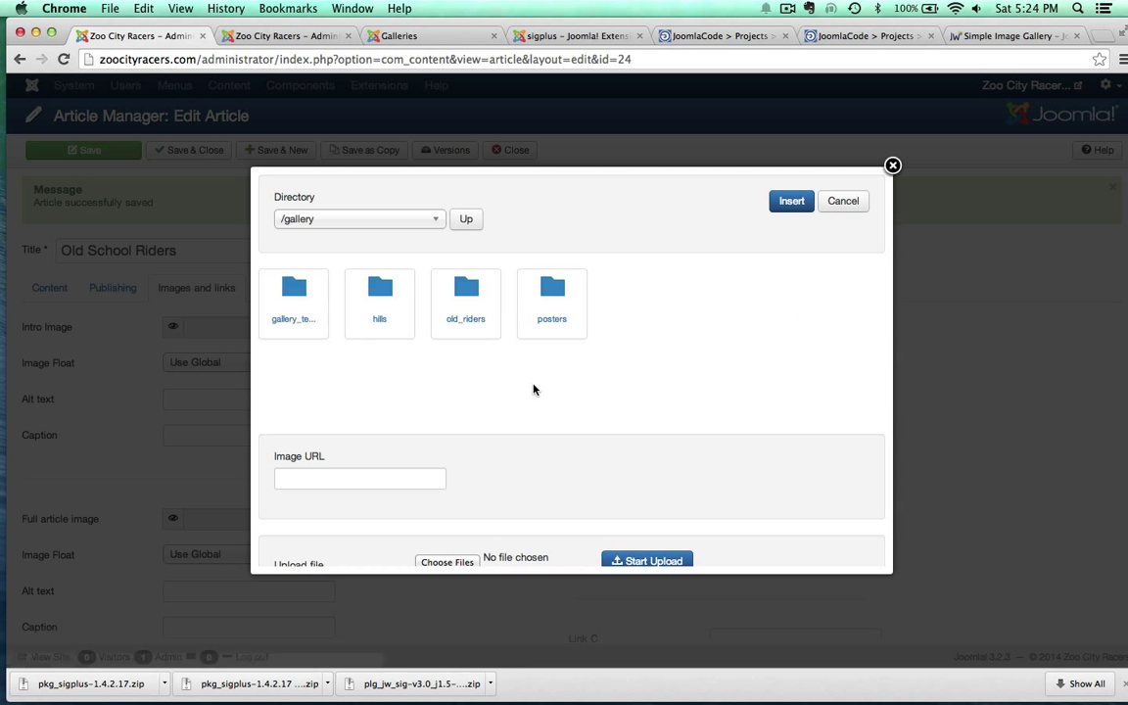
pyautogui.click(294, 299)
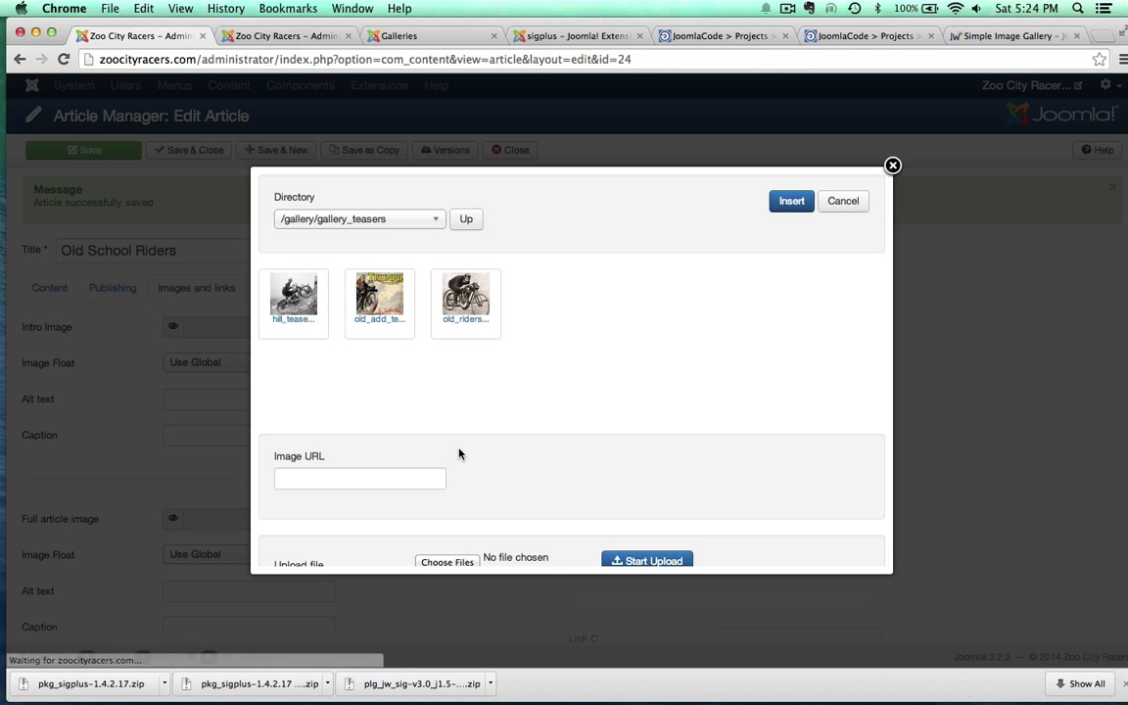
pyautogui.click(465, 299)
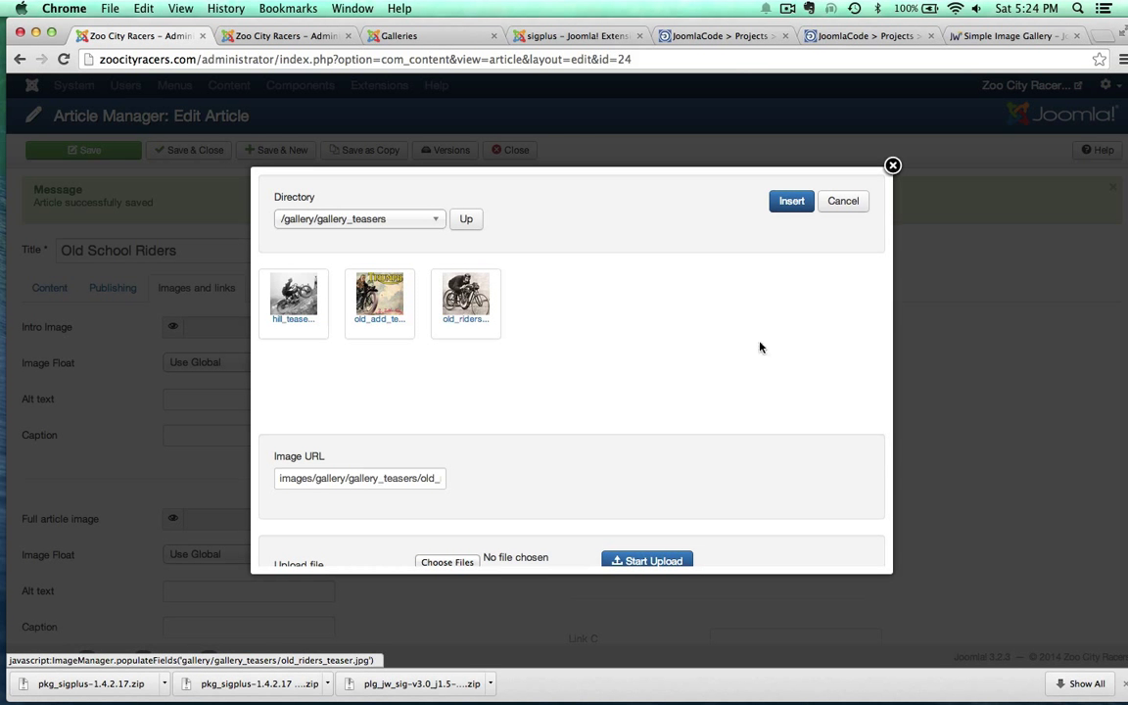
pyautogui.click(790, 200)
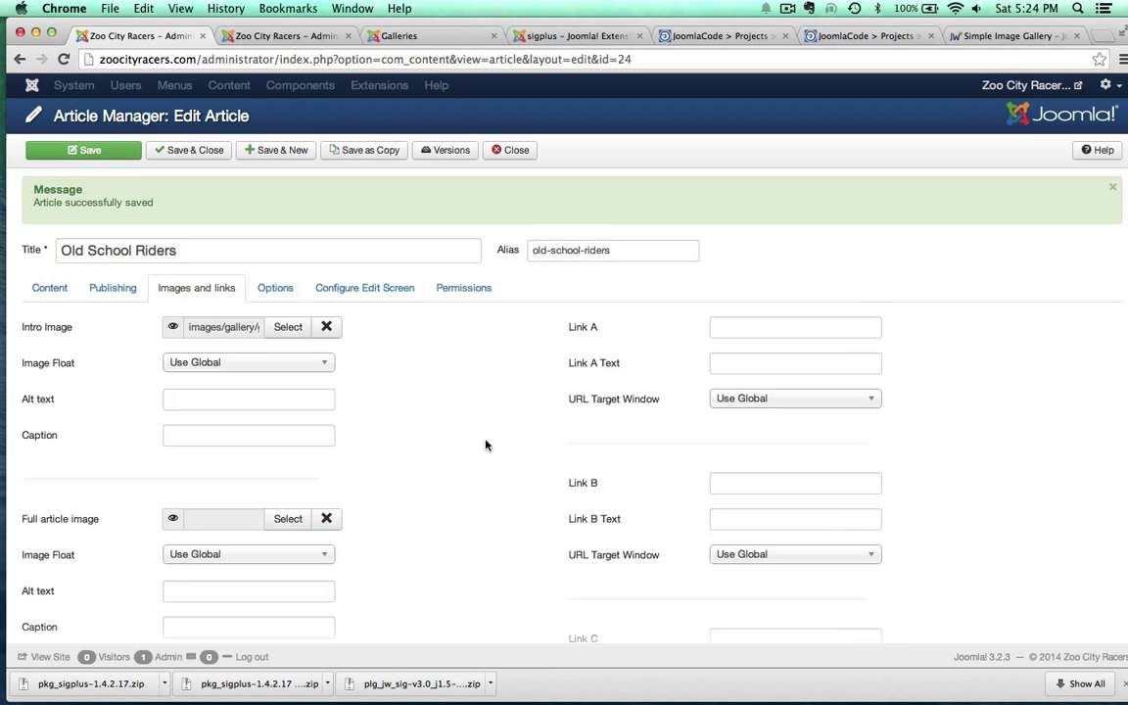
# - Reload the live Galleries page, open the Old School Riders gallery and review its image thumbnails
pyautogui.click(410, 37)
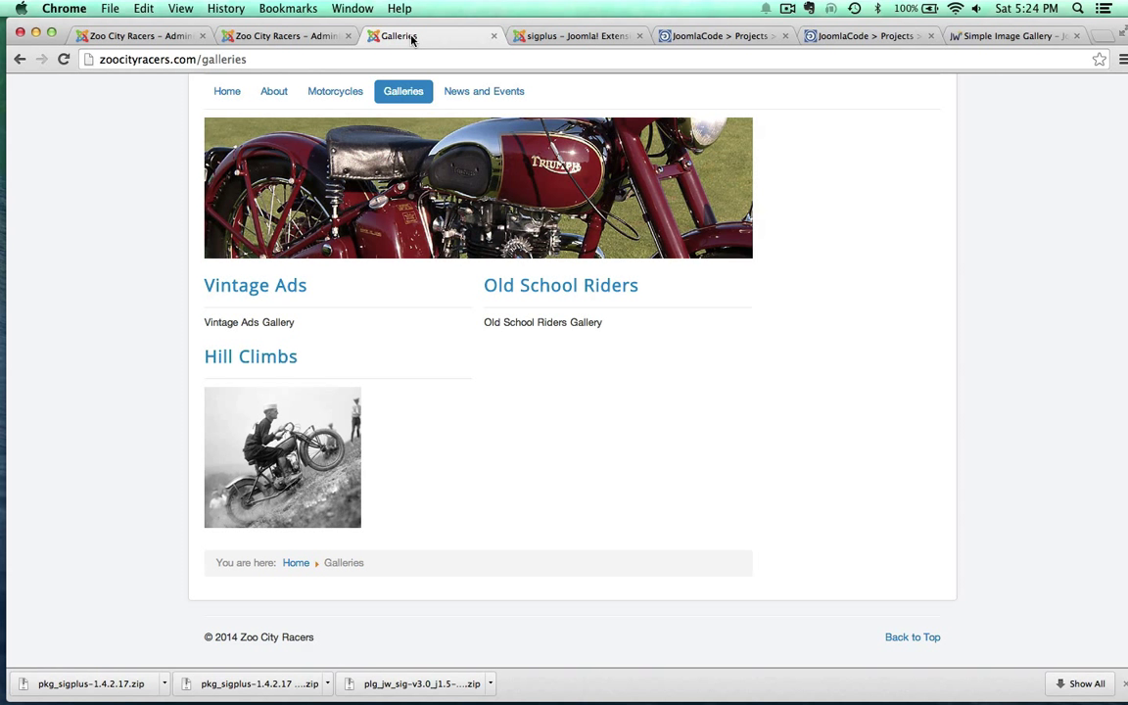
pyautogui.click(63, 61)
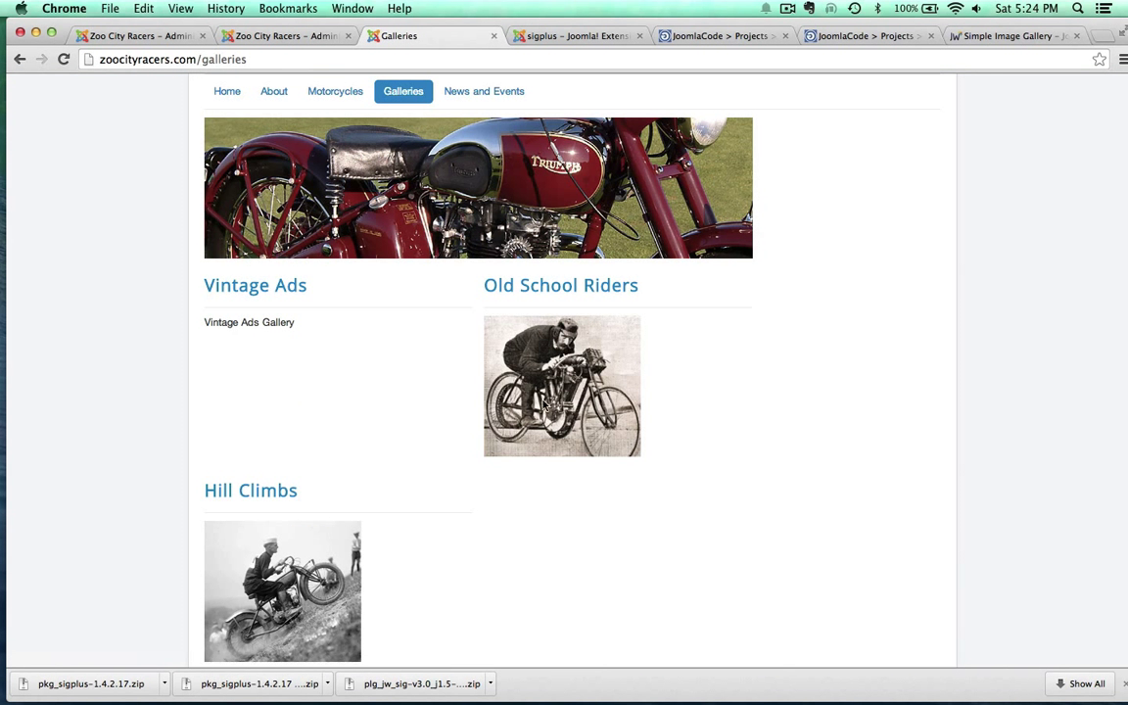
pyautogui.click(536, 297)
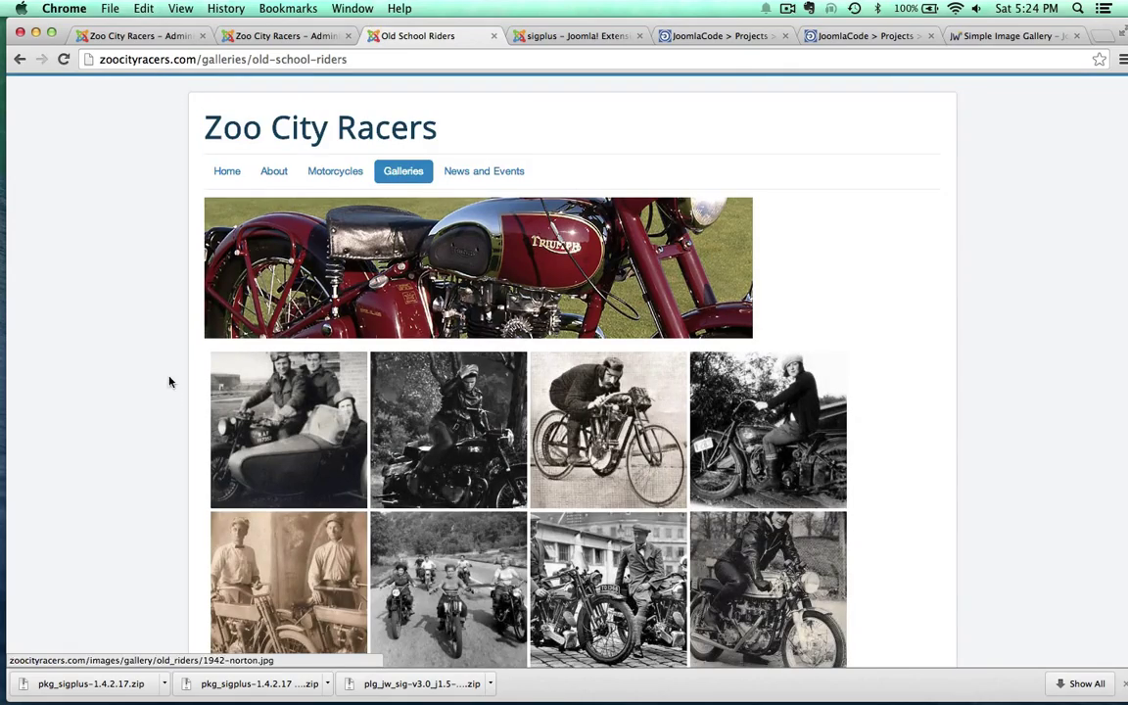
pyautogui.scroll(-5, 114, 420)
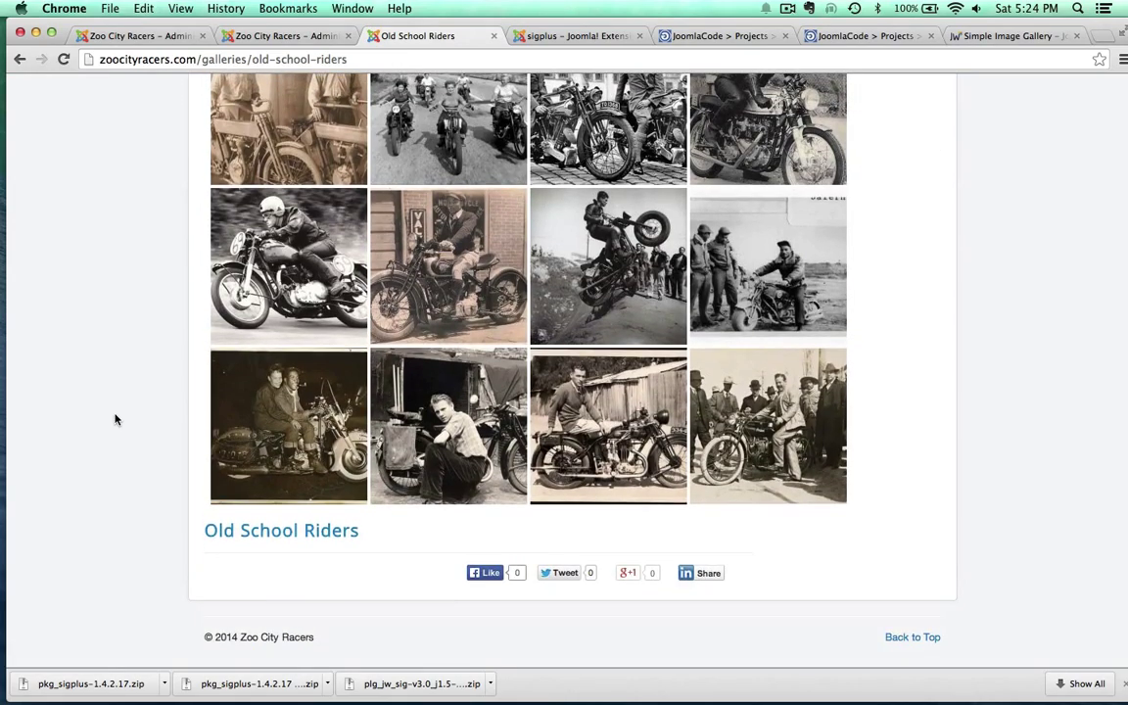
pyautogui.scroll(5, 115, 419)
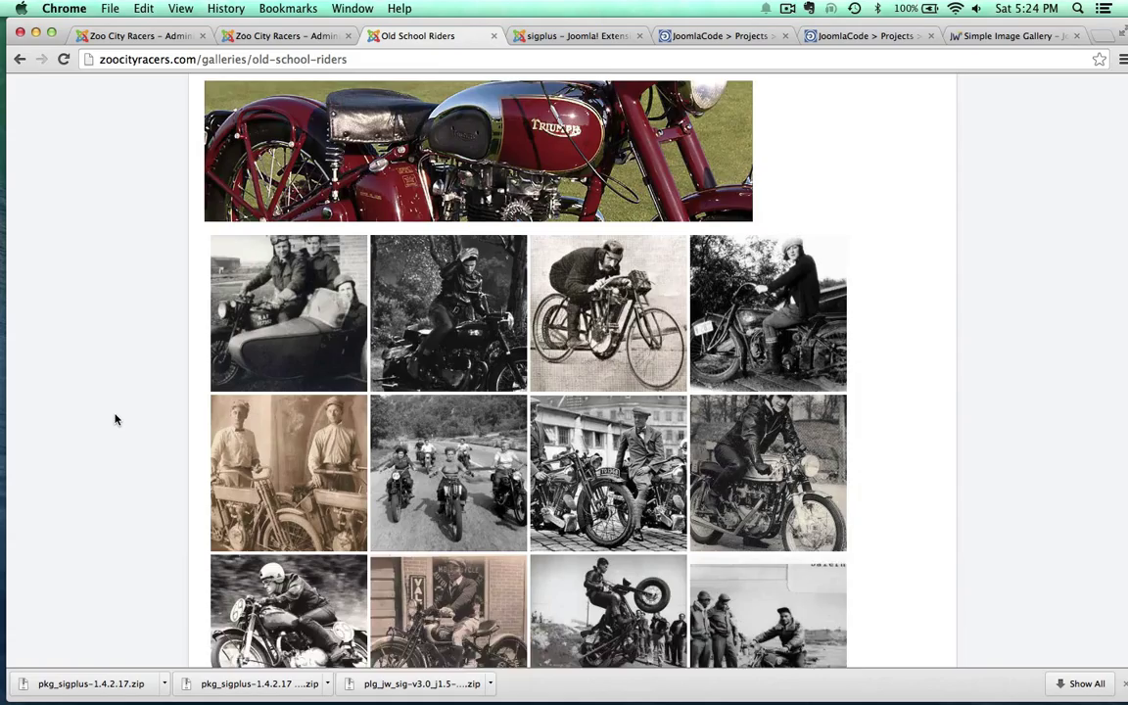
pyautogui.scroll(-5, 115, 419)
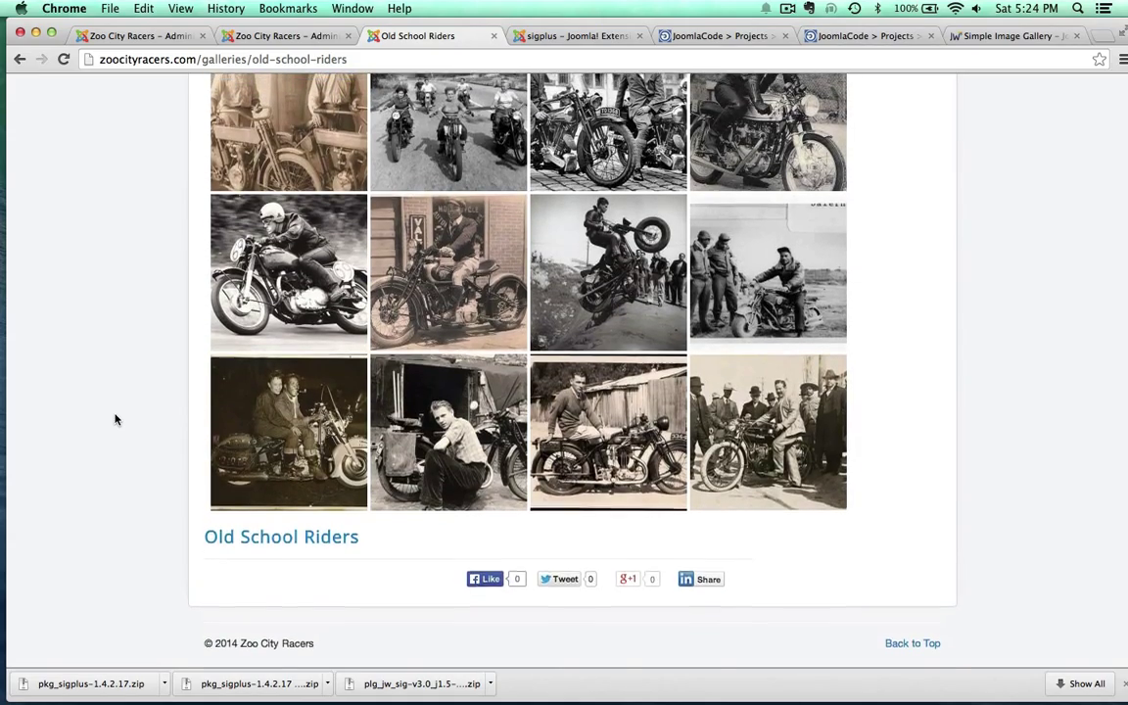
pyautogui.scroll(4, 114, 419)
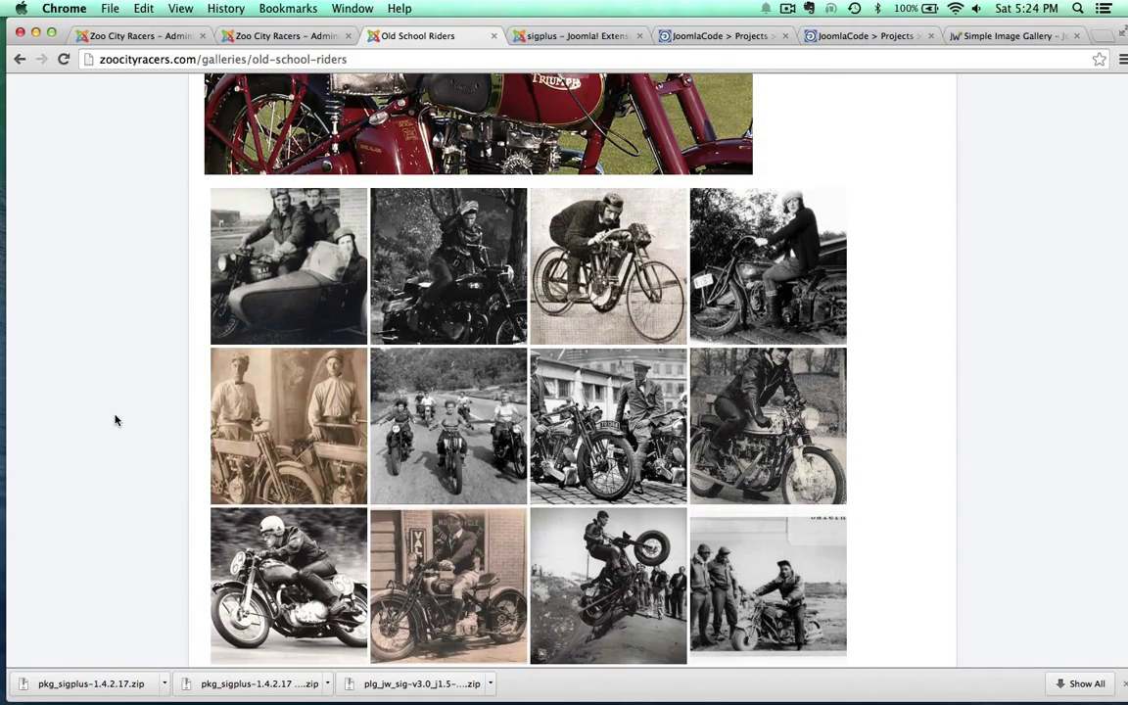
pyautogui.scroll(2, 114, 419)
pyautogui.scroll(-6, 115, 419)
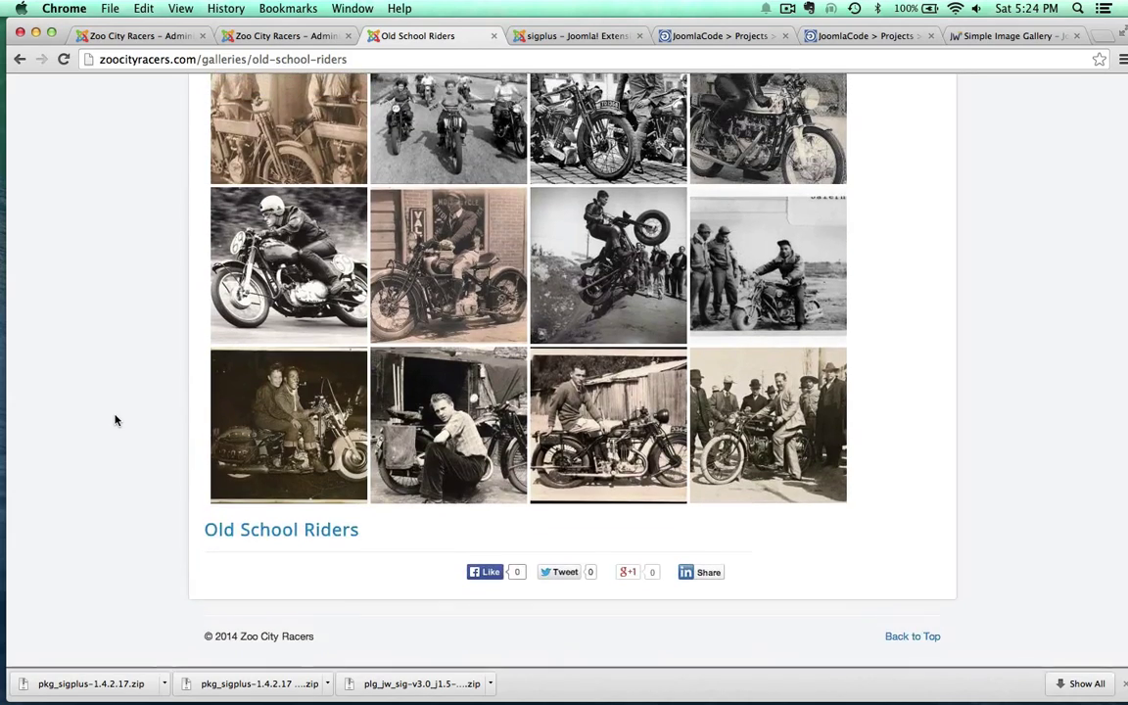
pyautogui.scroll(6, 115, 419)
# - Check the Old School Riders article's content in the administrator and close the article
pyautogui.click(132, 35)
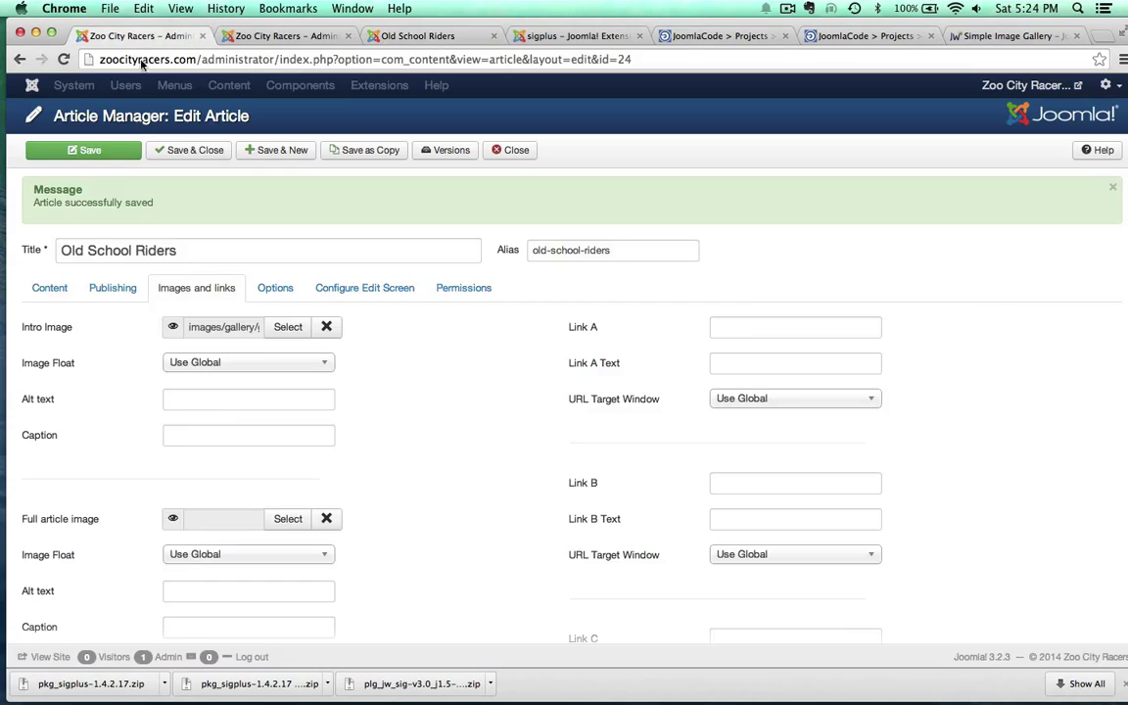
pyautogui.click(46, 286)
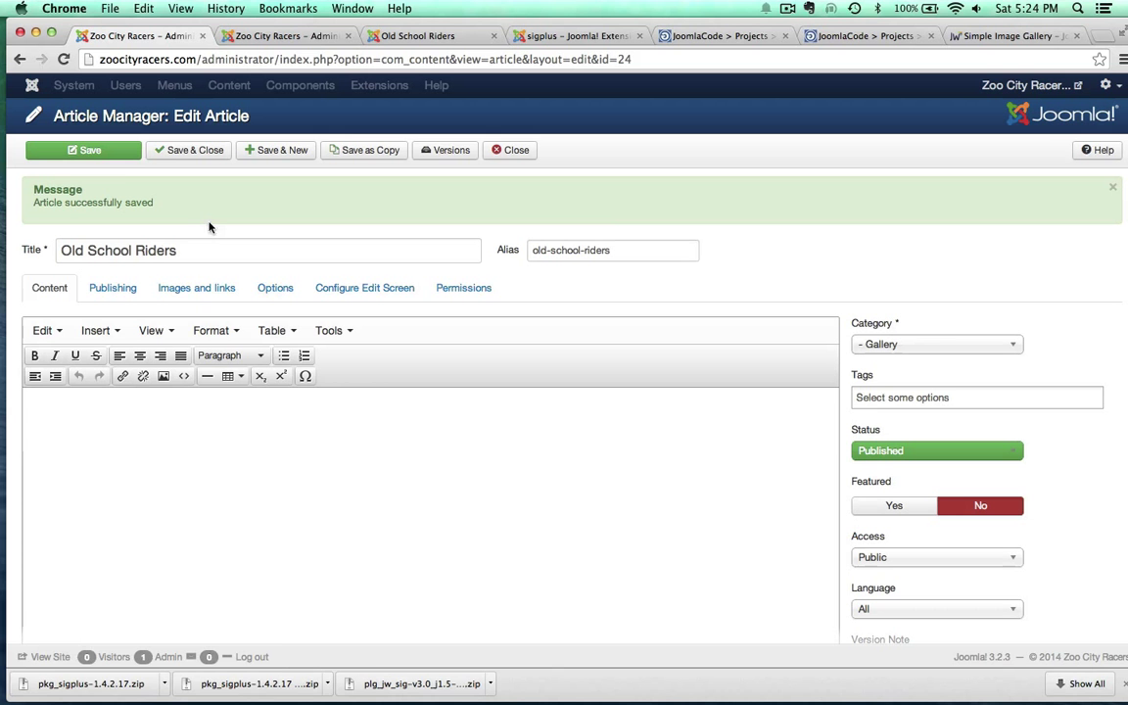
pyautogui.click(519, 150)
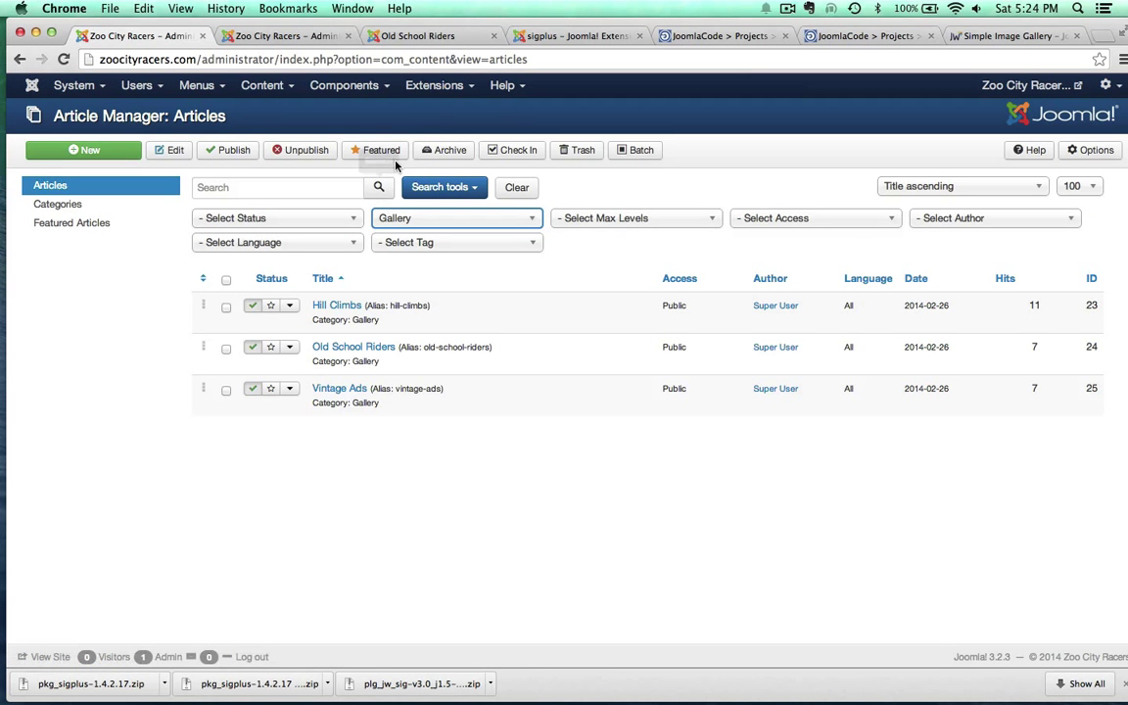
# - Review the live Old School Riders gallery again and look at the gallery folders in the Media Manager
pyautogui.click(399, 38)
pyautogui.scroll(-5, 9, 371)
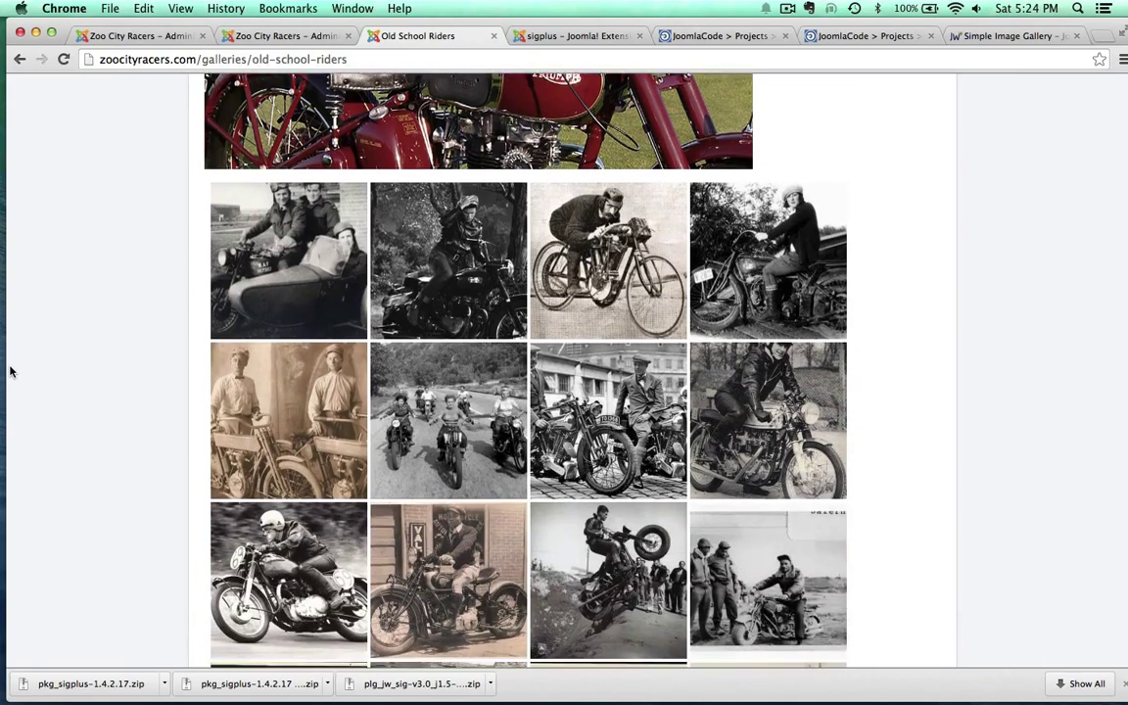
pyautogui.scroll(5, 10, 370)
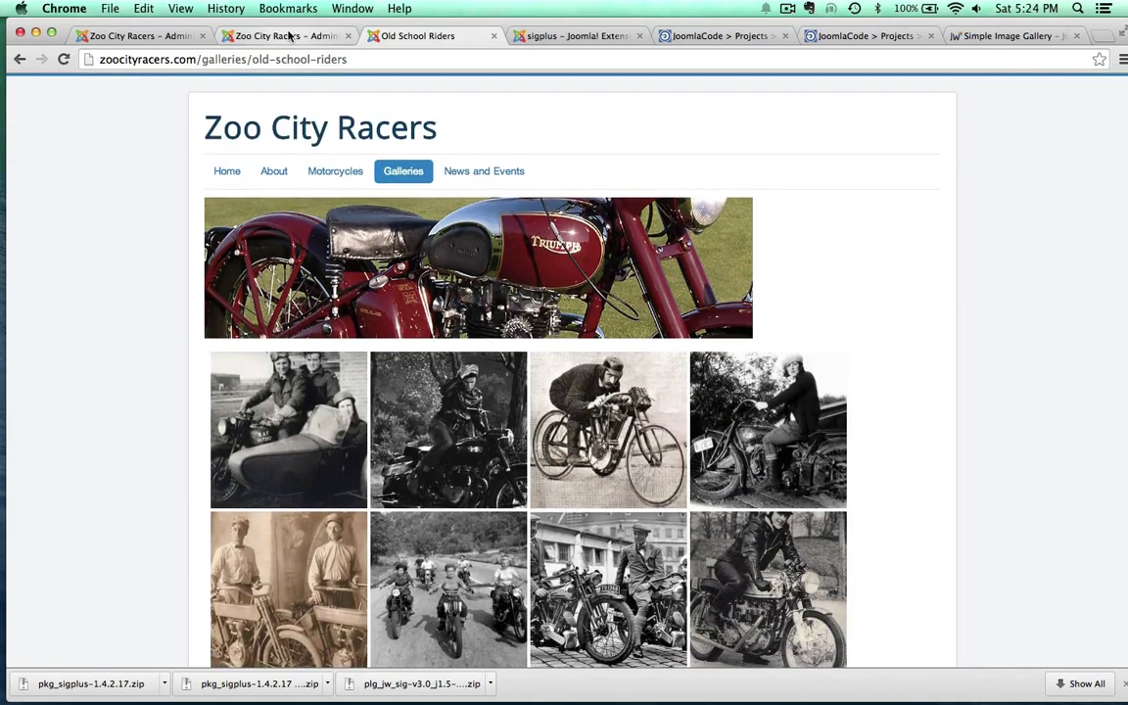
pyautogui.click(294, 36)
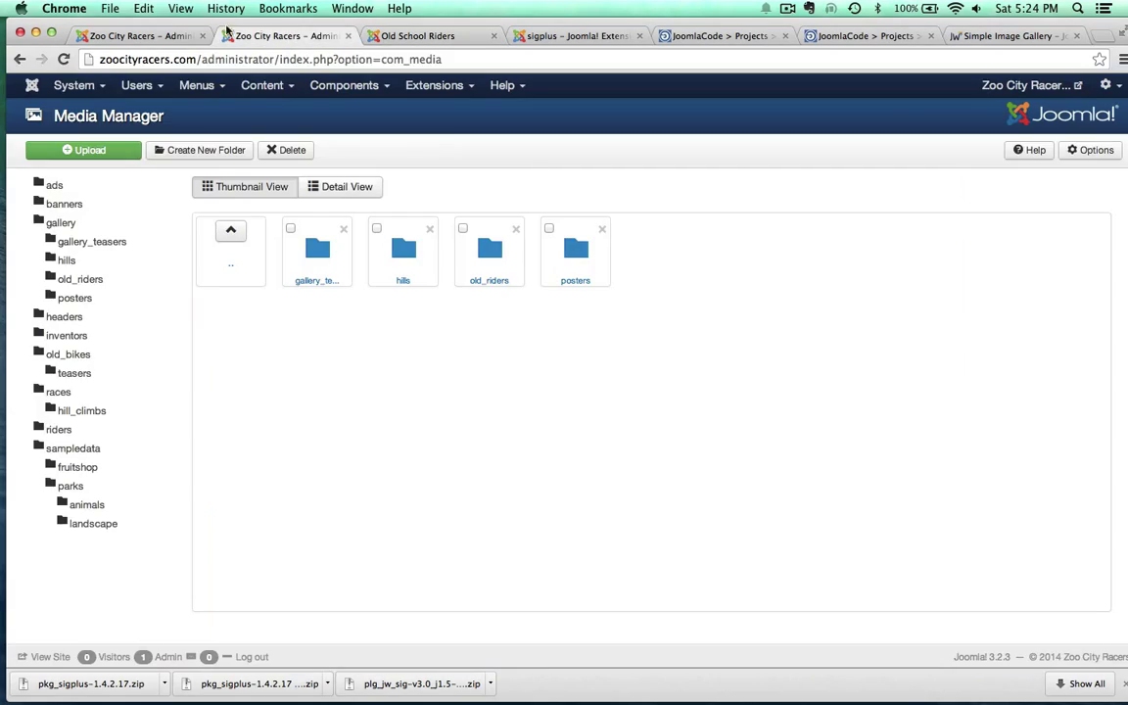
# - Create a new site module of type sigplus in the Module Manager
pyautogui.click(155, 36)
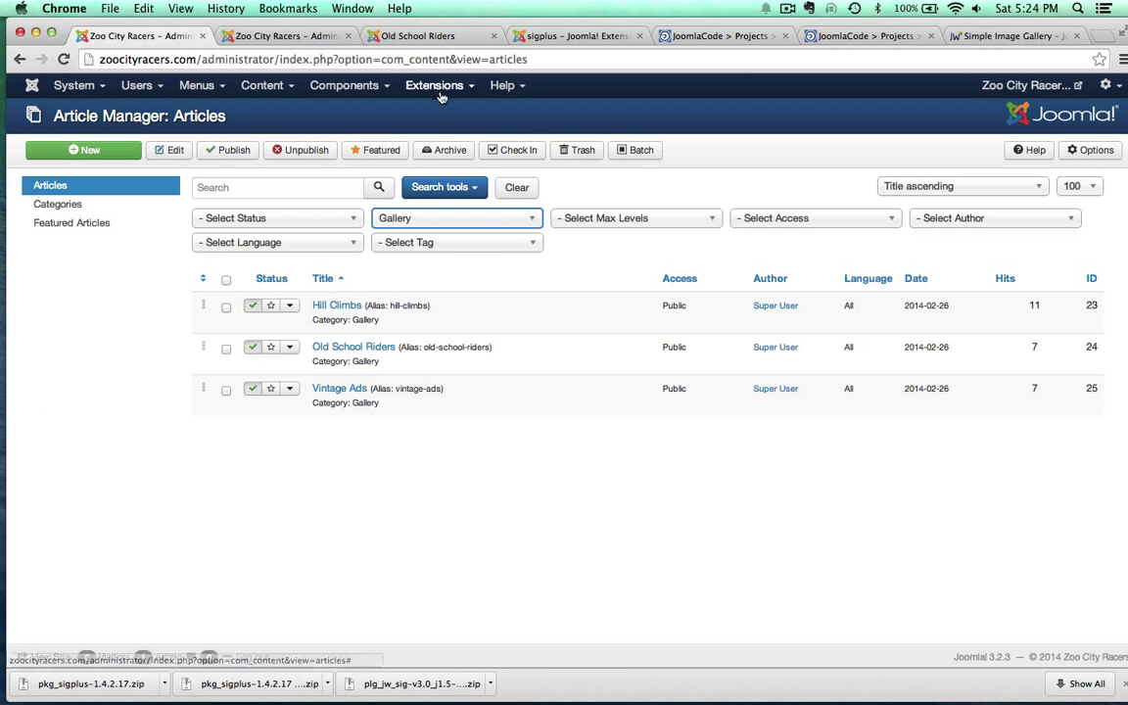
pyautogui.click(438, 86)
pyautogui.click(476, 145)
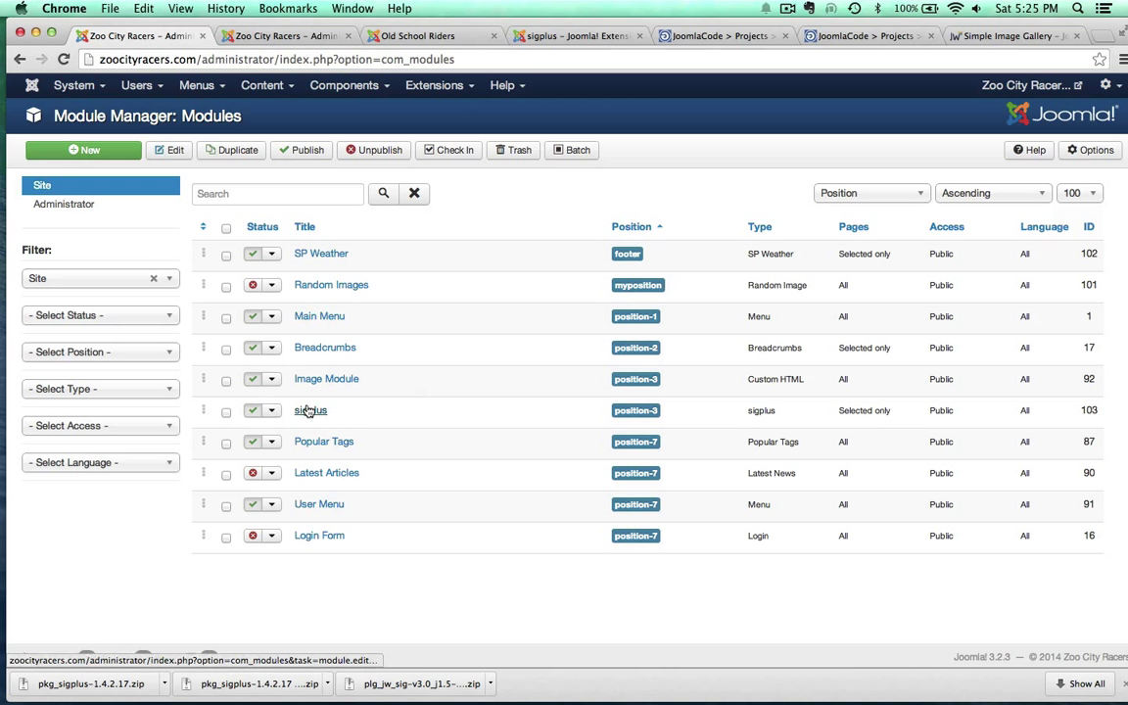
pyautogui.click(88, 149)
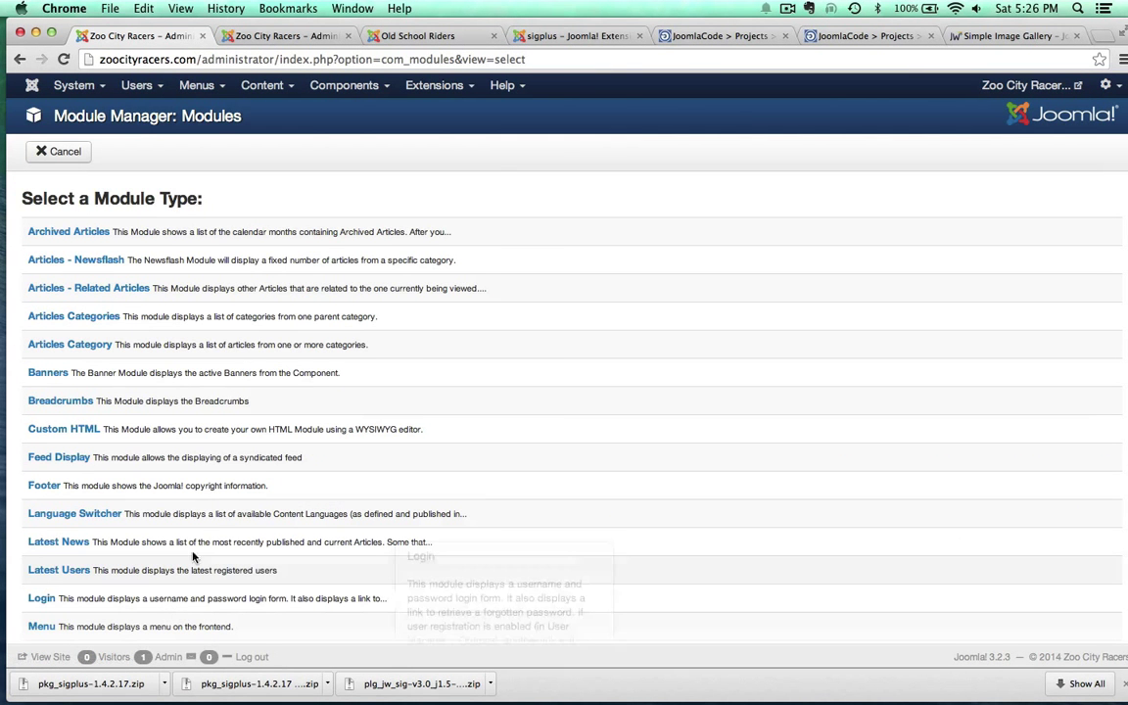
pyautogui.scroll(-5, 240, 468)
pyautogui.scroll(-4, 240, 468)
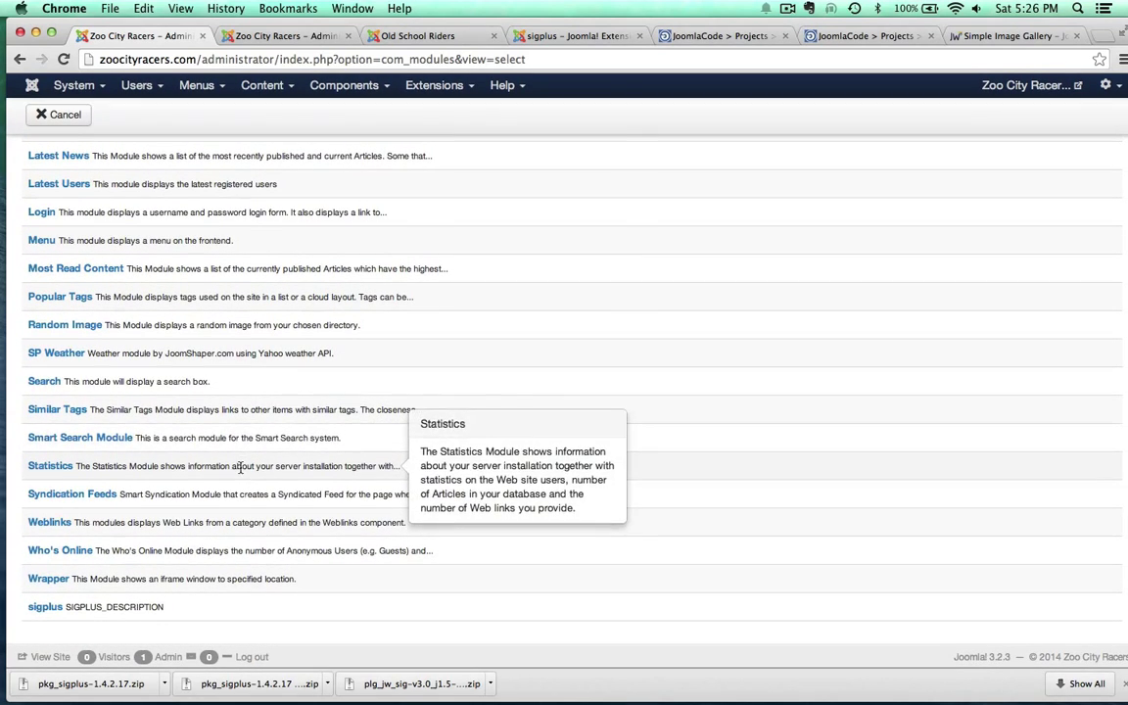
pyautogui.click(49, 608)
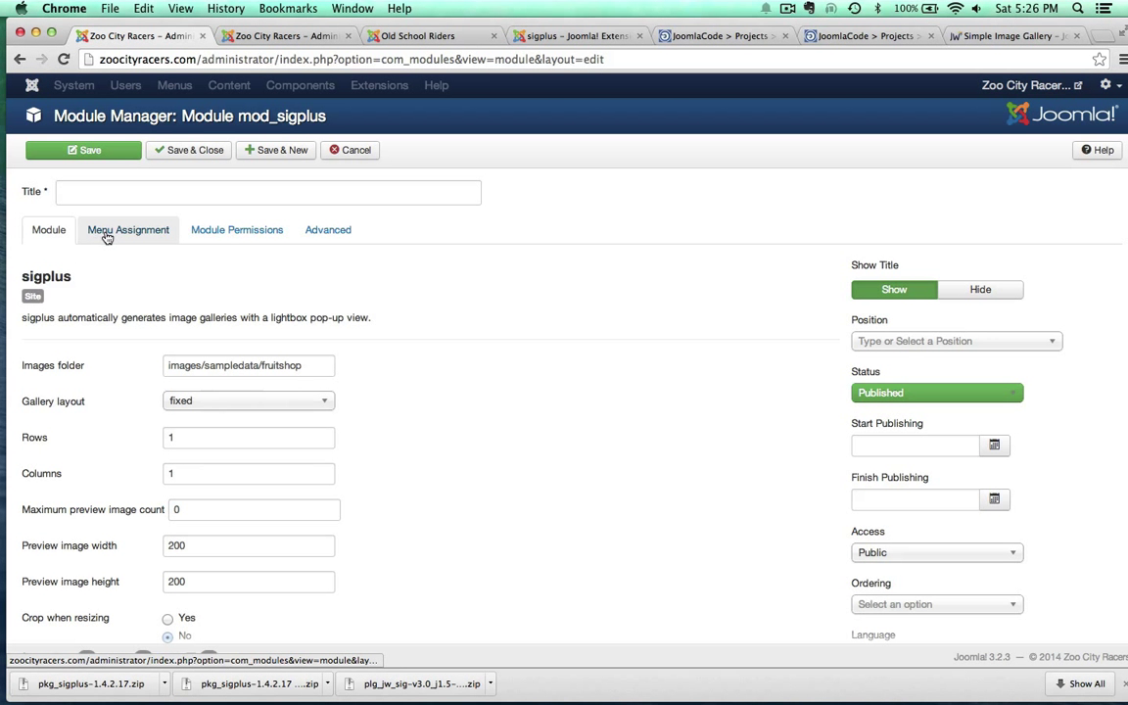
# - Set the new module's images folder to images/gallery/posters, checking the folder name in the Media Manager
pyautogui.moveTo(305, 365); pyautogui.dragTo(205, 365)
pyautogui.write('gallery/')
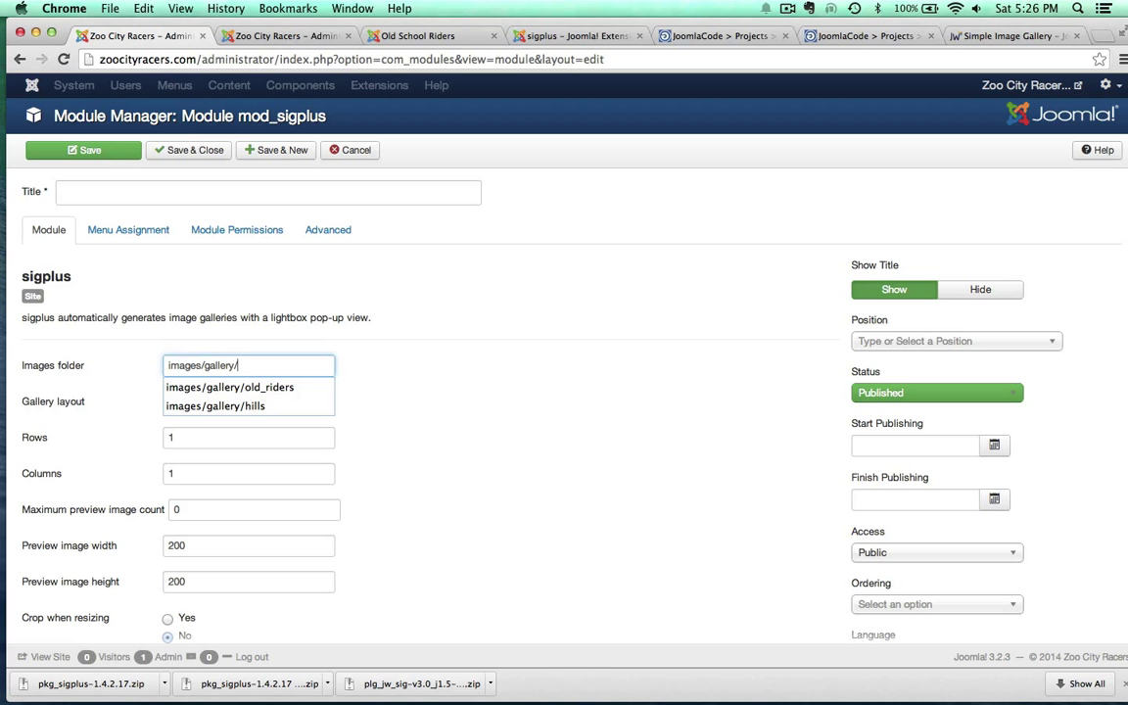
pyautogui.write('ol')
pyautogui.press('BackSpace')
pyautogui.press('BackSpace')
pyautogui.click(440, 35)
pyautogui.click(282, 36)
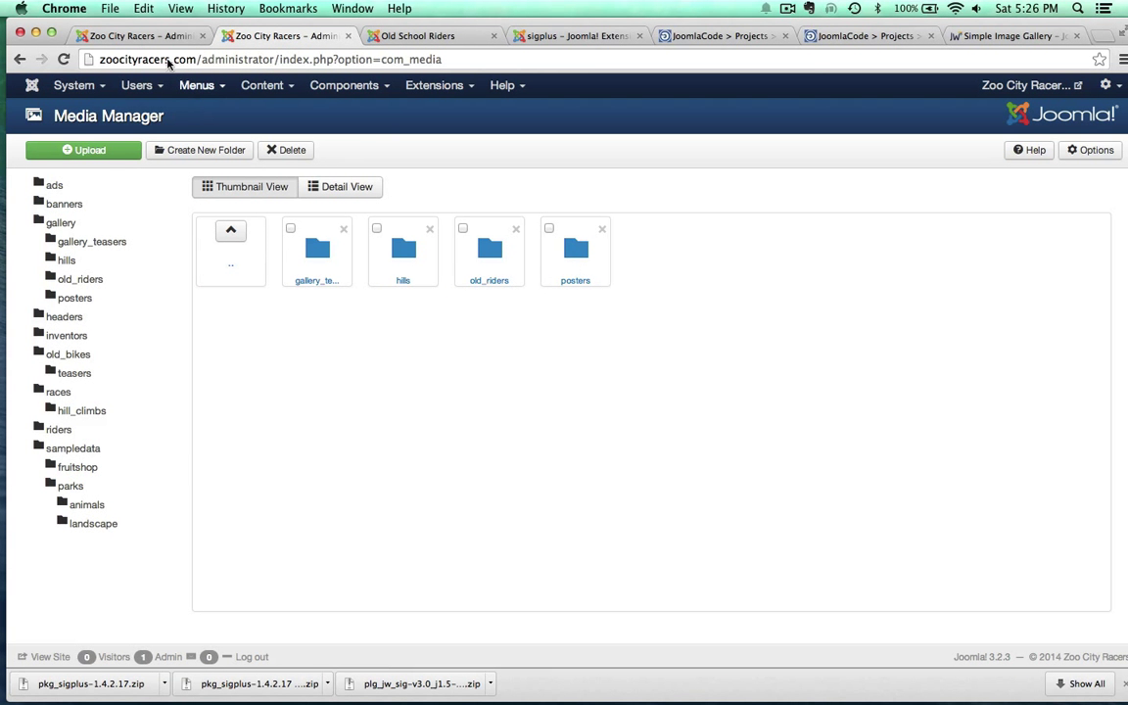
pyautogui.click(156, 35)
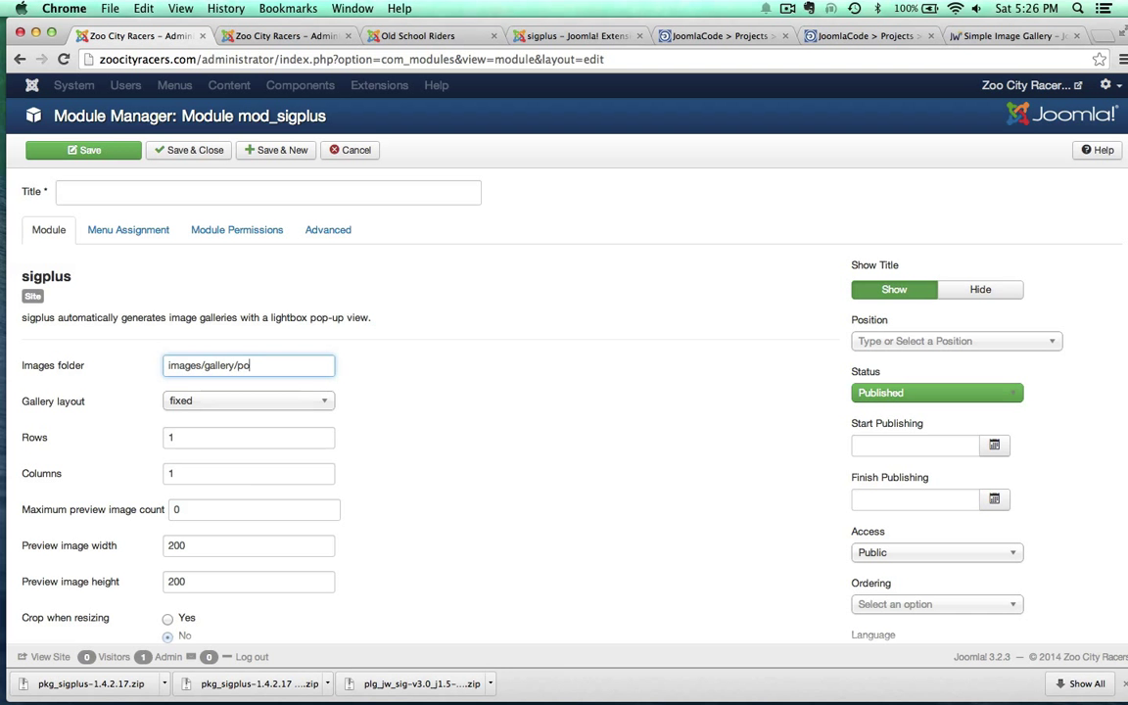
pyautogui.click(494, 532)
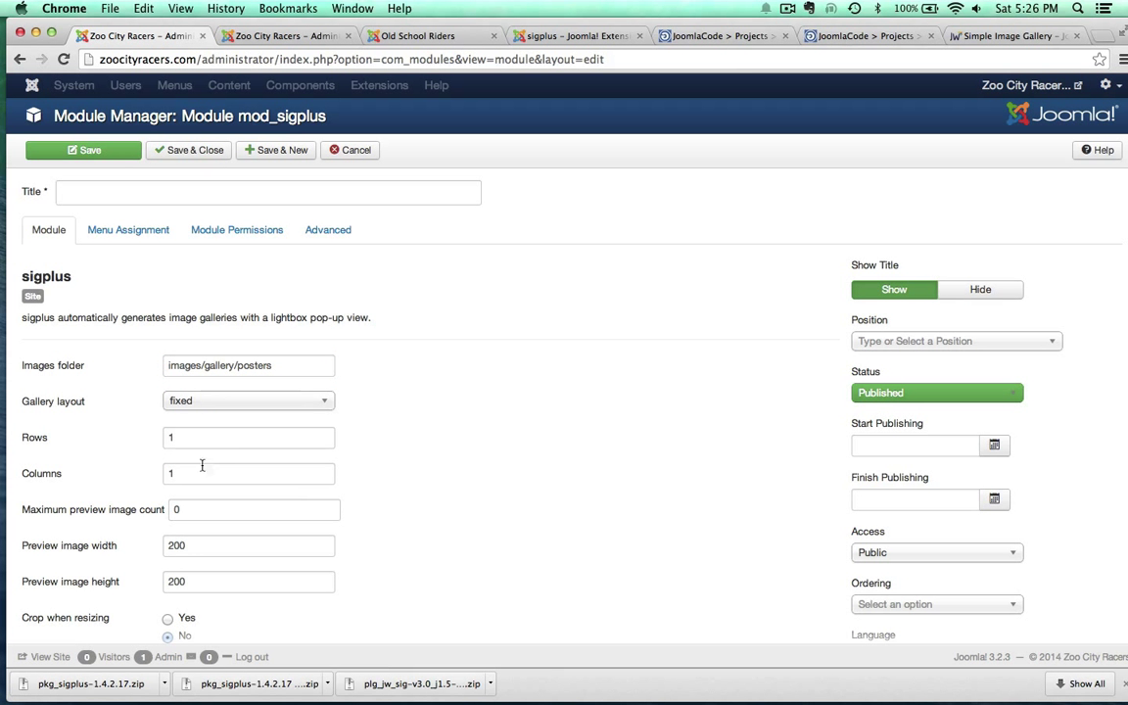
# - Set the gallery grid to 10 rows and 4 columns
pyautogui.scroll(-3, 504, 541)
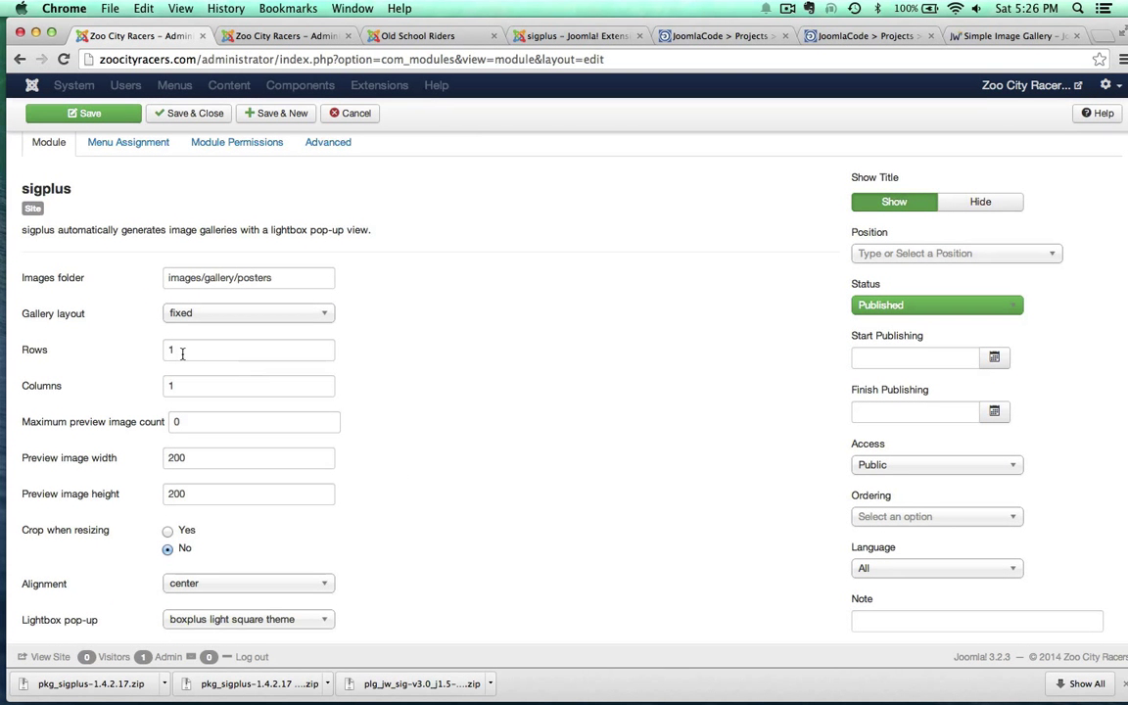
pyautogui.click(182, 354)
pyautogui.write('0')
pyautogui.click(119, 379)
pyautogui.click(177, 384)
pyautogui.press('BackSpace')
pyautogui.write('4')
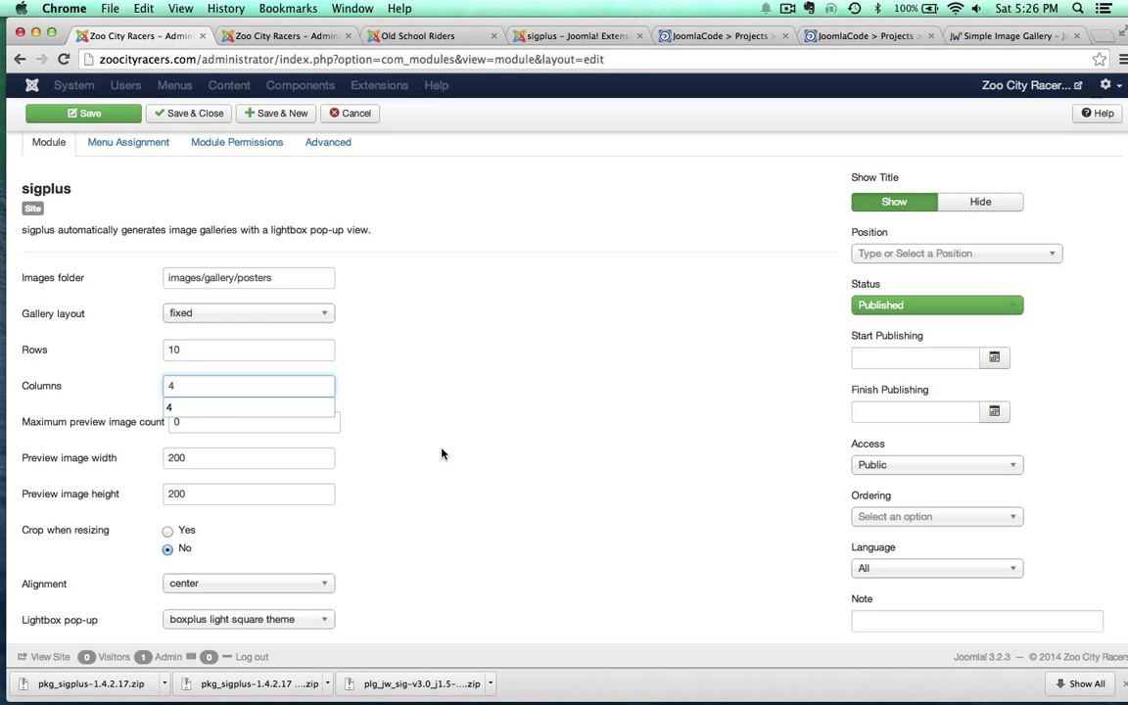
pyautogui.click(441, 478)
# - Review the remaining sigplus options and set Crop when resizing to Yes
pyautogui.scroll(-5, 443, 479)
pyautogui.scroll(4, 443, 481)
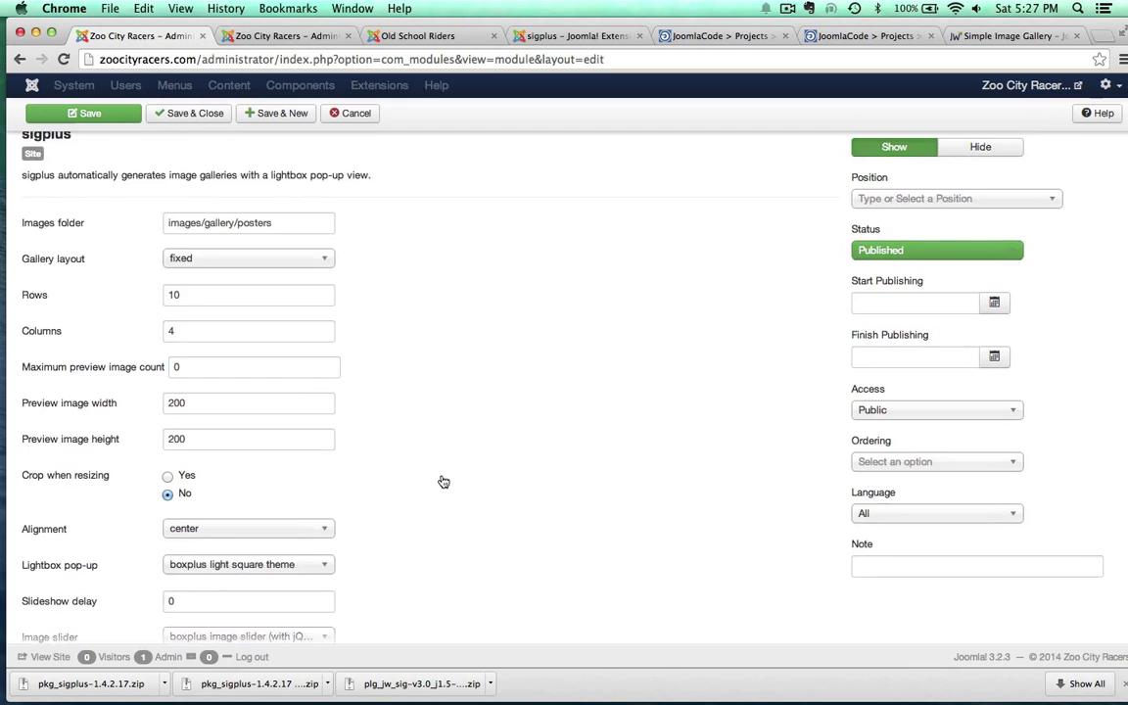
pyautogui.scroll(3, 442, 479)
pyautogui.scroll(-7, 441, 480)
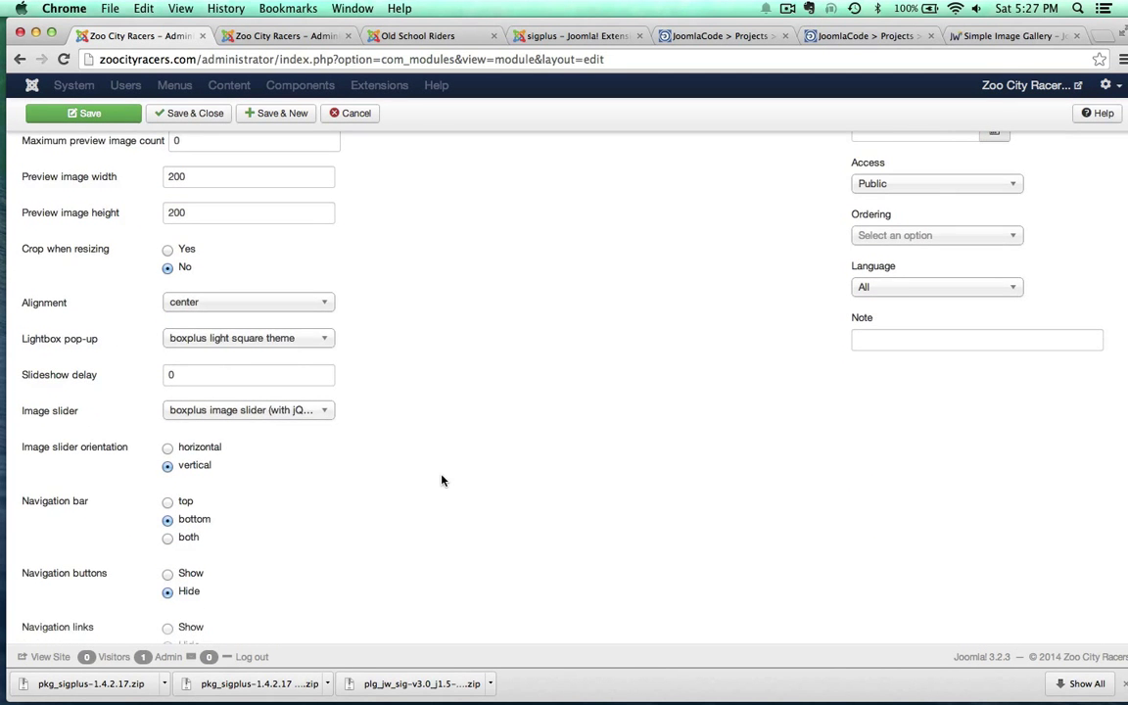
pyautogui.scroll(-2, 443, 480)
pyautogui.scroll(3, 443, 481)
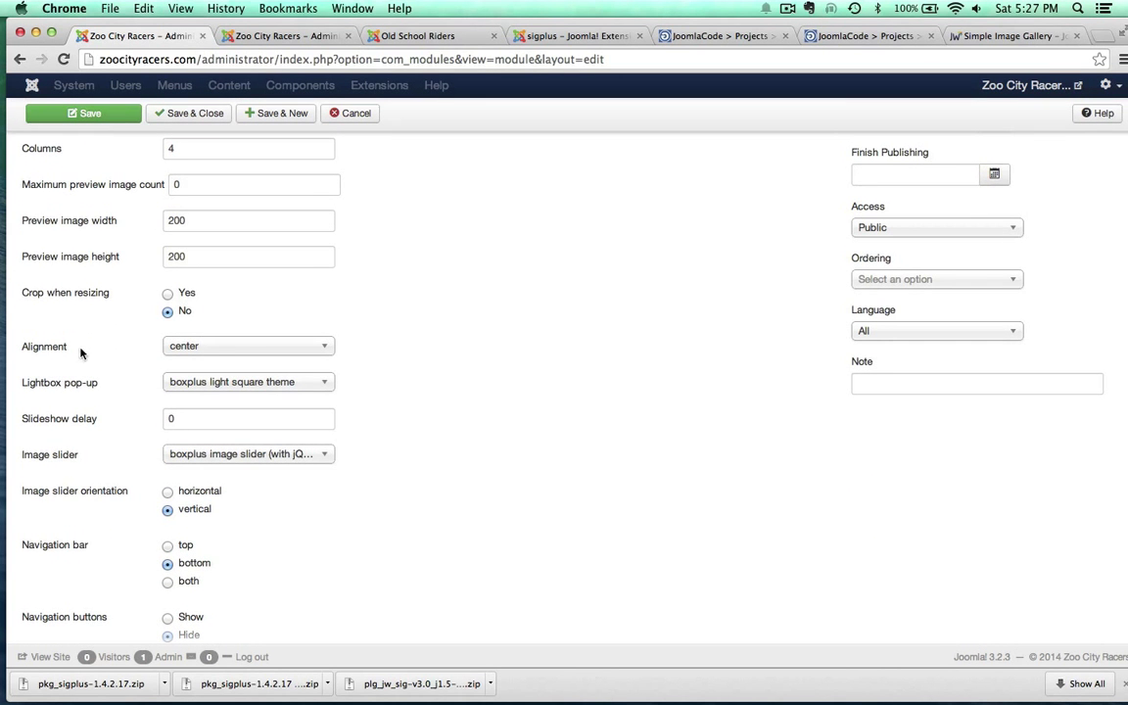
pyautogui.click(167, 292)
pyautogui.scroll(2, 573, 429)
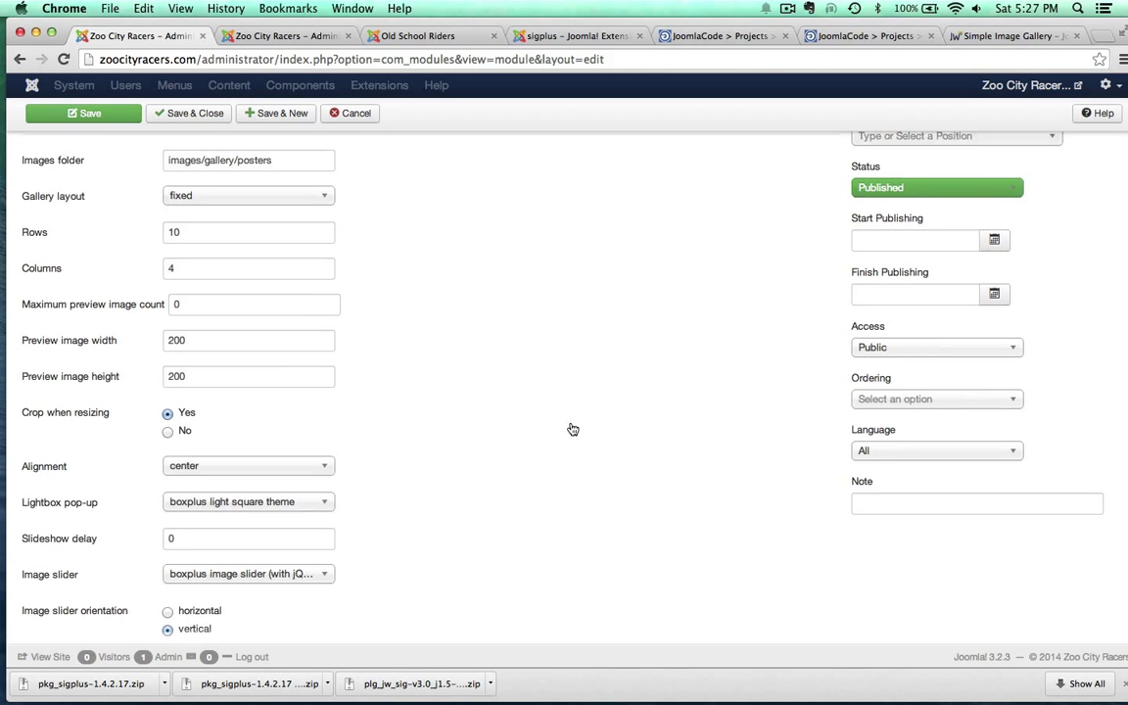
pyautogui.scroll(3, 572, 429)
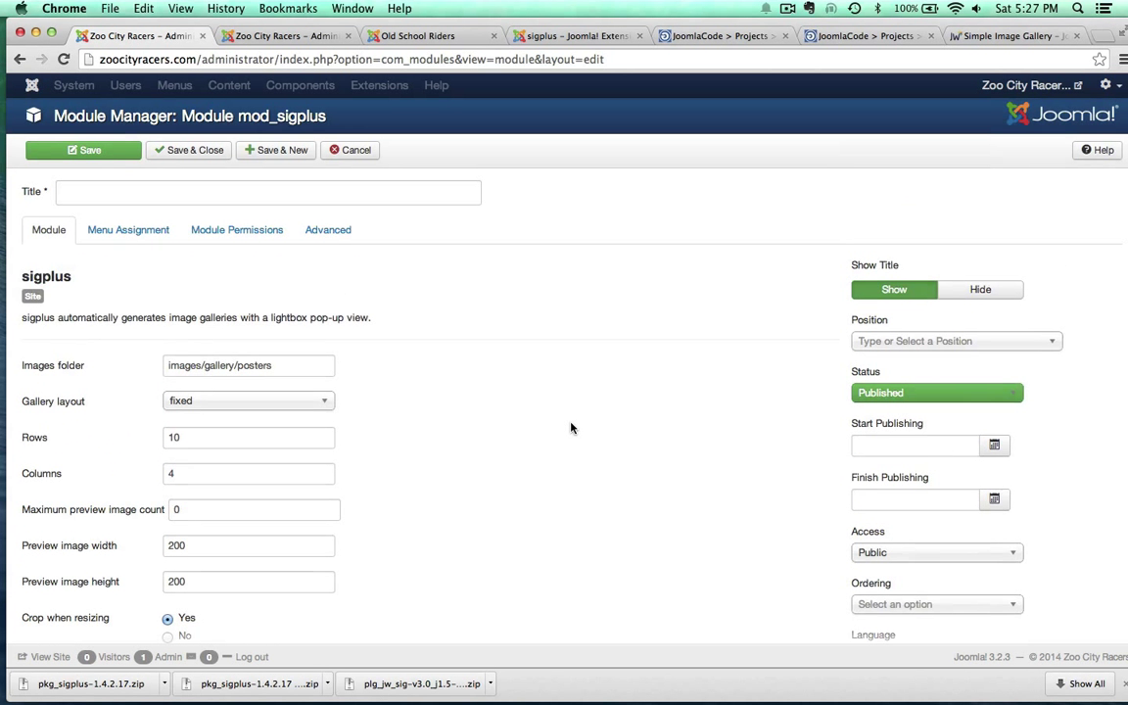
# - Try to assign the module only to the Vintage Ads page and save it
pyautogui.click(130, 230)
pyautogui.click(213, 279)
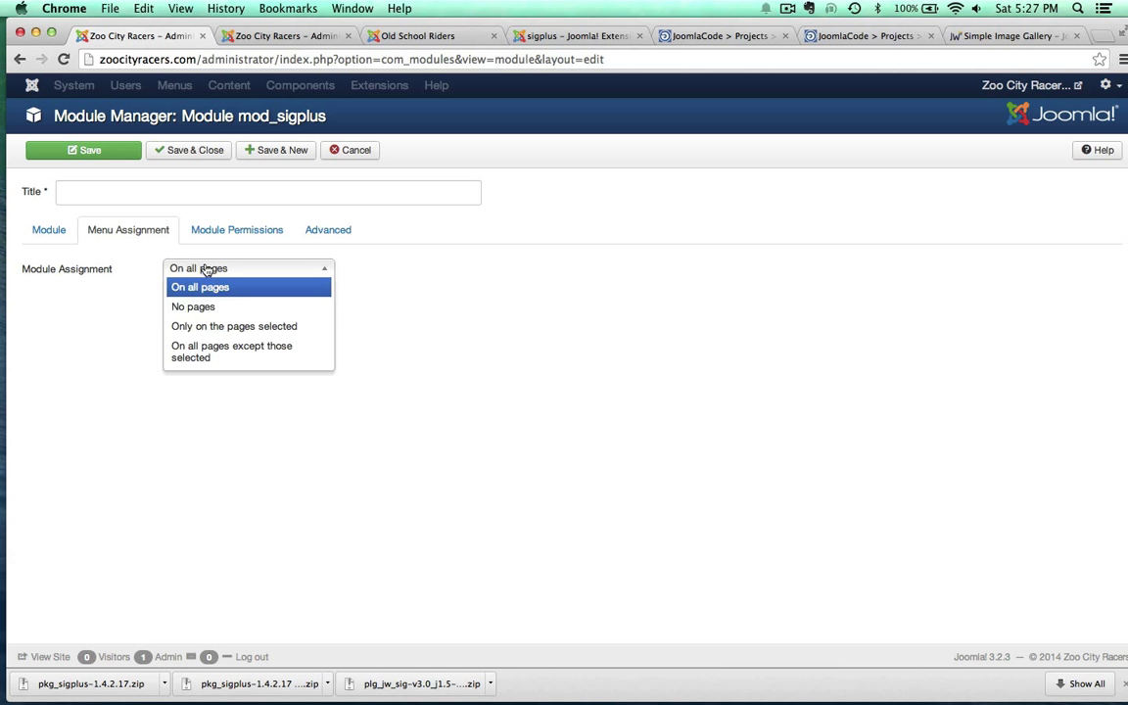
pyautogui.click(204, 326)
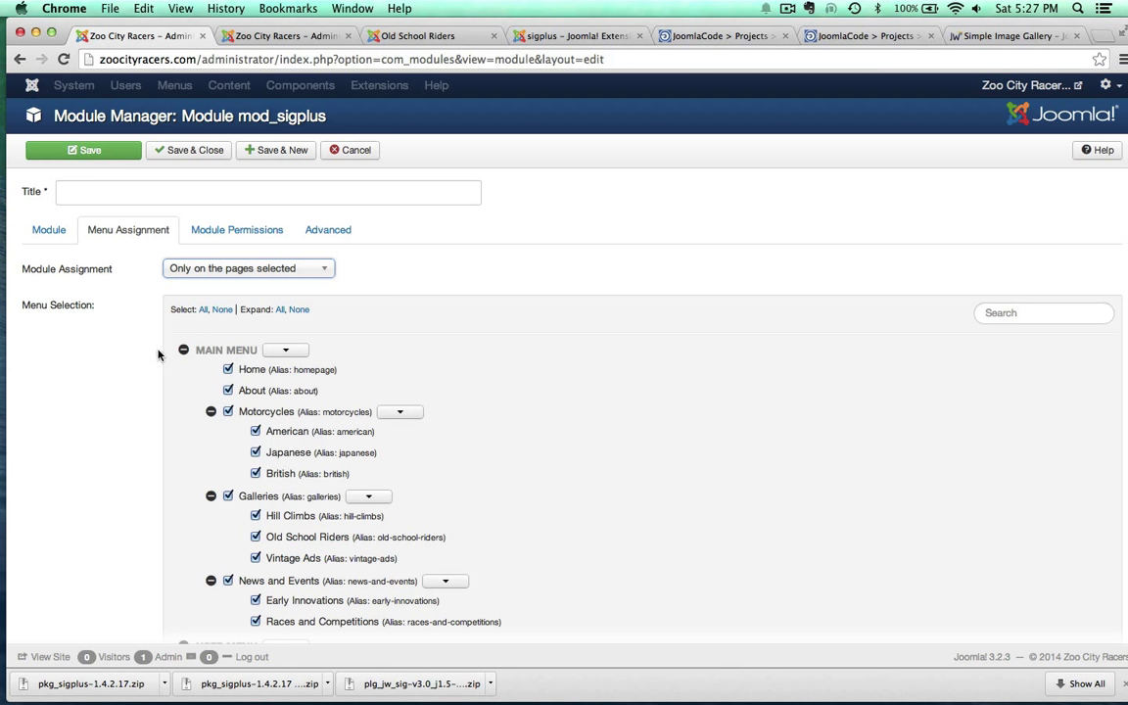
pyautogui.click(222, 309)
pyautogui.scroll(-4, 87, 435)
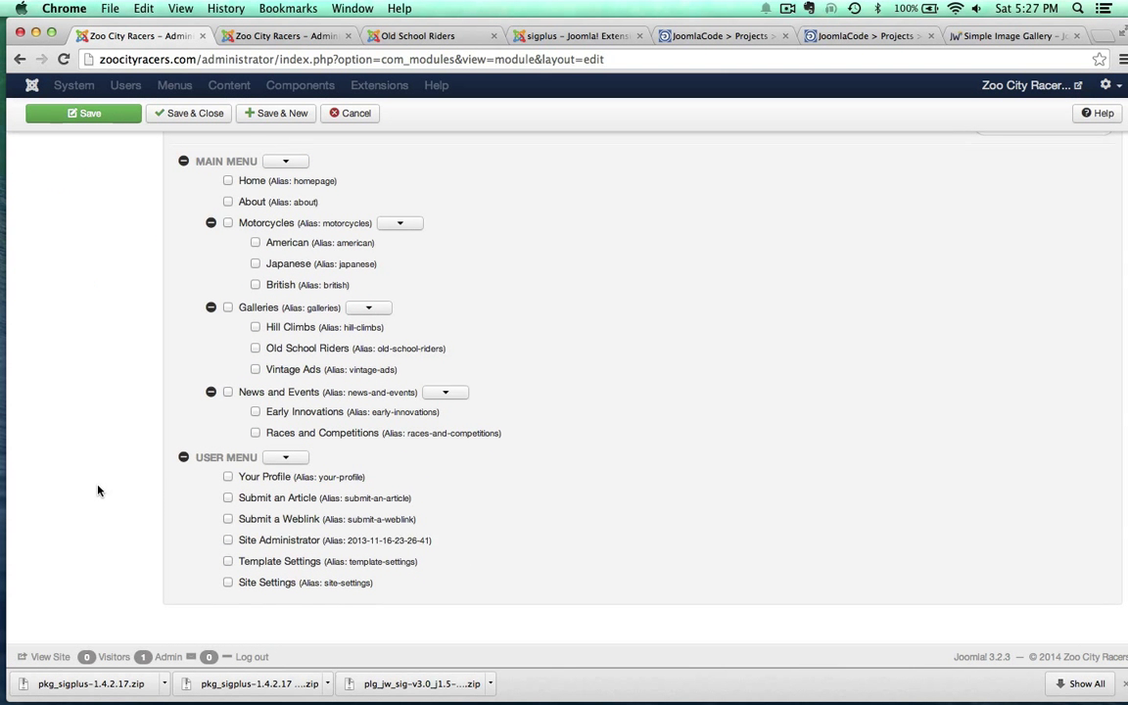
pyautogui.click(254, 369)
pyautogui.scroll(4, 123, 321)
pyautogui.click(100, 156)
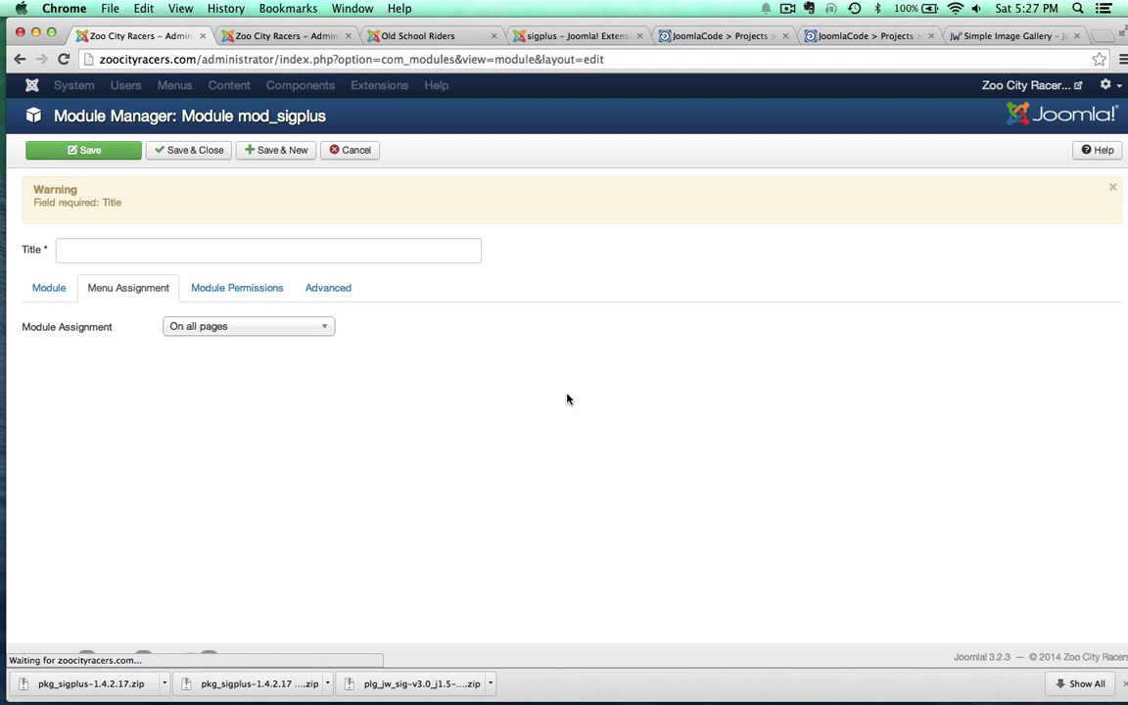
# - Title the new sigplus module "Vintage Ads" and save it
pyautogui.click(181, 247)
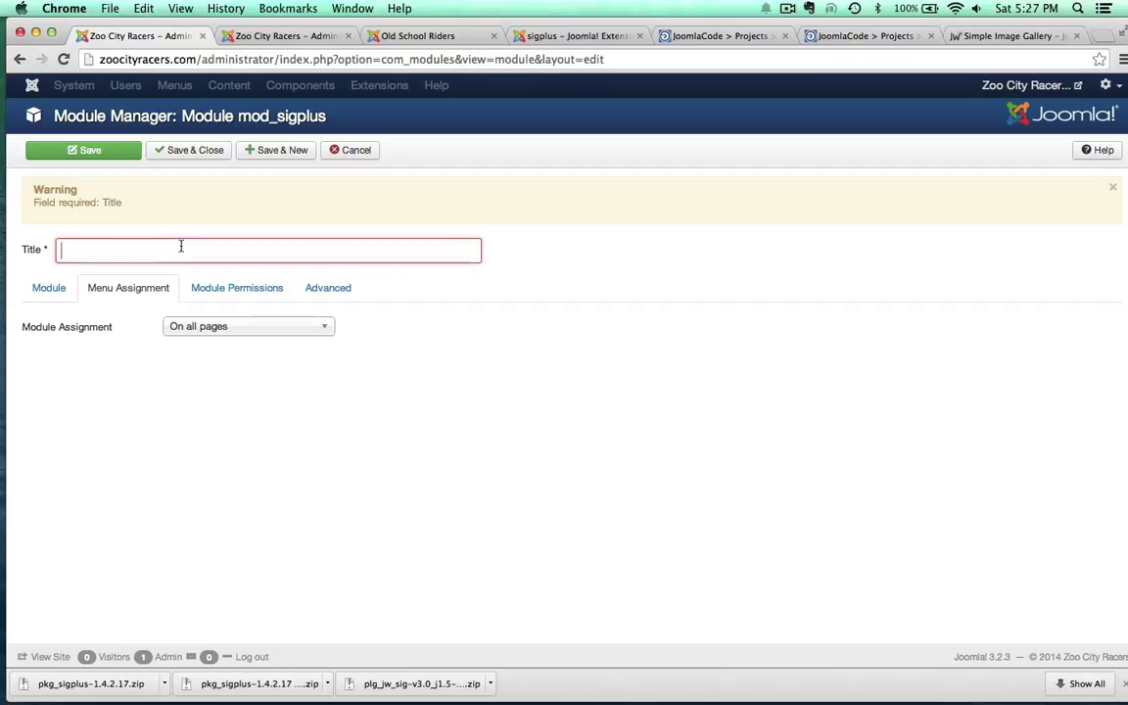
pyautogui.write('Vintage ')
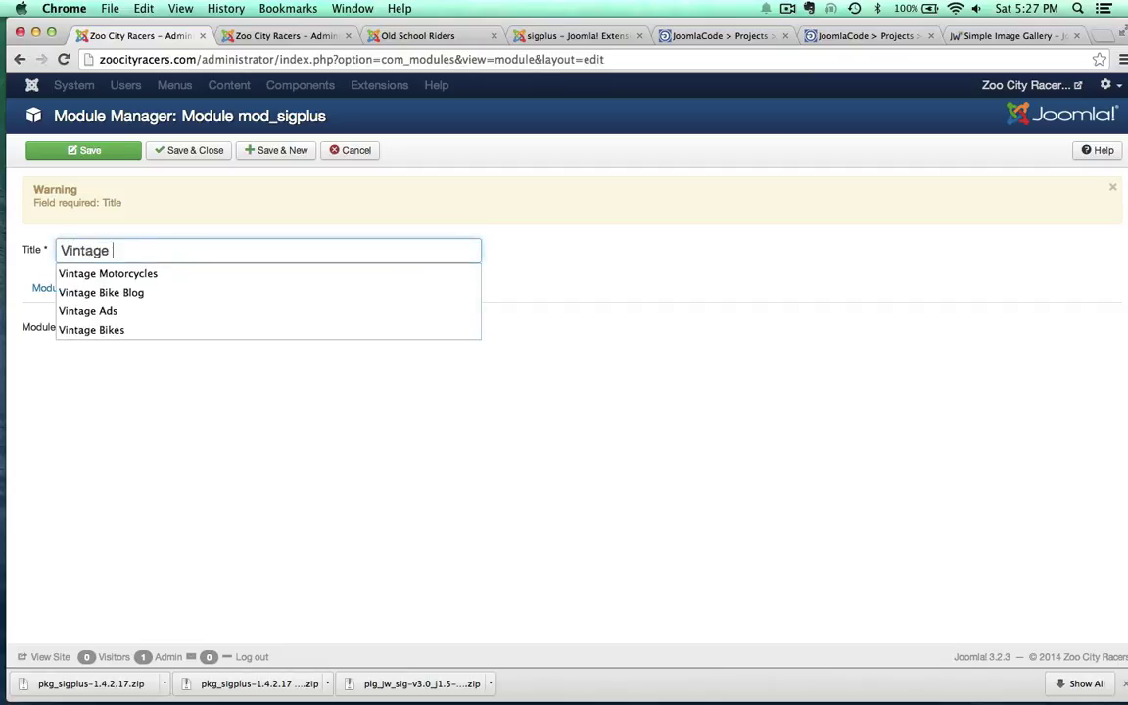
pyautogui.write('Ads')
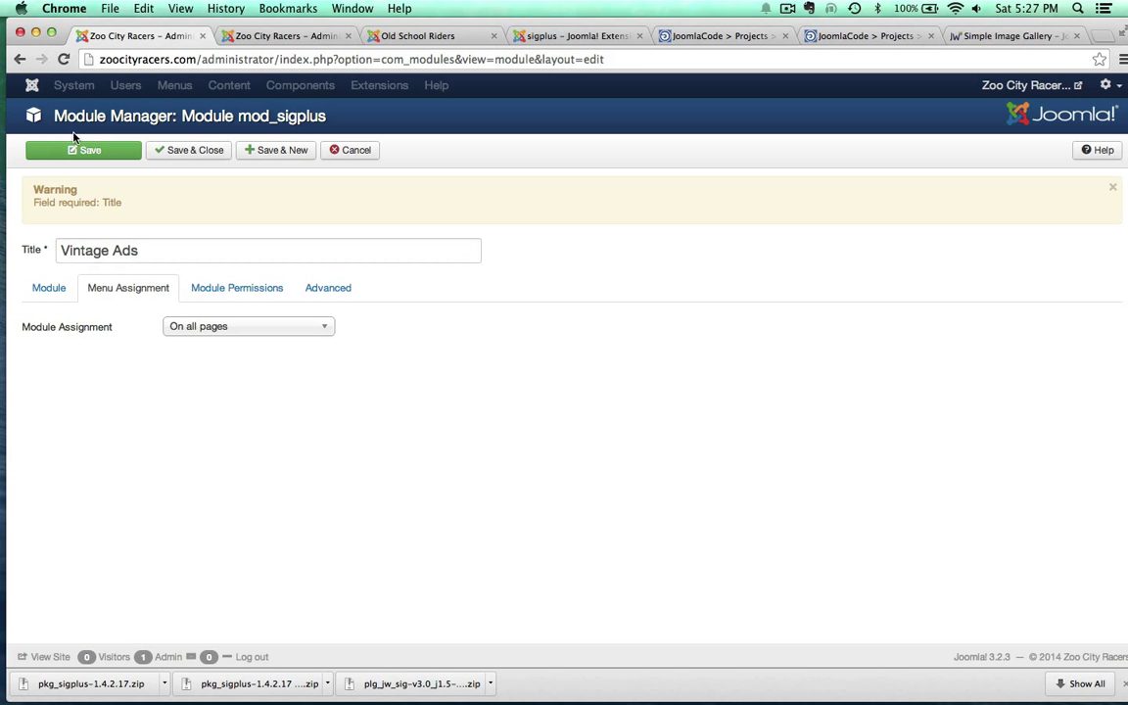
pyautogui.click(83, 150)
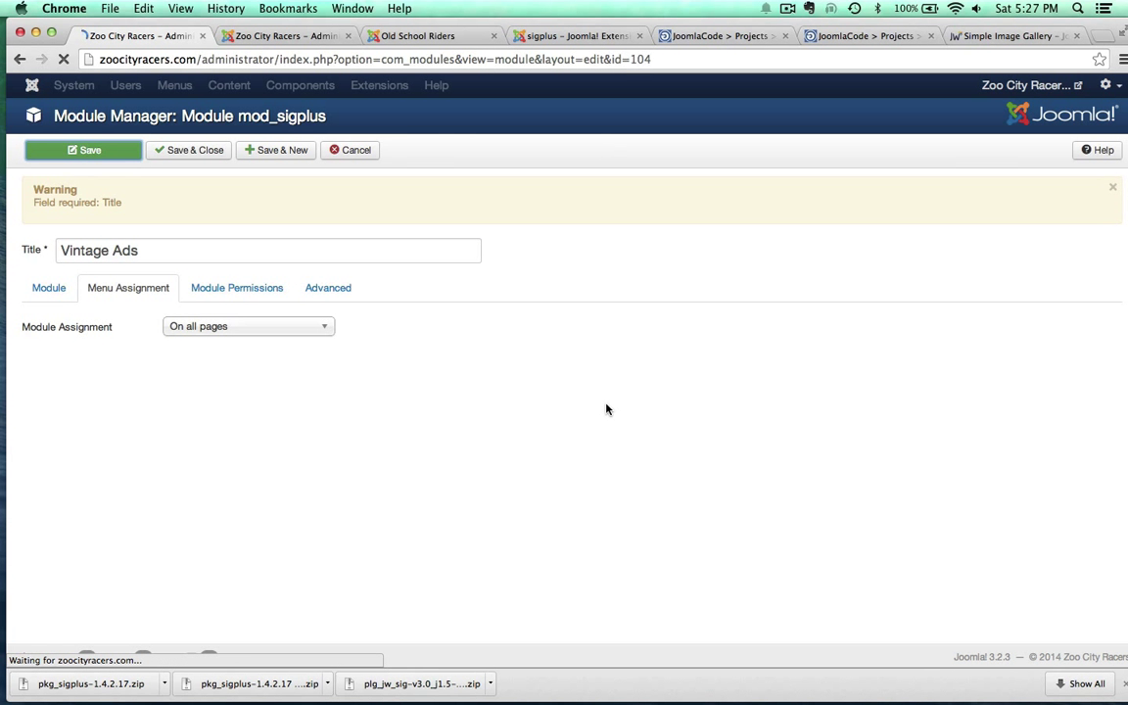
# - Assign the module only to the Vintage Ads menu item, deselecting all other pages, and save it
pyautogui.click(219, 325)
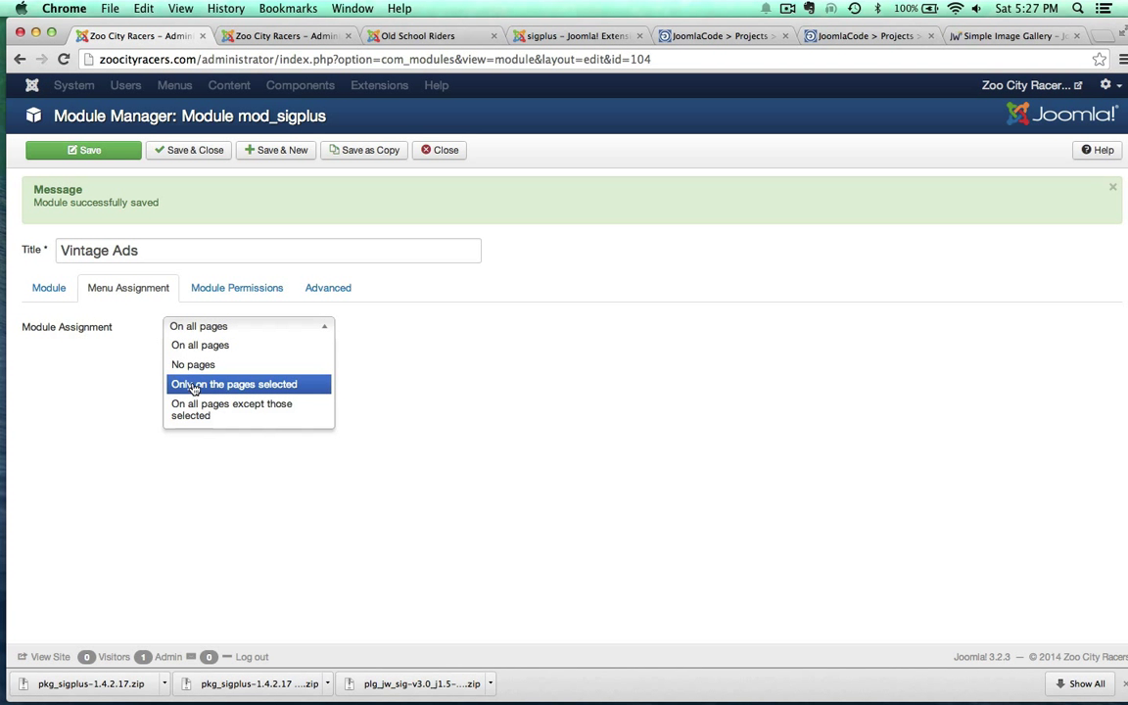
pyautogui.click(194, 383)
pyautogui.click(222, 367)
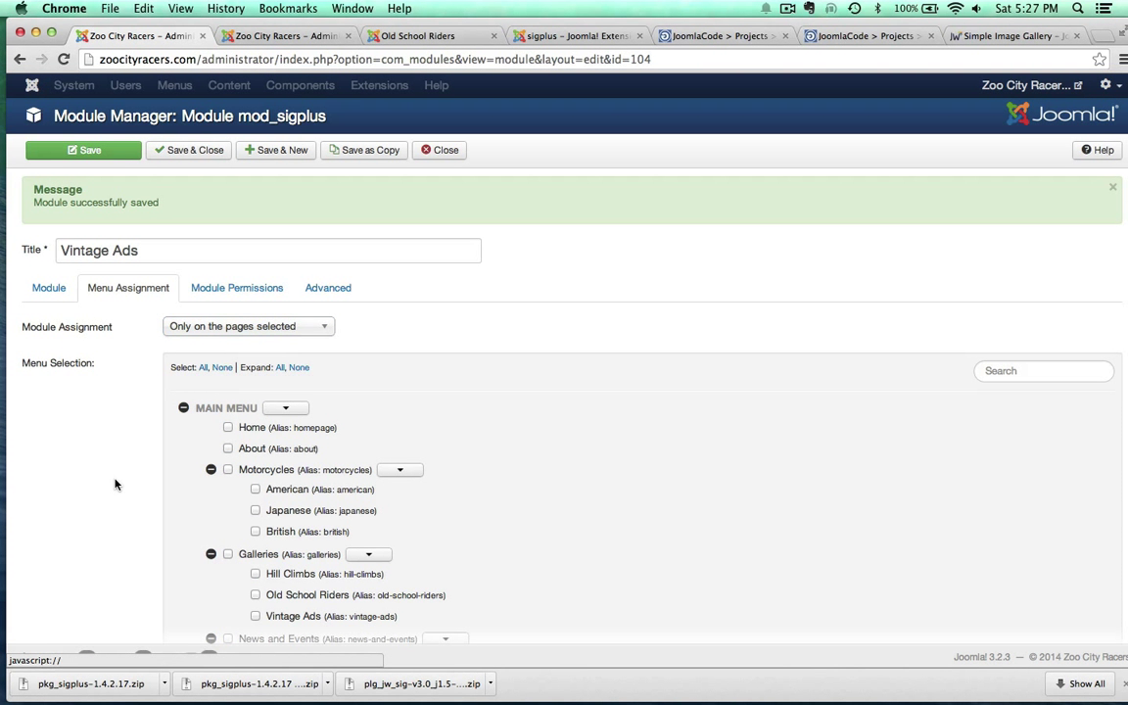
pyautogui.scroll(-5, 114, 483)
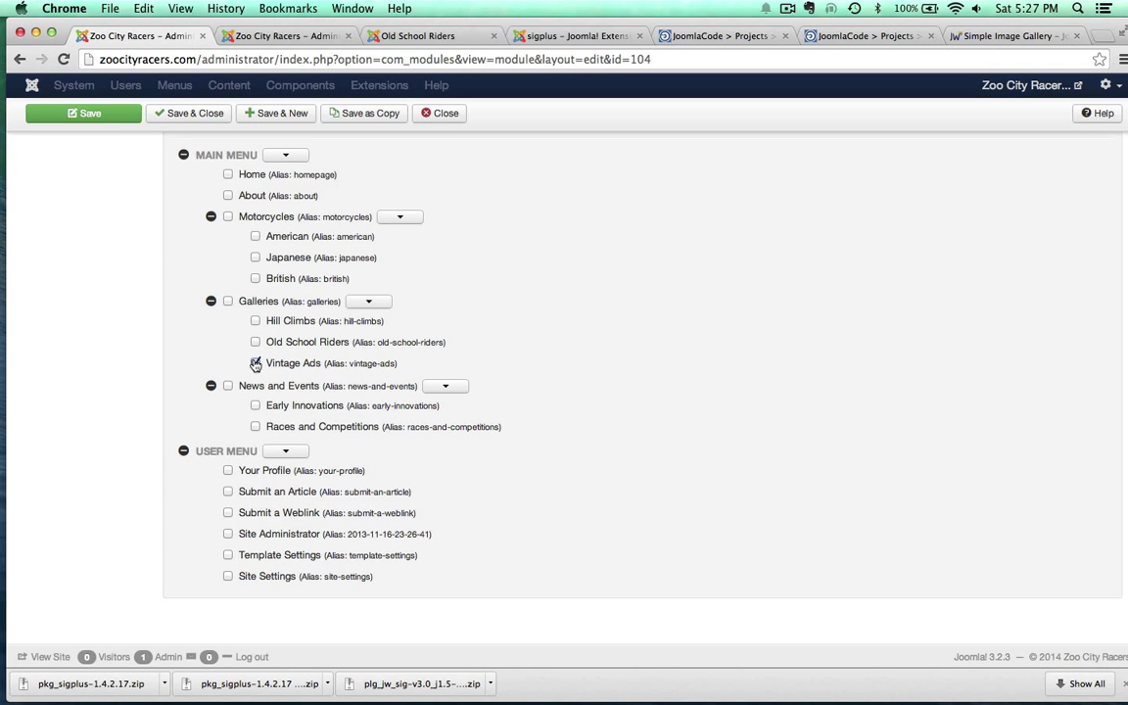
pyautogui.click(112, 119)
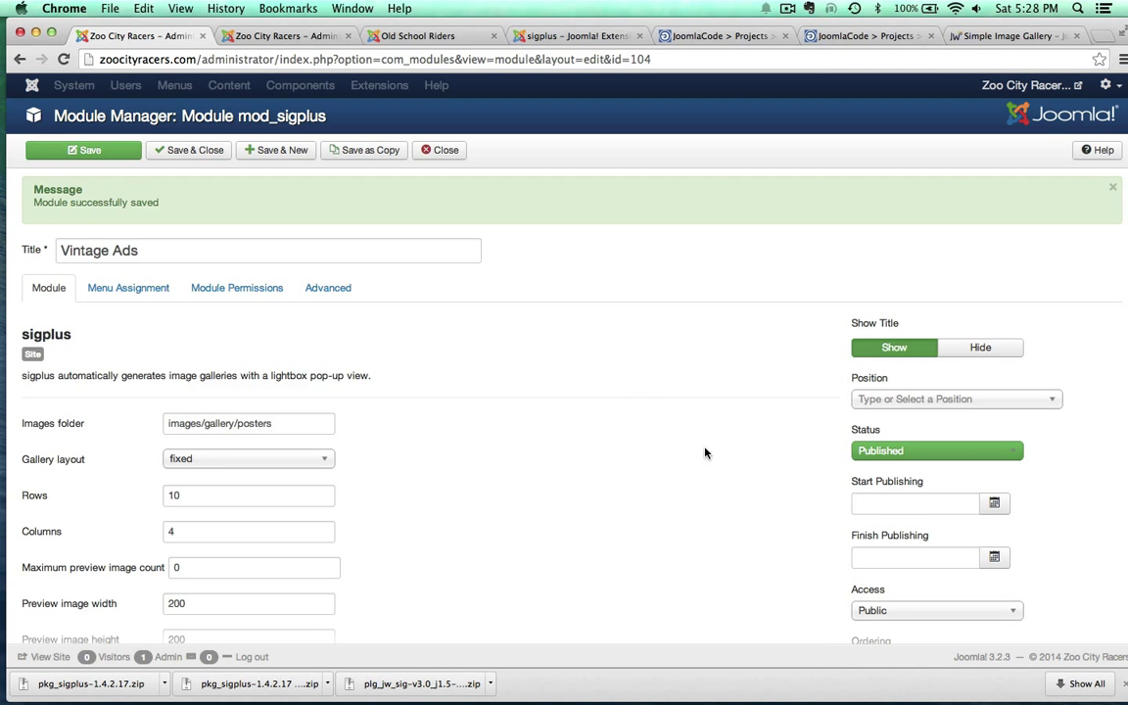
# - Set the module's position to Protostar's Top center [position-3], save the module and close it
pyautogui.click(868, 404)
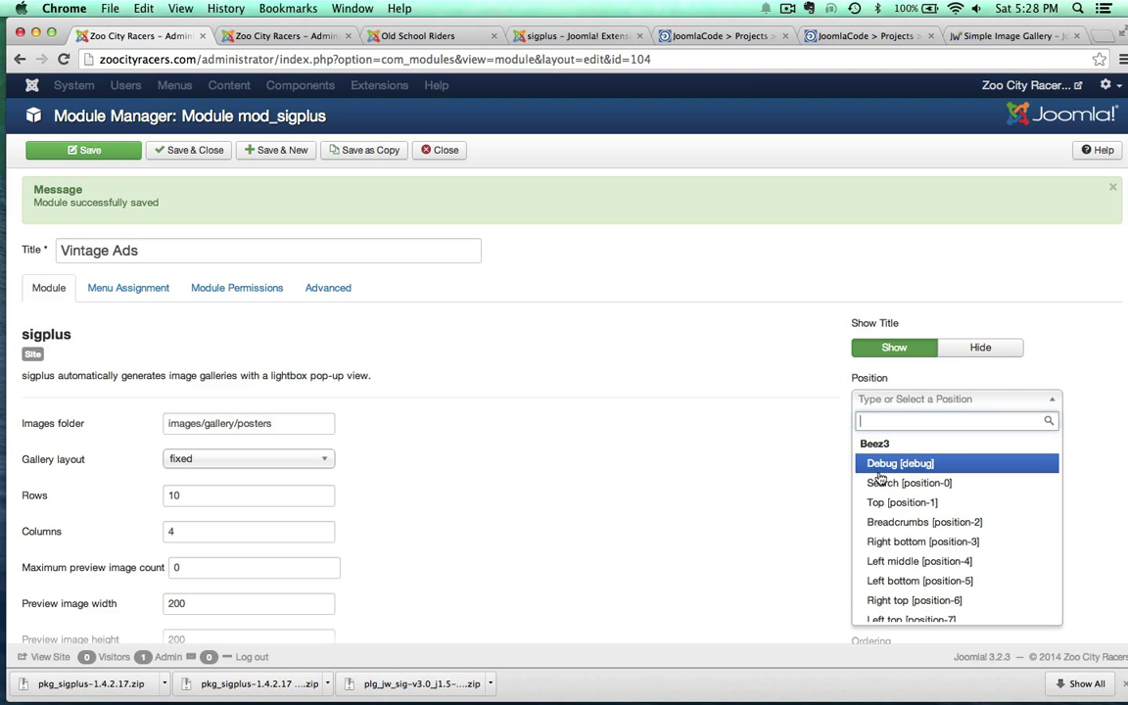
pyautogui.scroll(-6, 911, 549)
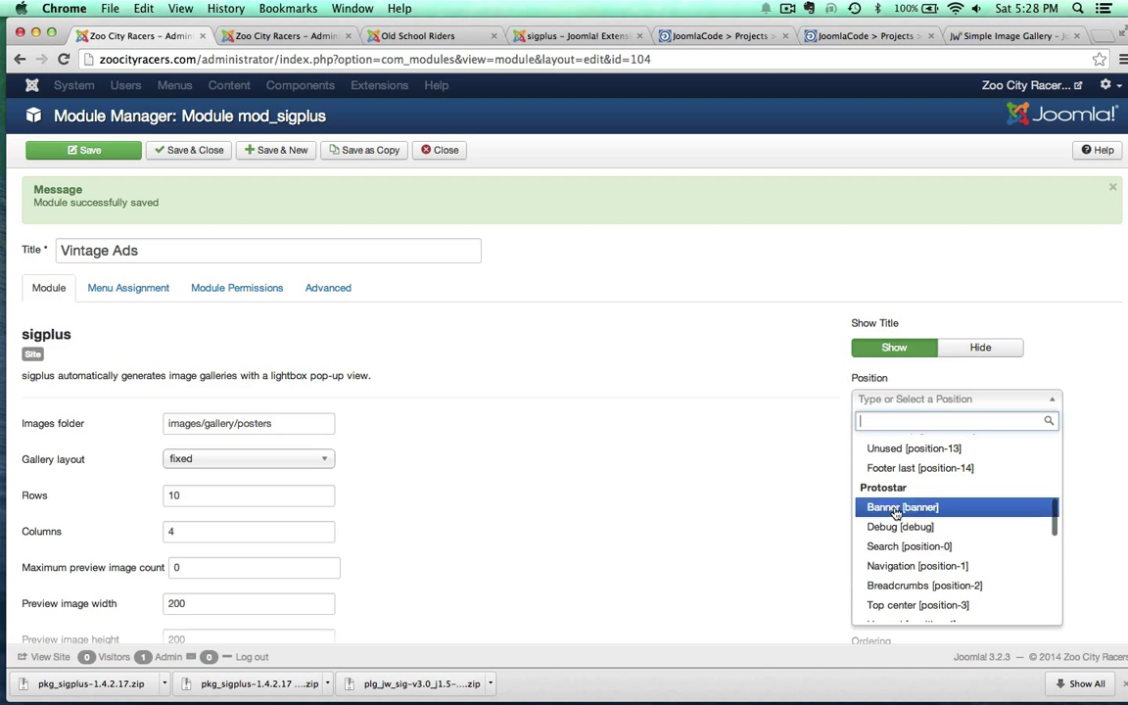
pyautogui.click(921, 607)
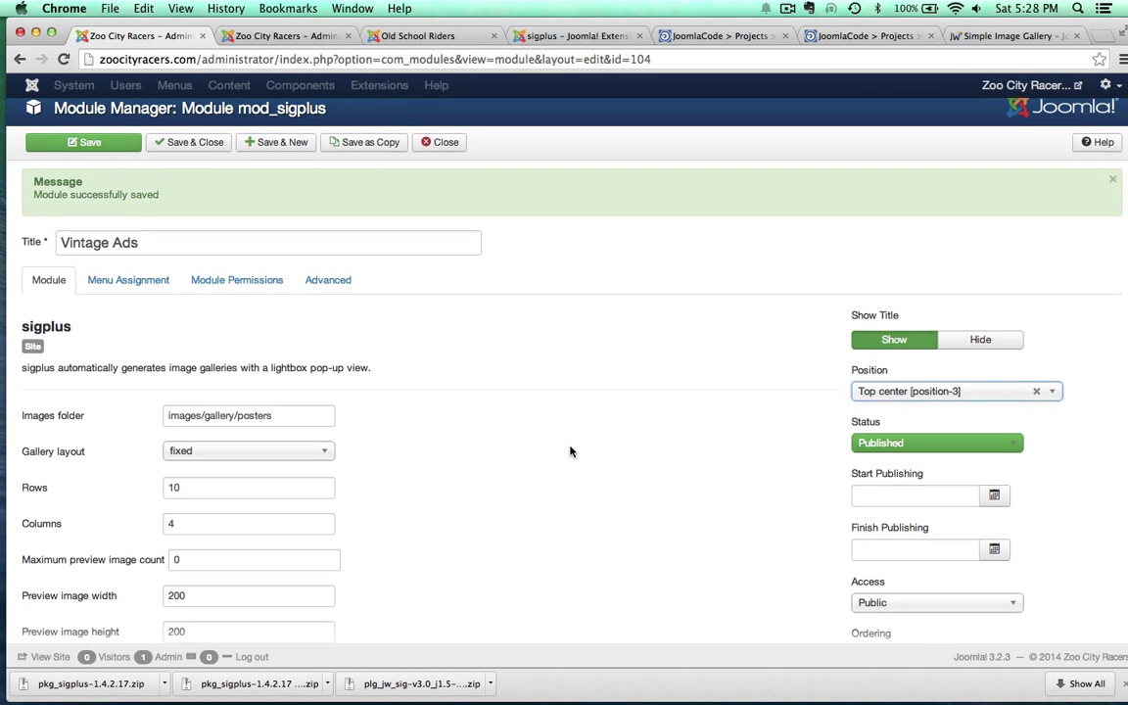
pyautogui.scroll(-3, 578, 449)
pyautogui.scroll(3, 570, 448)
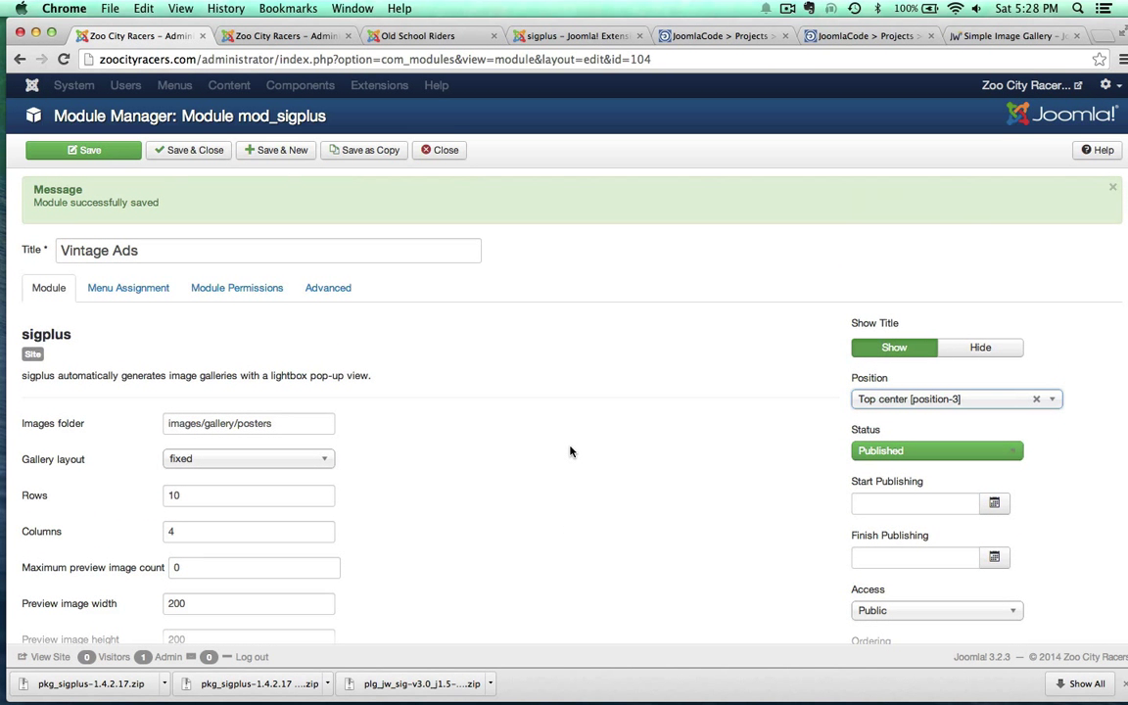
pyautogui.click(90, 149)
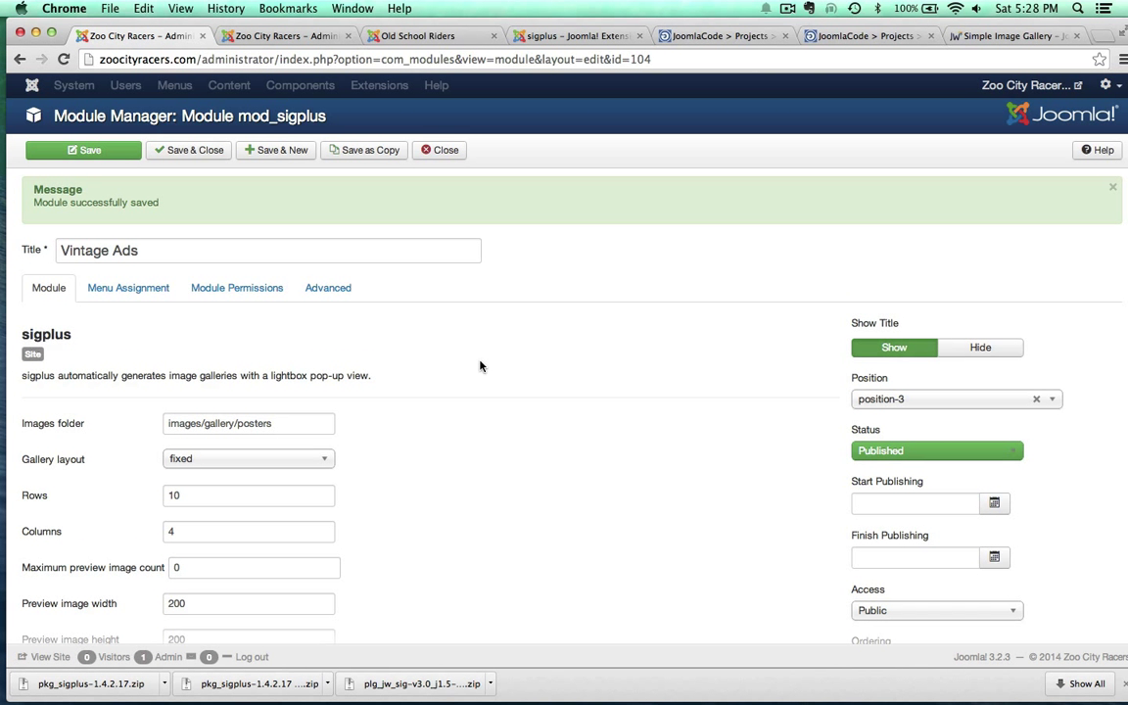
pyautogui.click(436, 150)
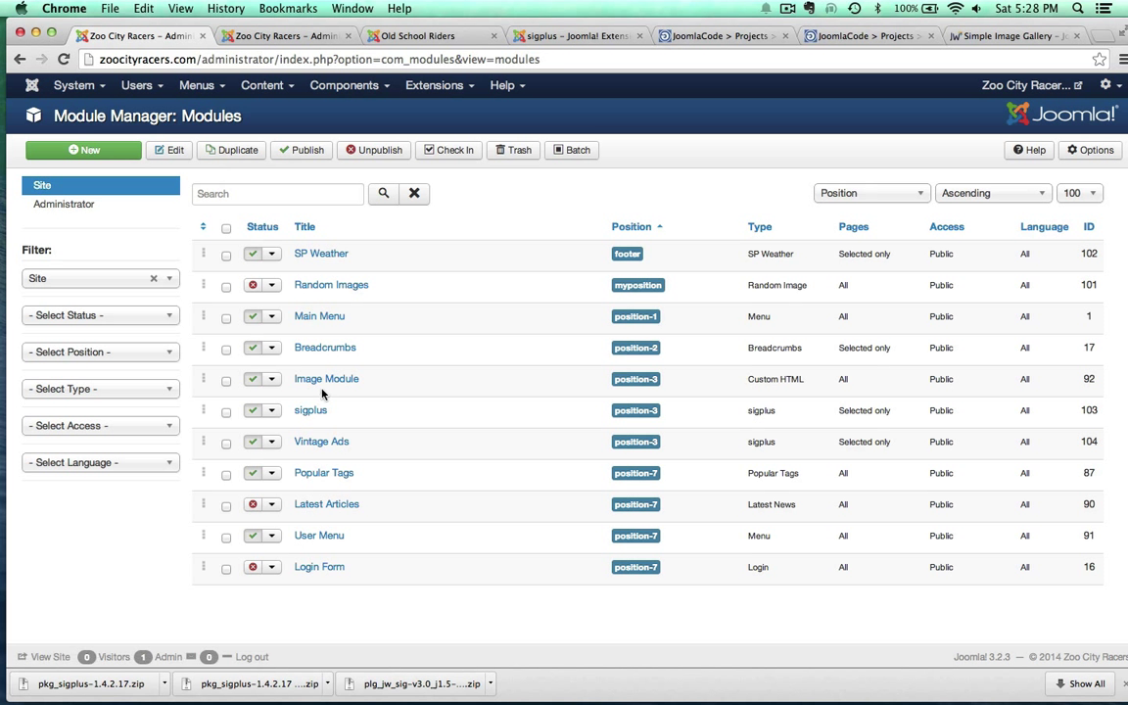
# - Open the Vintage Ads article for editing and delete its body text
pyautogui.click(356, 87)
pyautogui.click(266, 86)
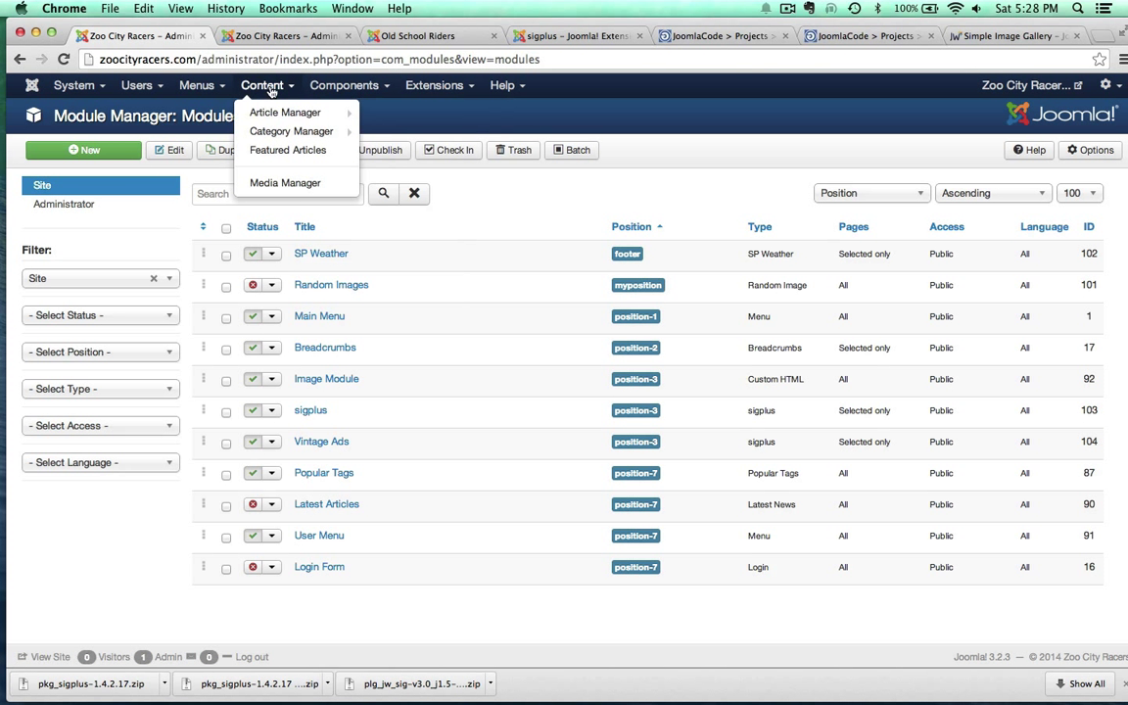
pyautogui.click(268, 117)
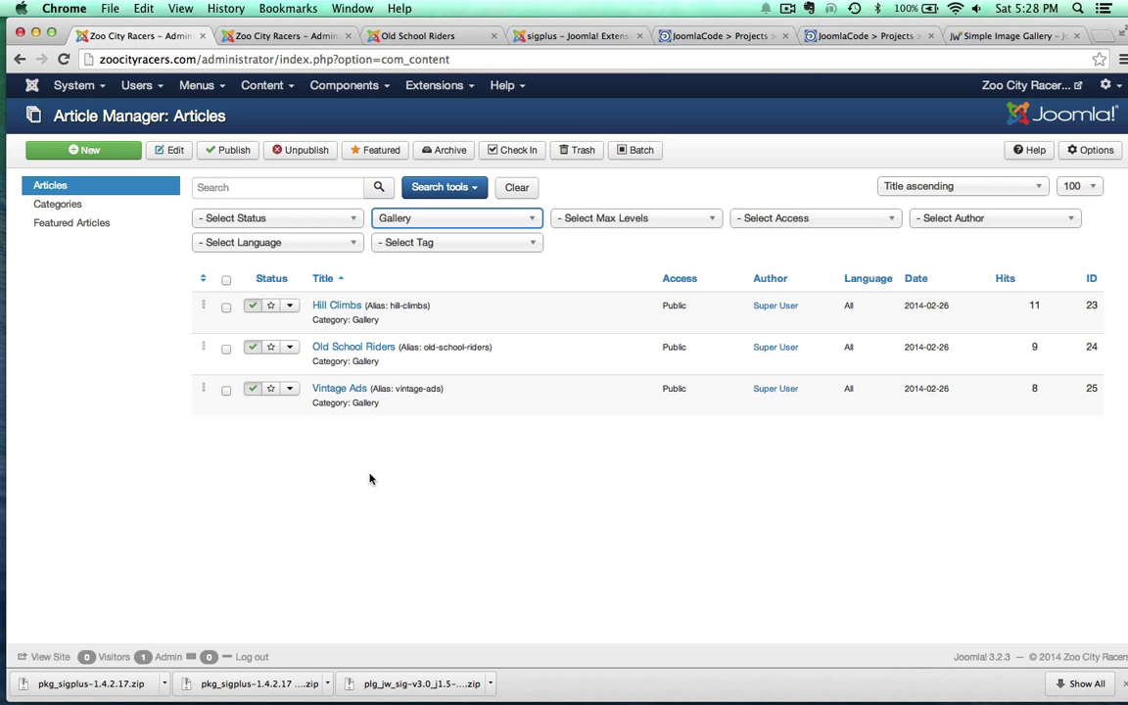
pyautogui.click(339, 388)
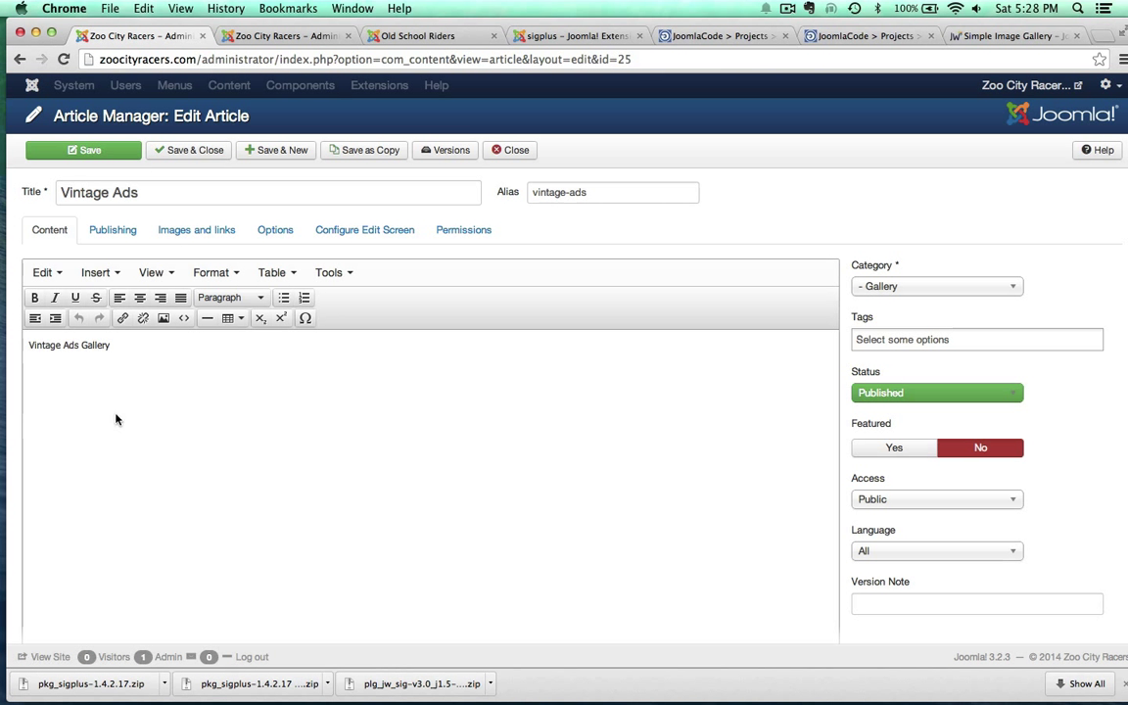
pyautogui.moveTo(113, 346); pyautogui.dragTo(27, 346)
pyautogui.press('BackSpace')
# - Set the article's intro image to old_add_teaser.jpg from gallery/gallery_teasers, then save and close the article
pyautogui.click(176, 229)
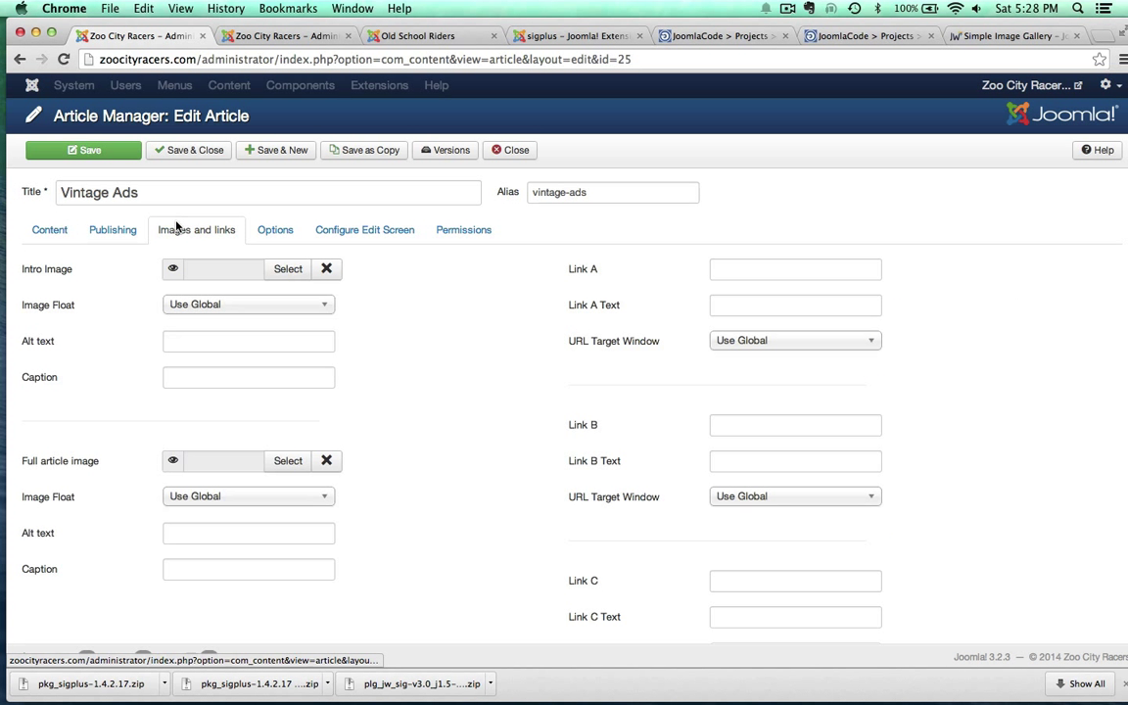
pyautogui.click(285, 269)
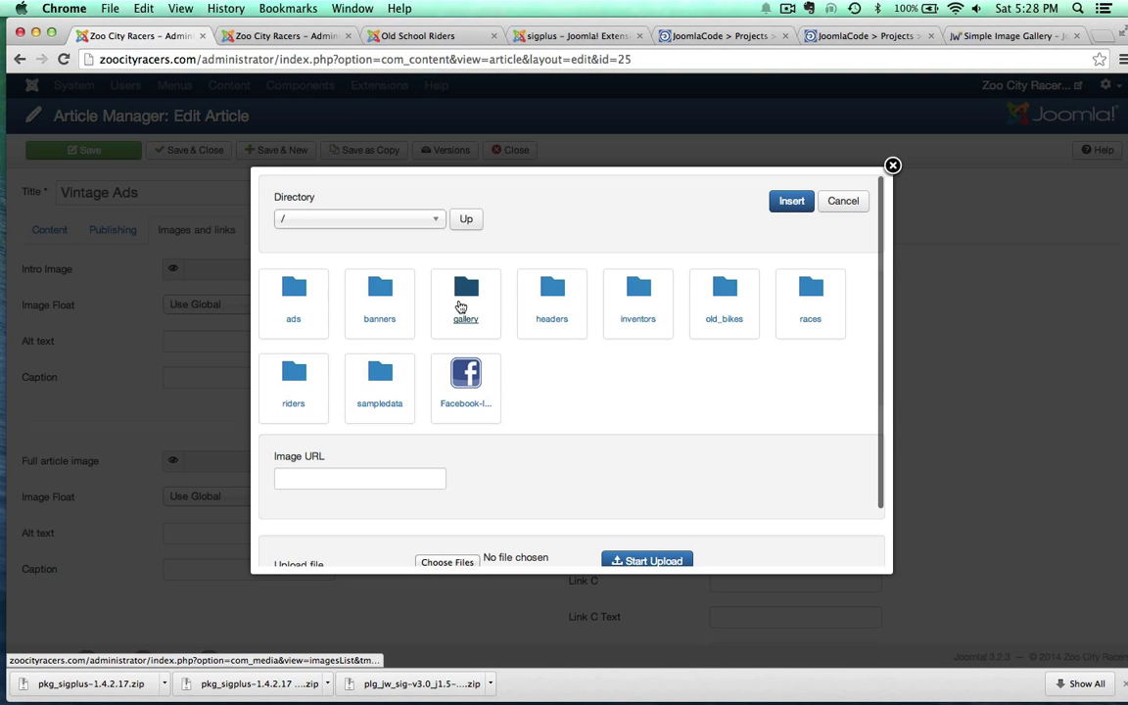
pyautogui.click(464, 290)
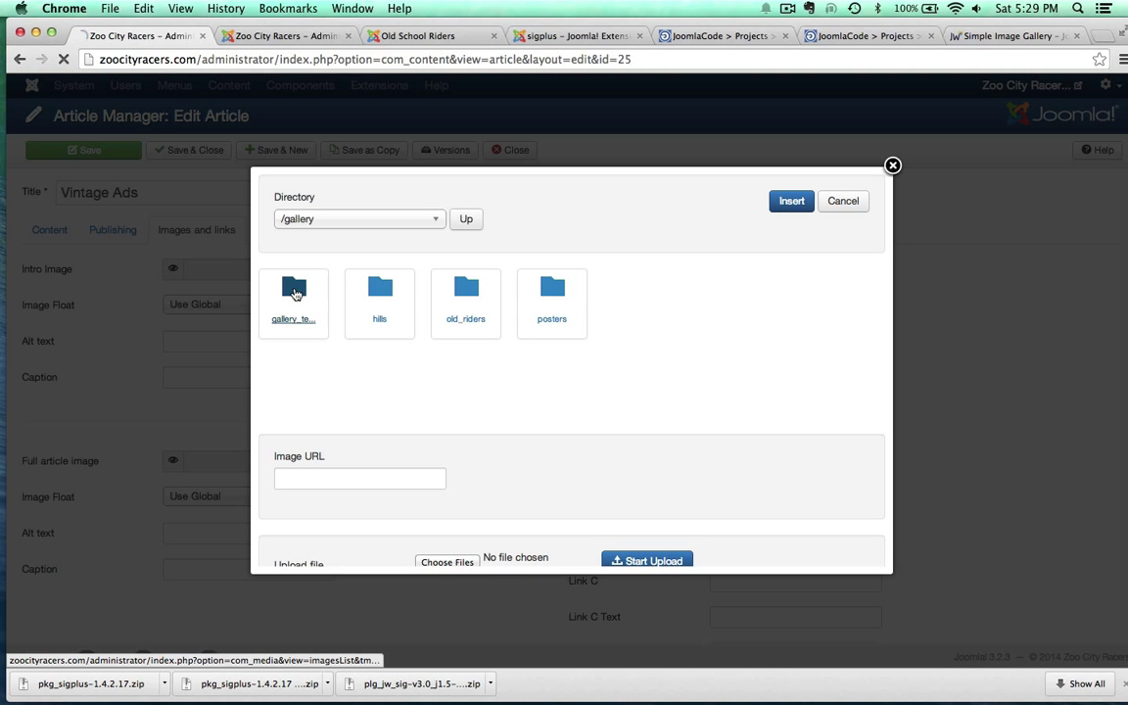
pyautogui.click(294, 294)
pyautogui.click(370, 300)
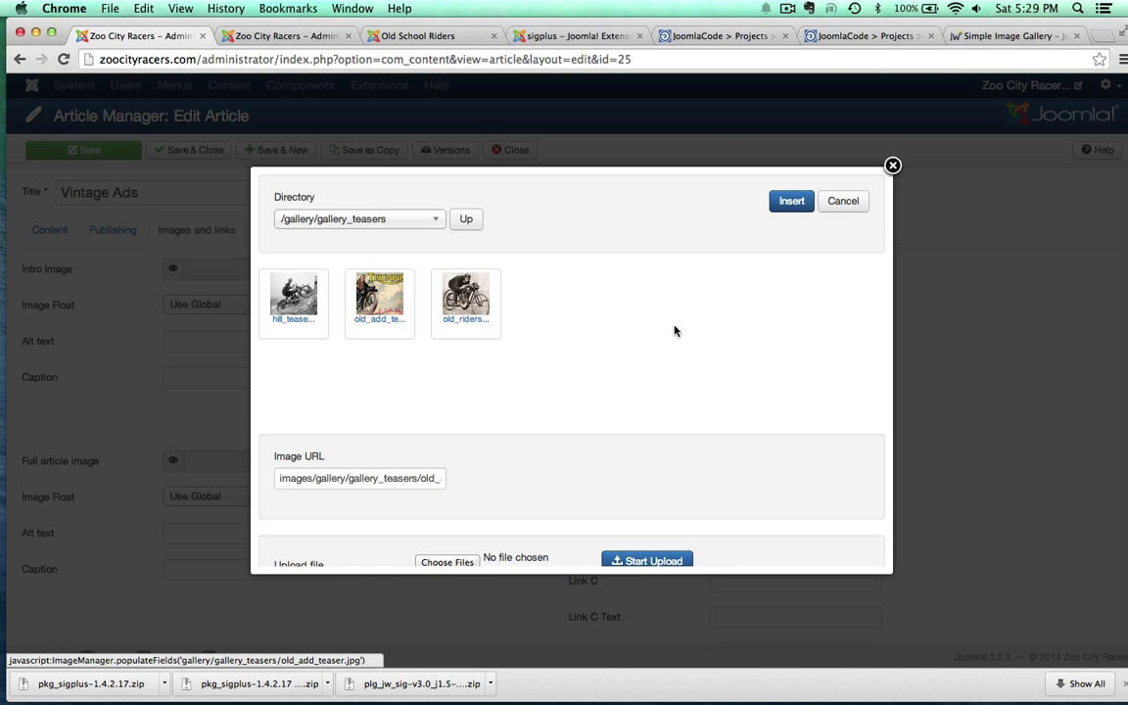
pyautogui.click(789, 203)
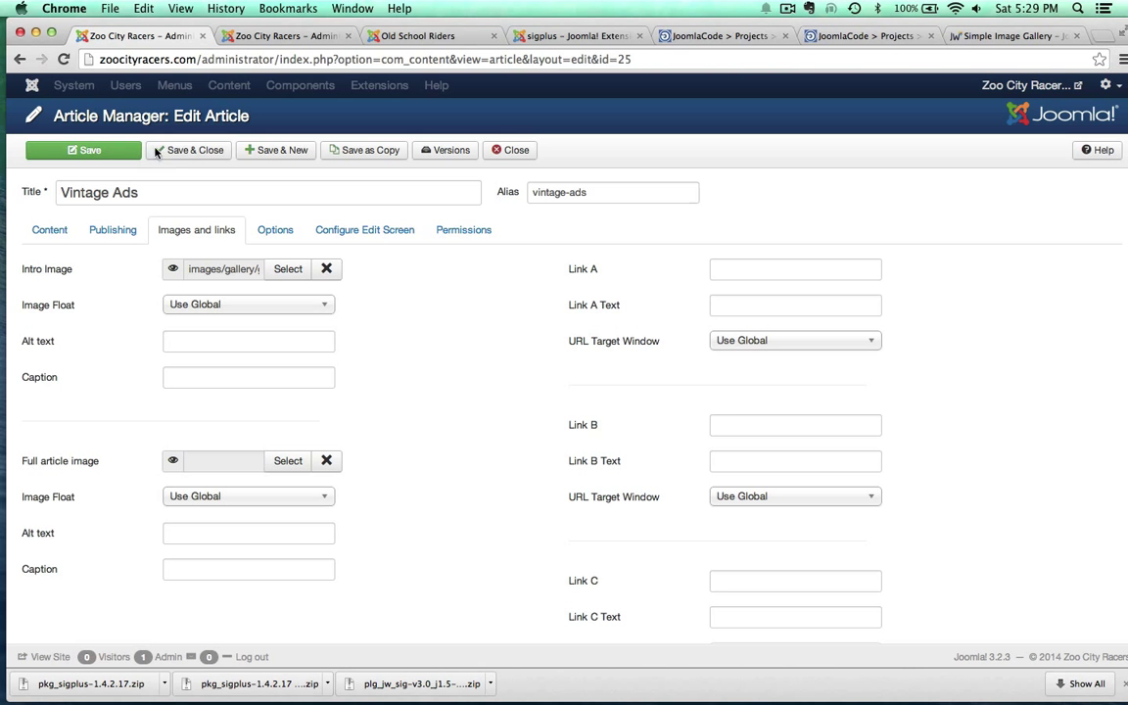
pyautogui.click(192, 153)
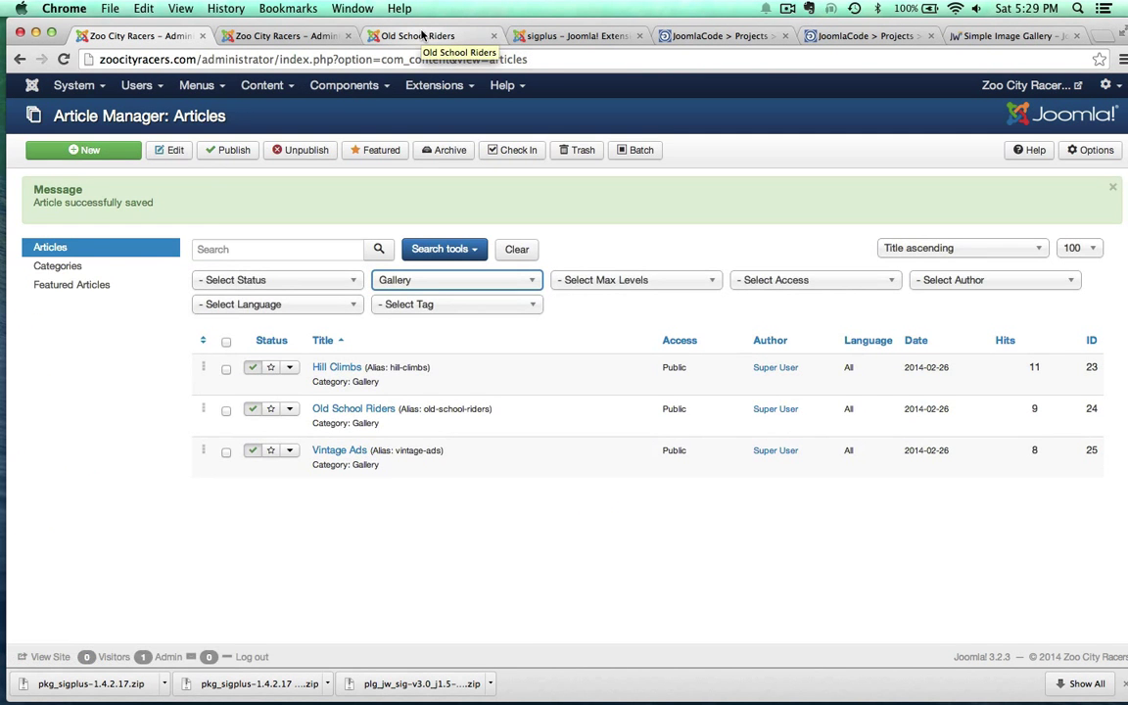
# - Reload the public site and examine the Galleries page teasers and the Vintage Ads poster grid
pyautogui.click(421, 36)
pyautogui.click(63, 58)
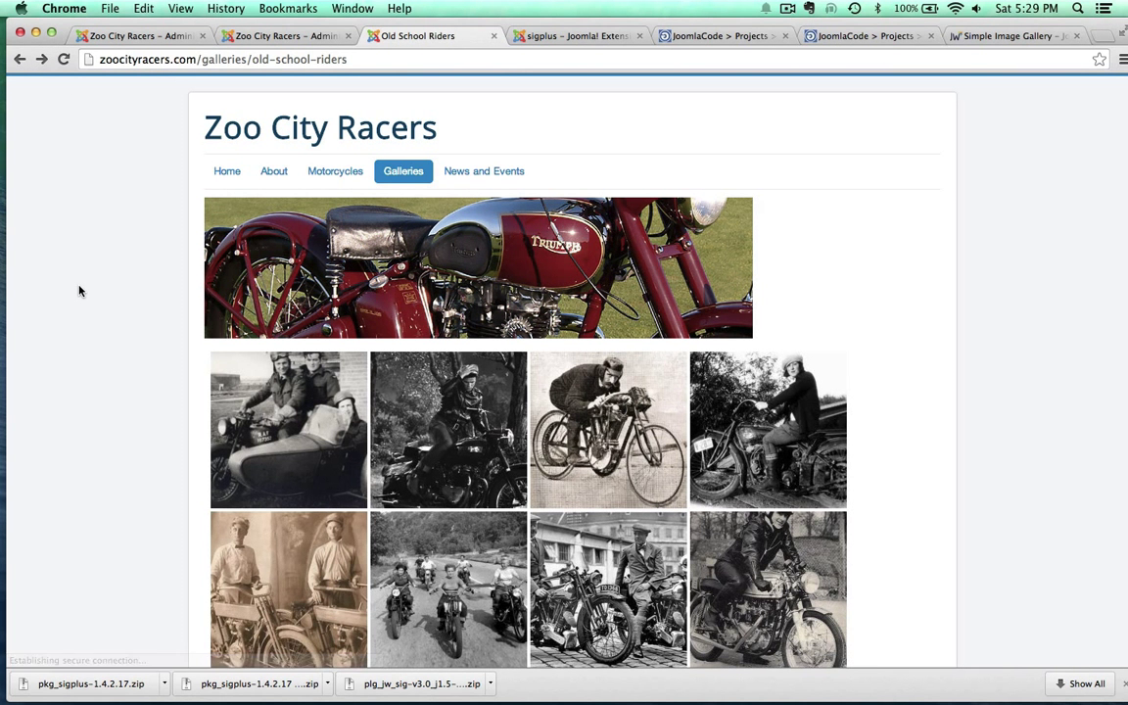
pyautogui.click(406, 173)
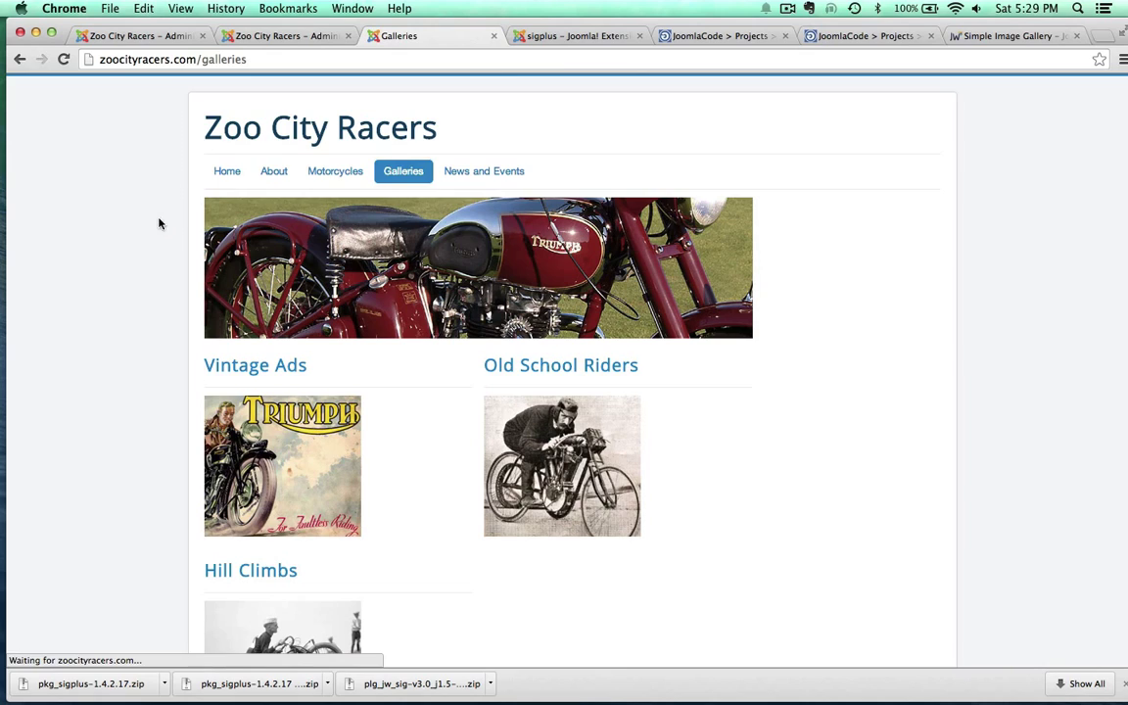
pyautogui.scroll(-4, 149, 230)
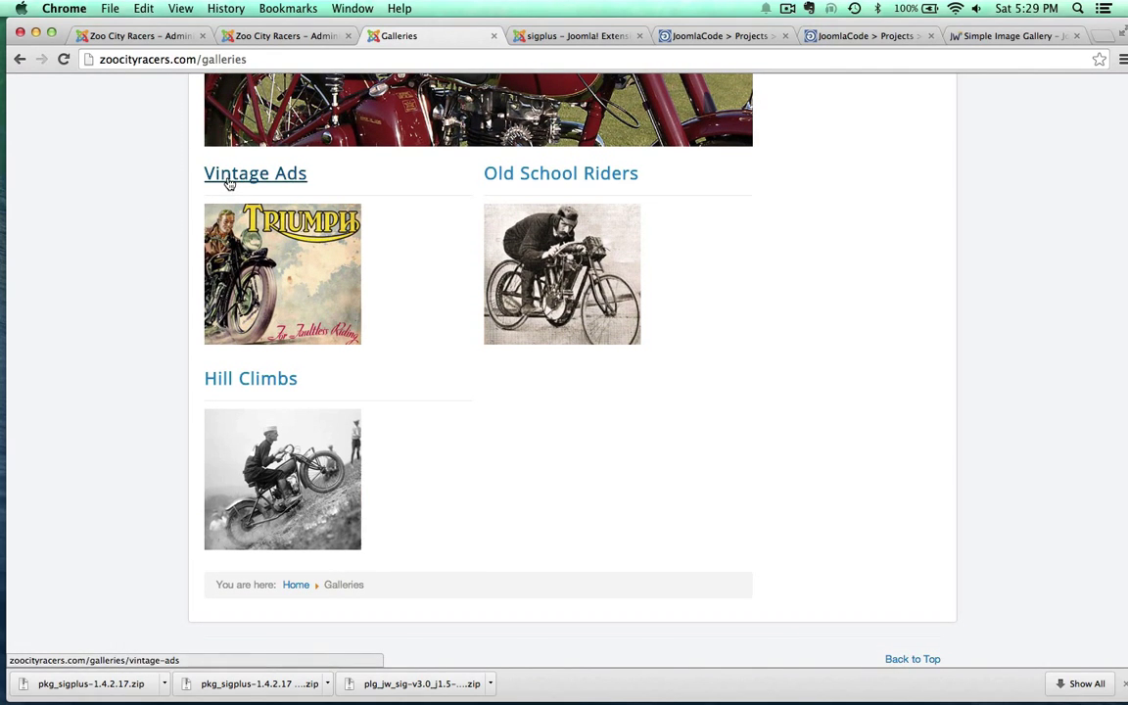
pyautogui.click(227, 178)
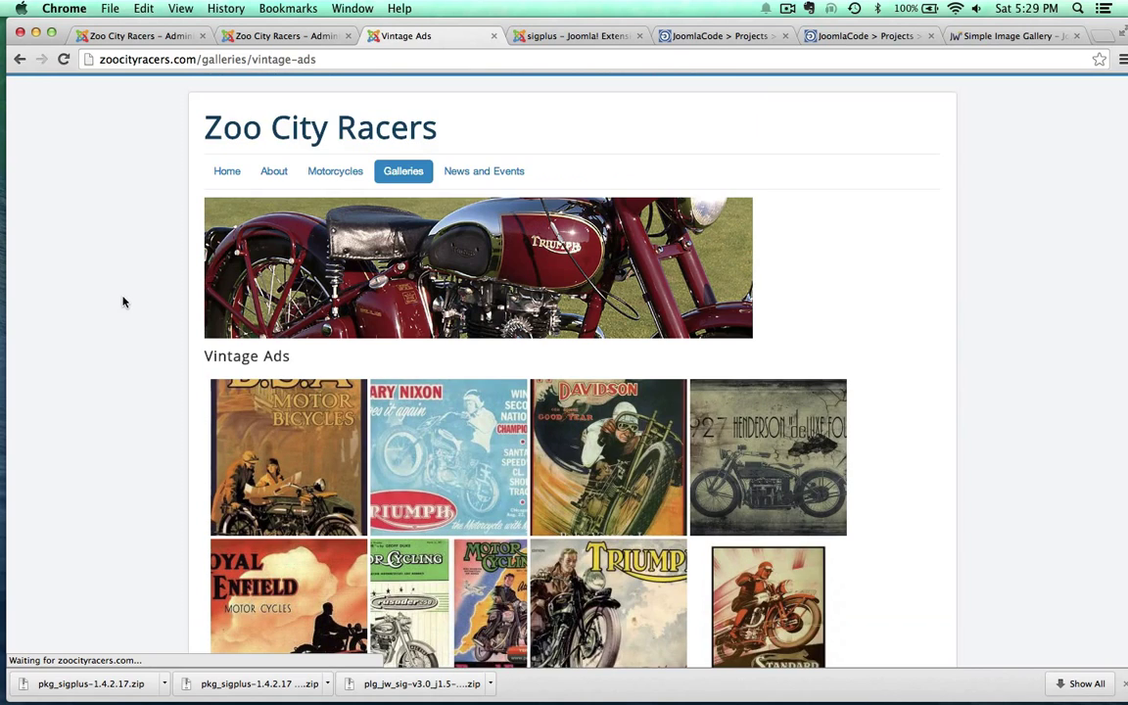
pyautogui.scroll(-7, 122, 301)
pyautogui.scroll(-4, 123, 301)
pyautogui.scroll(9, 123, 302)
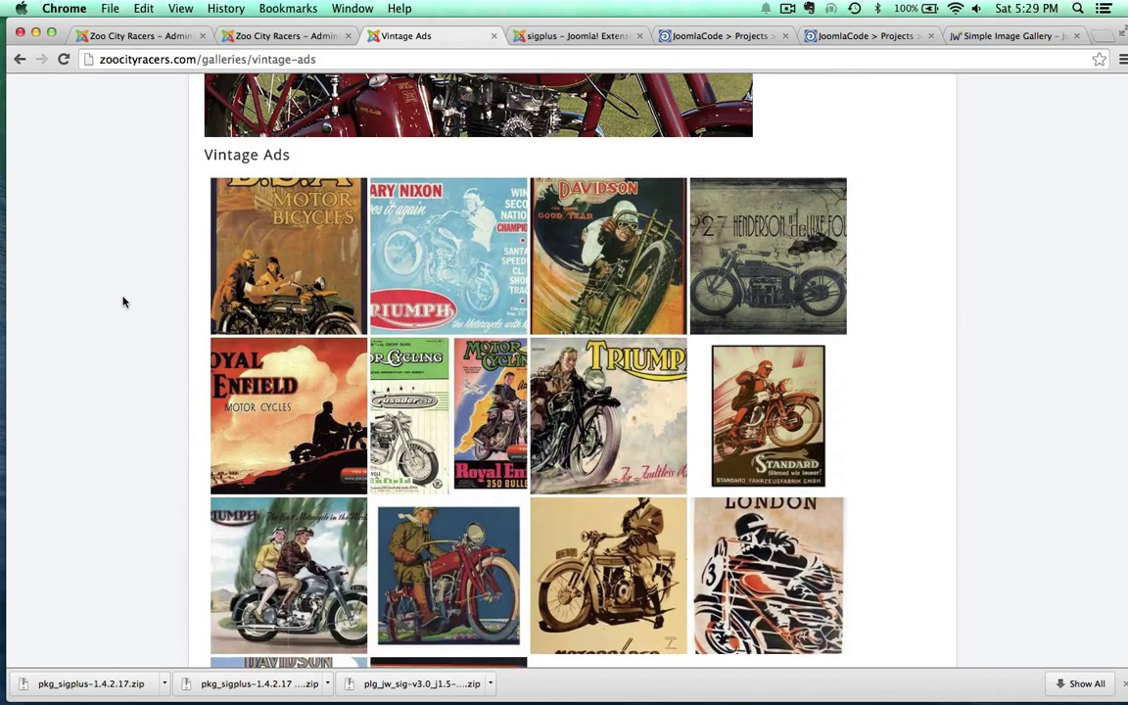
# - Preview several Vintage Ads posters in the lightbox pop-up, then close it and return to the page's beginning
pyautogui.click(255, 370)
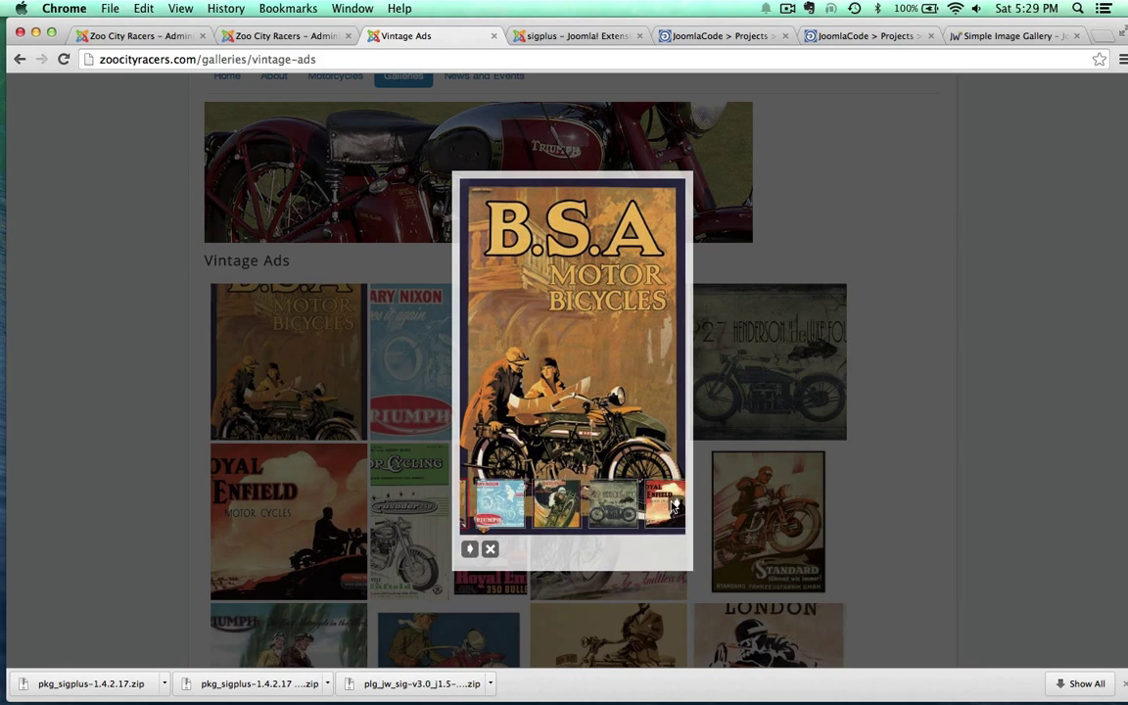
pyautogui.click(658, 359)
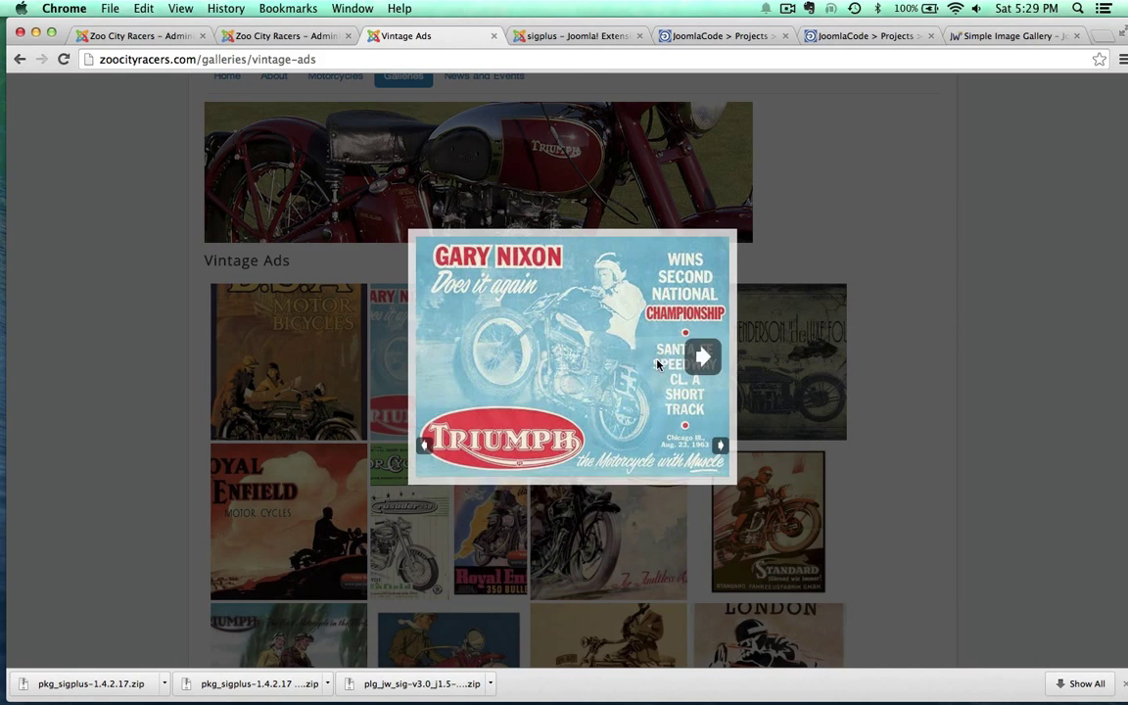
pyautogui.click(703, 358)
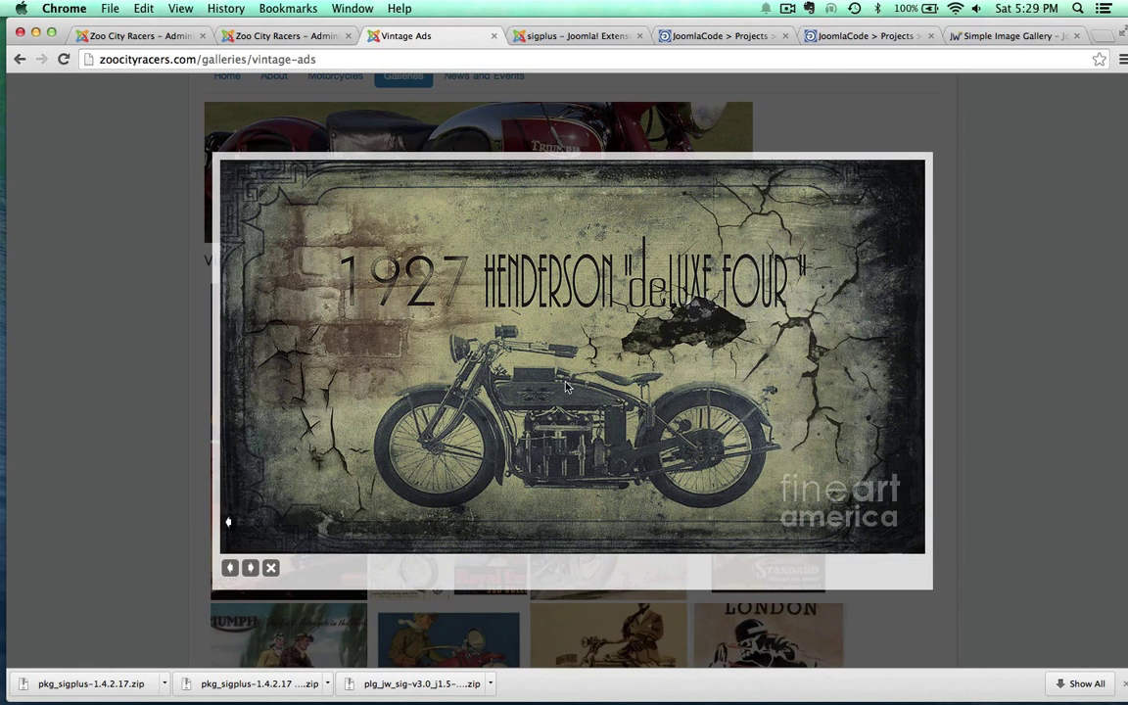
pyautogui.click(899, 357)
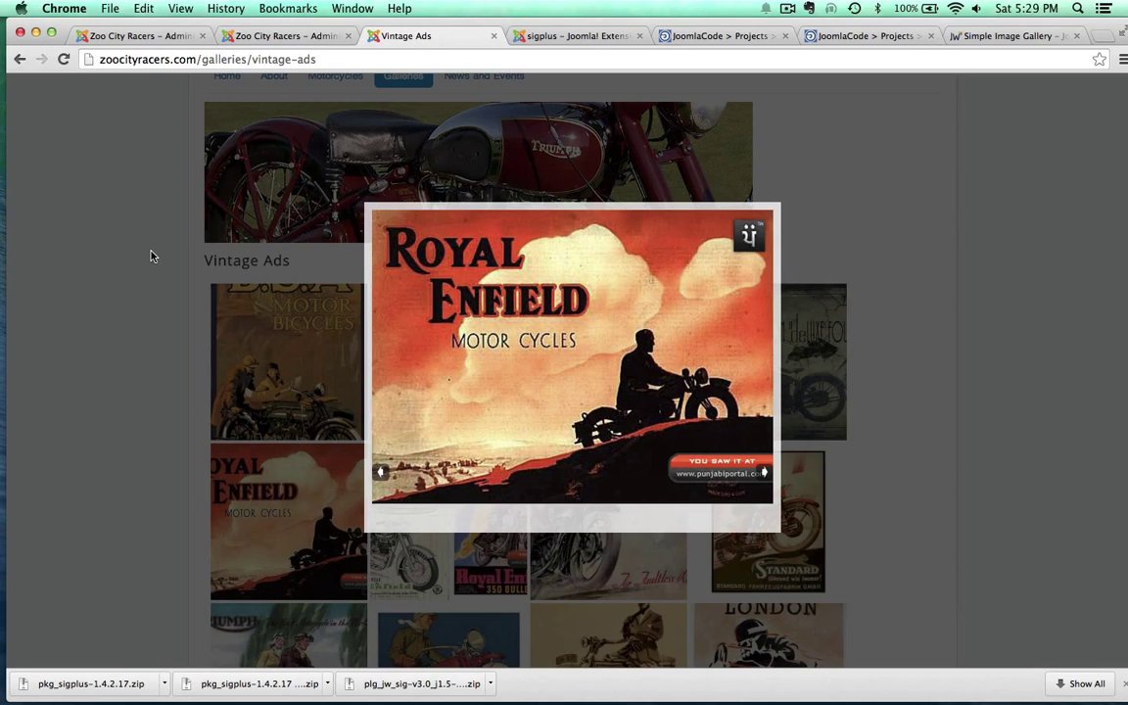
pyautogui.click(151, 256)
pyautogui.scroll(2, 152, 256)
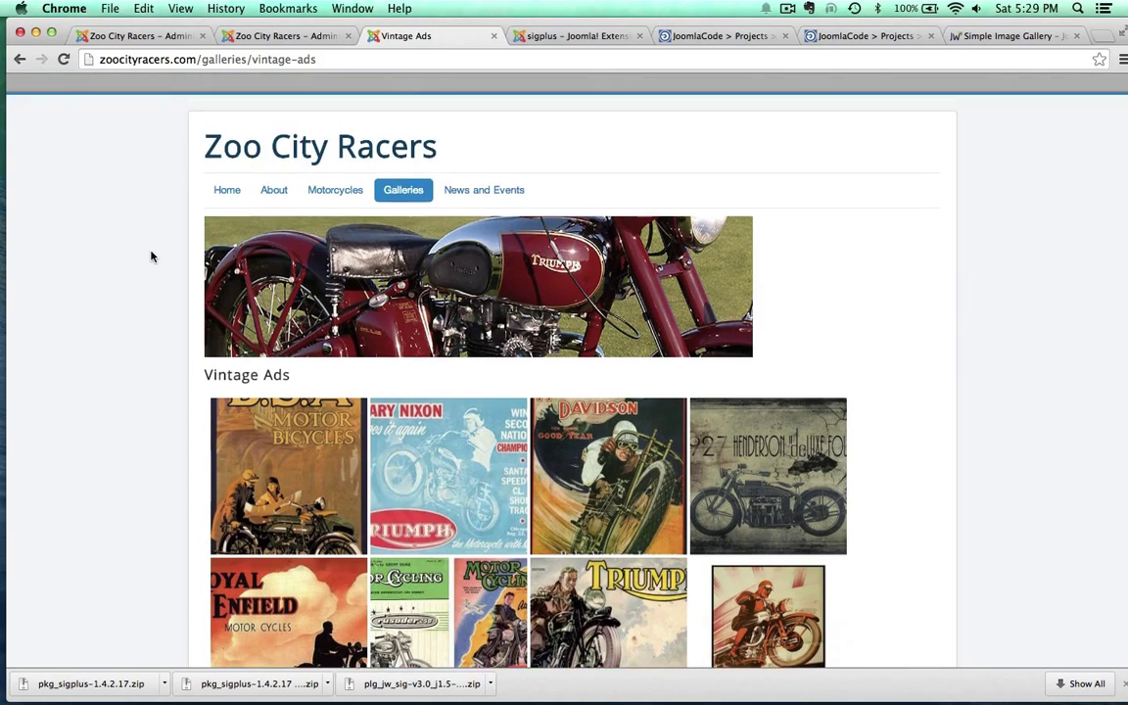